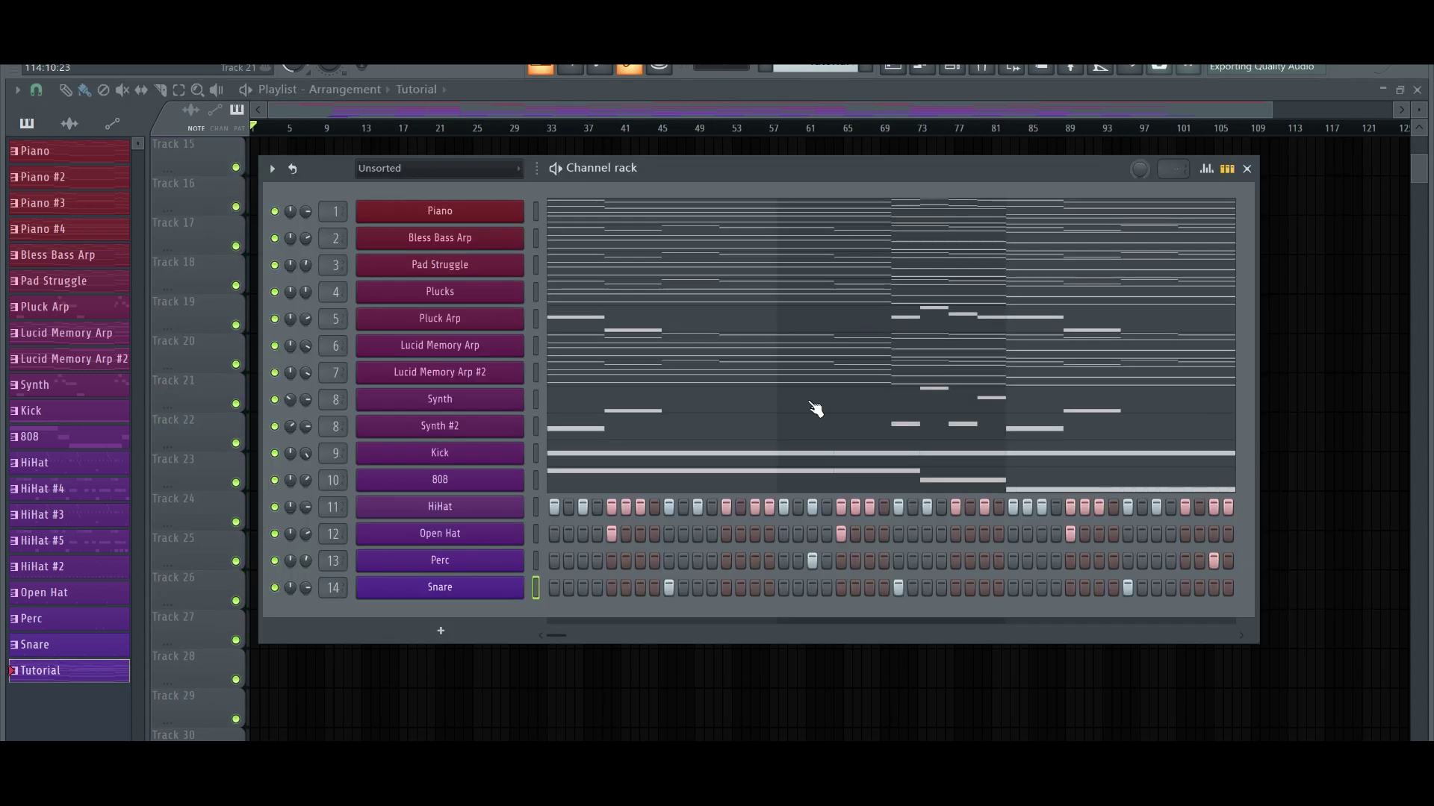
Solo the Piano channel (channel 1) in the Channel rack, muting the other 13 channels
{"action": "right_click", "coordinate": [274, 212]}
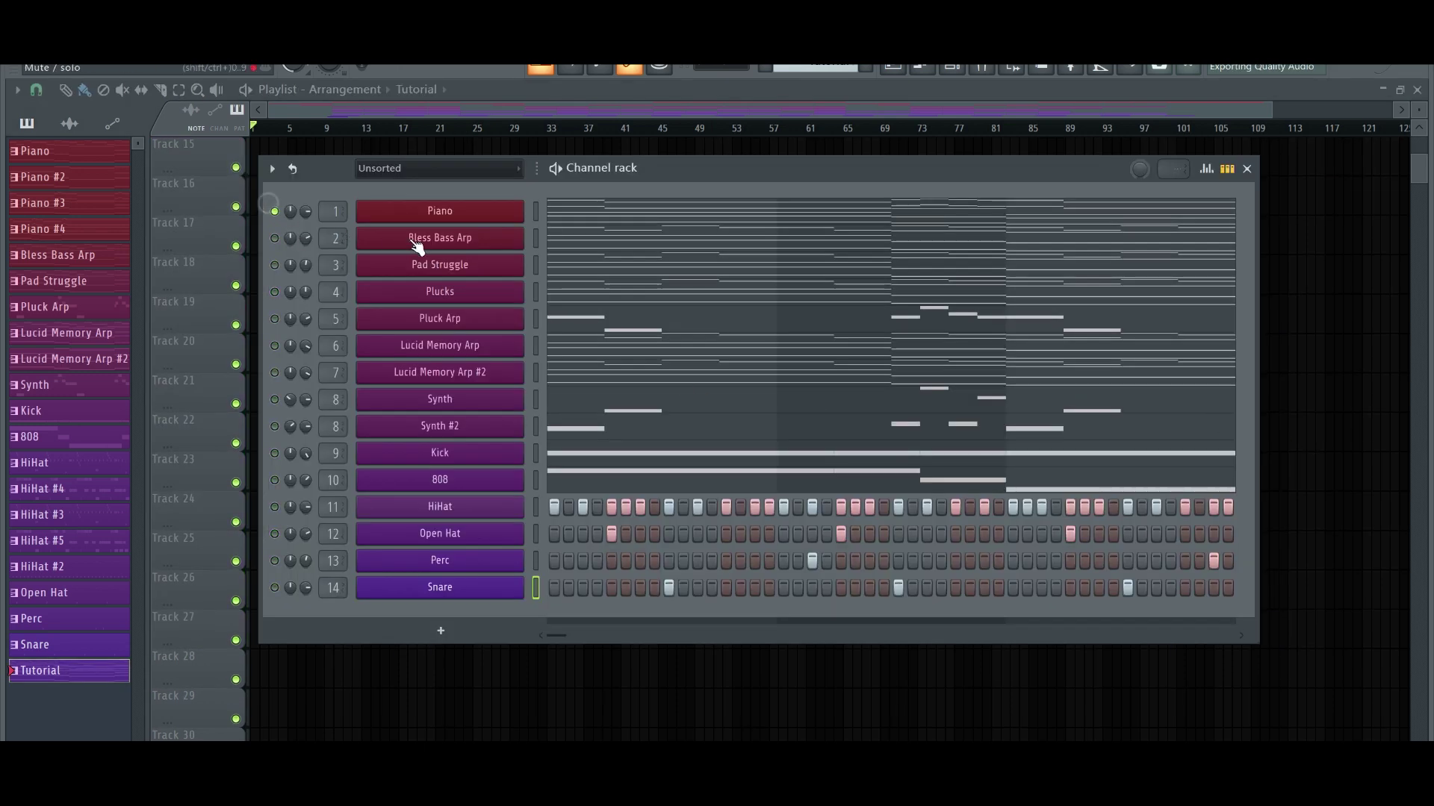
Open the Piano's Keyscape plugin, then audition the 808, HiHat, Open Hat, Perc and Snare channels
{"action": "left_click", "coordinate": [514, 220]}
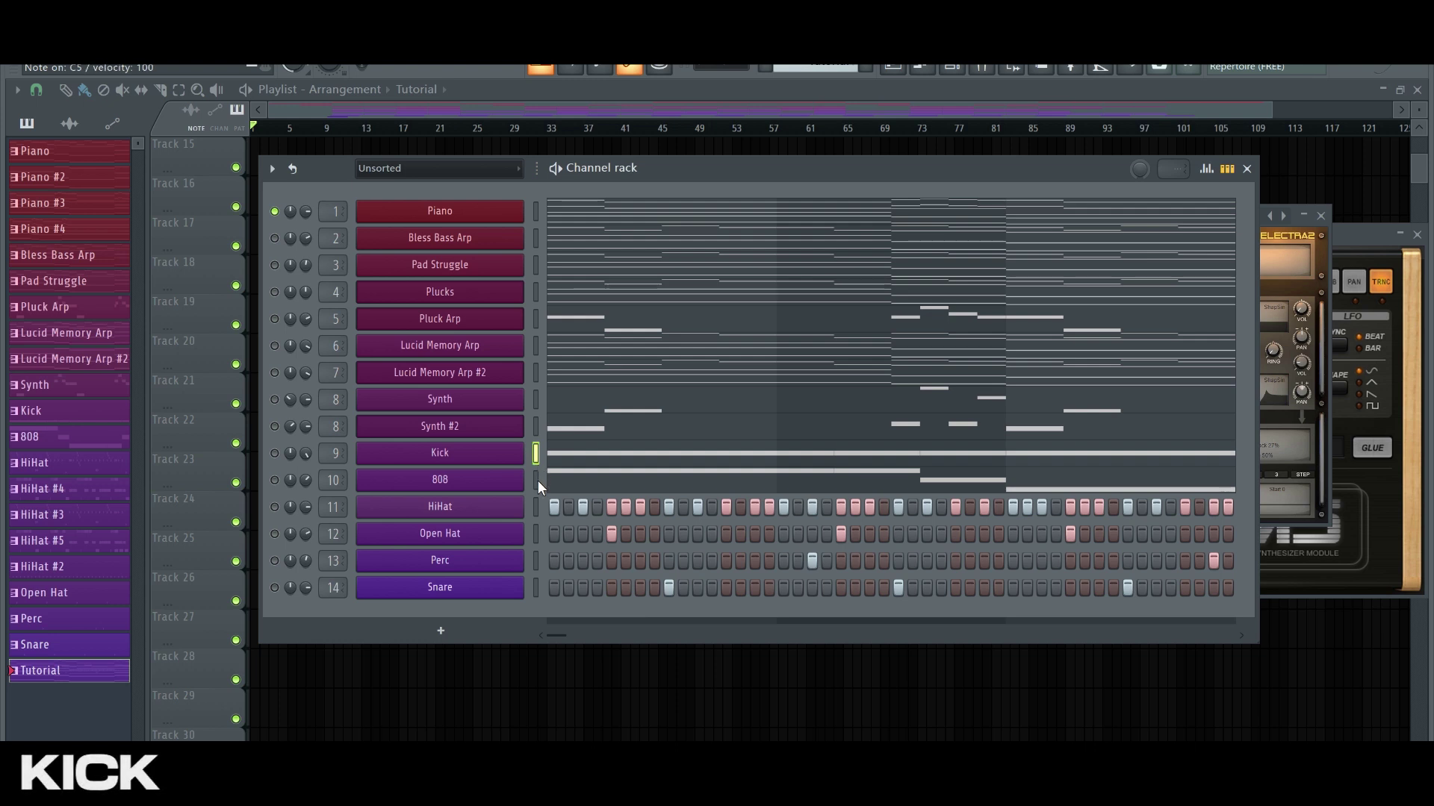
{"action": "left_click", "coordinate": [536, 480]}
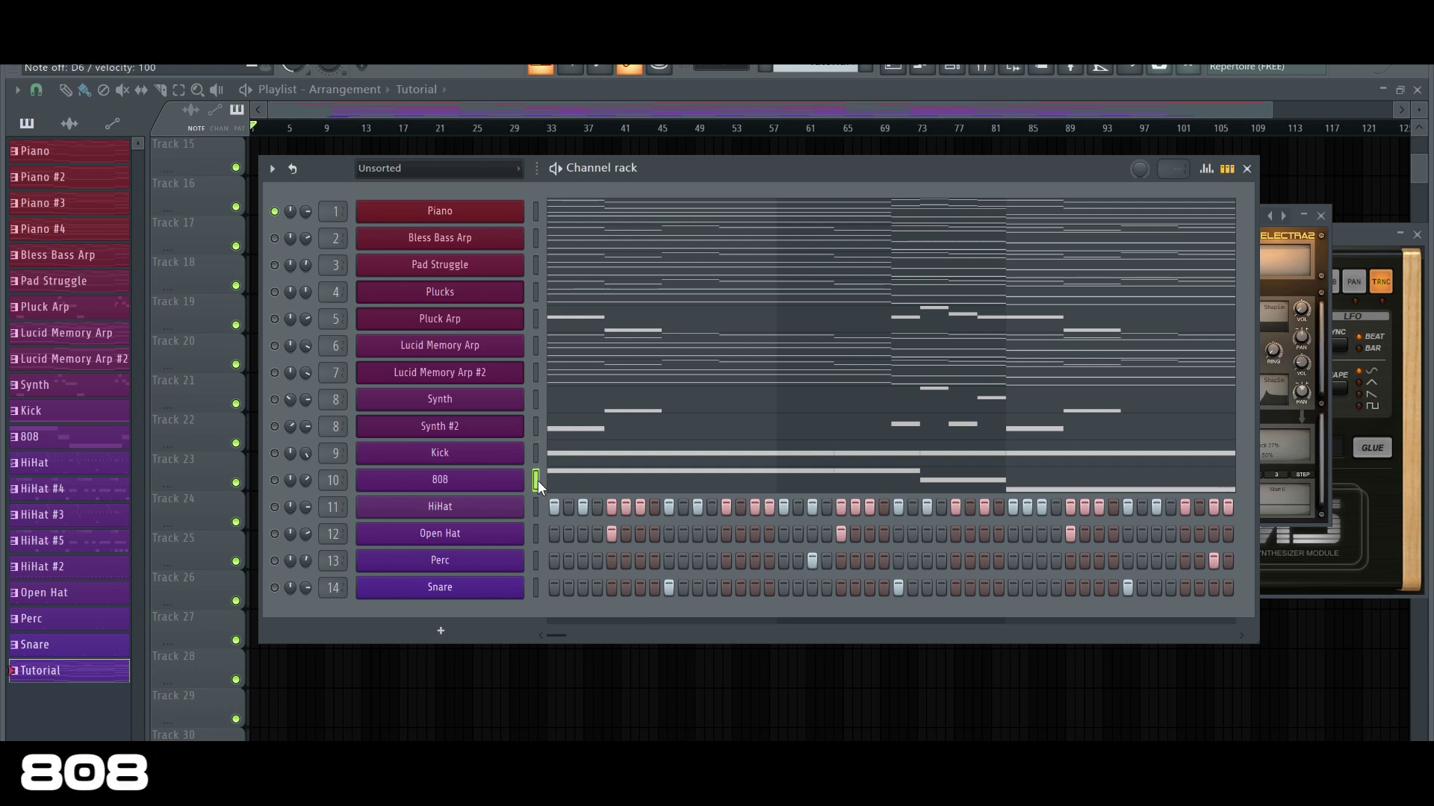
{"action": "left_click", "coordinate": [536, 507]}
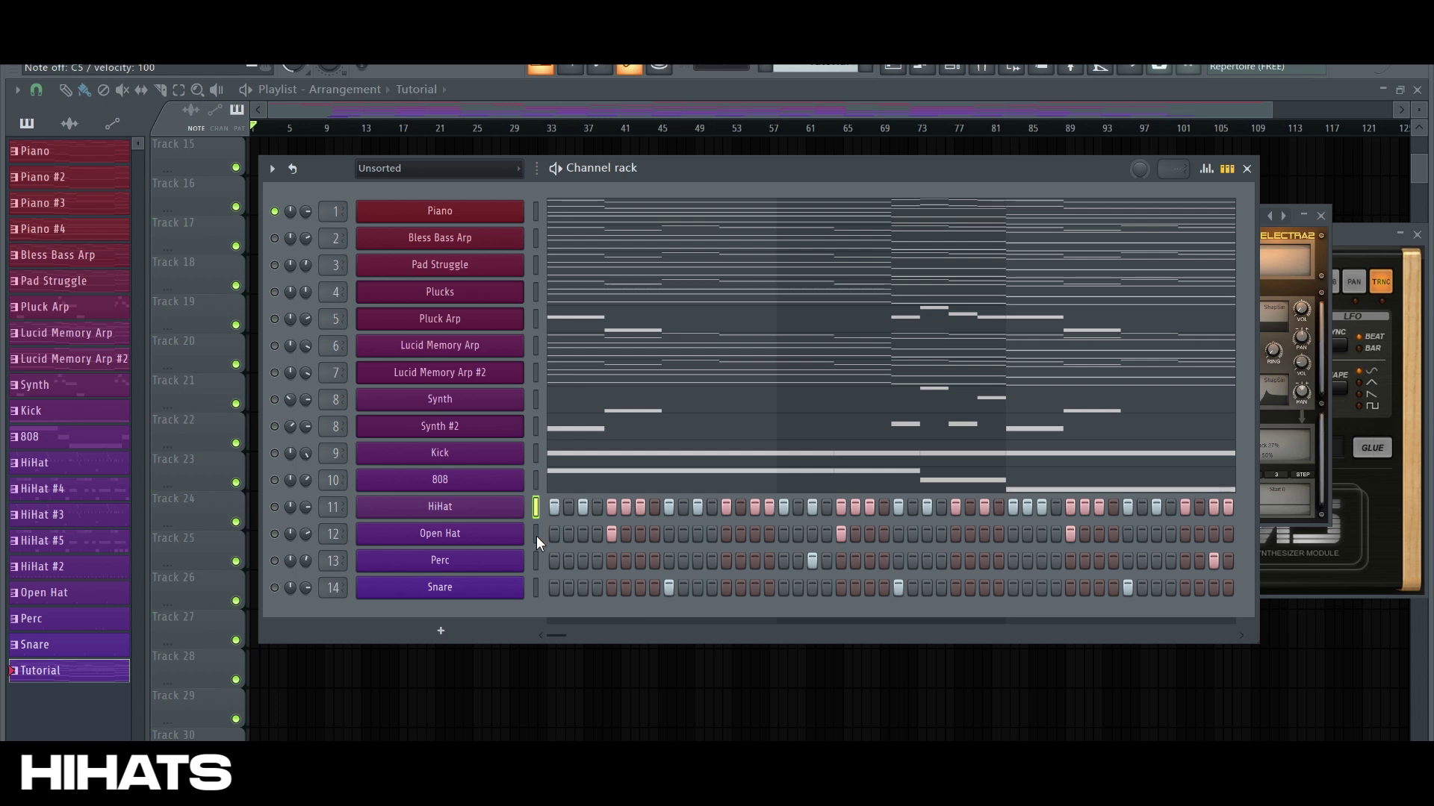
{"action": "left_click", "coordinate": [536, 535]}
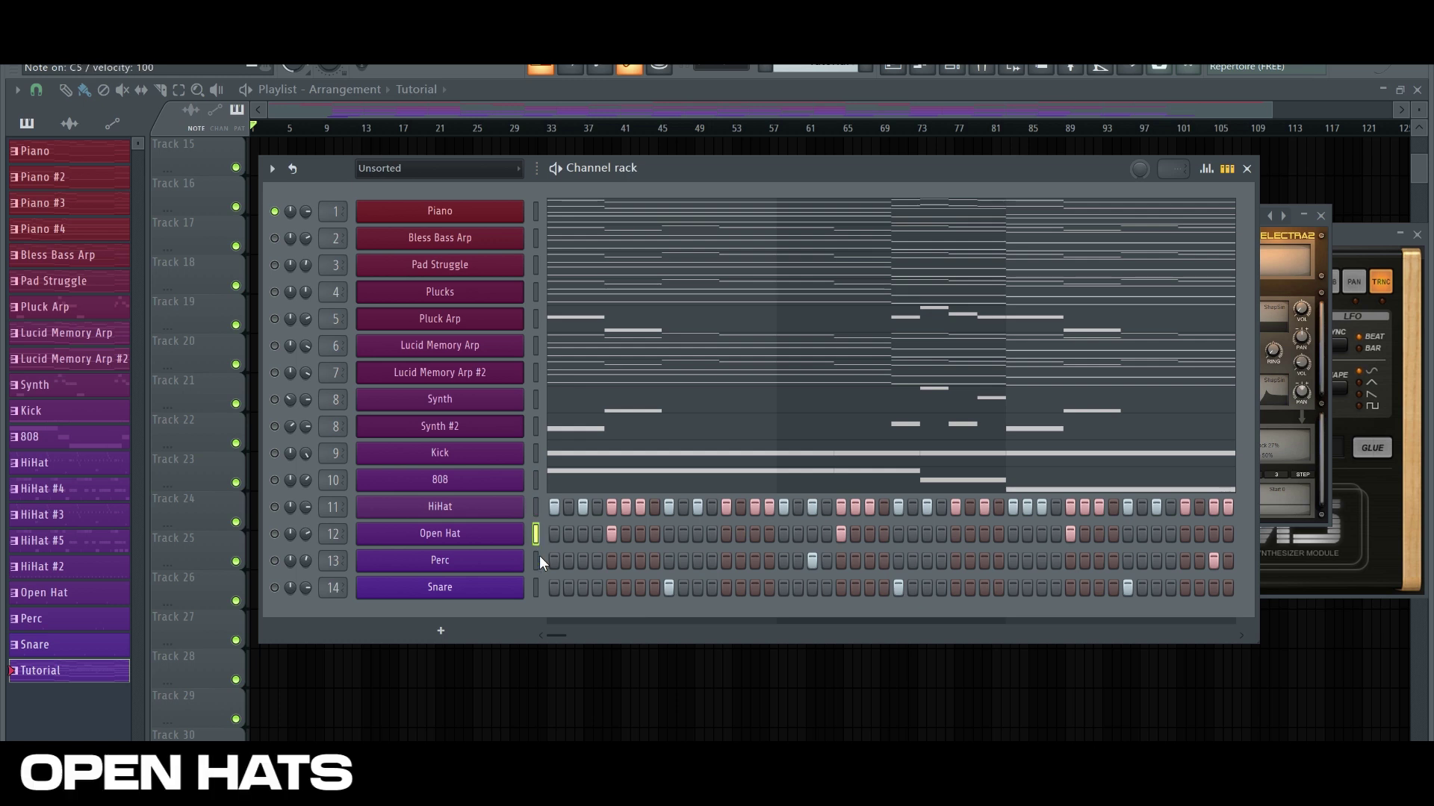
{"action": "left_click", "coordinate": [536, 561]}
{"action": "left_click", "coordinate": [536, 589]}
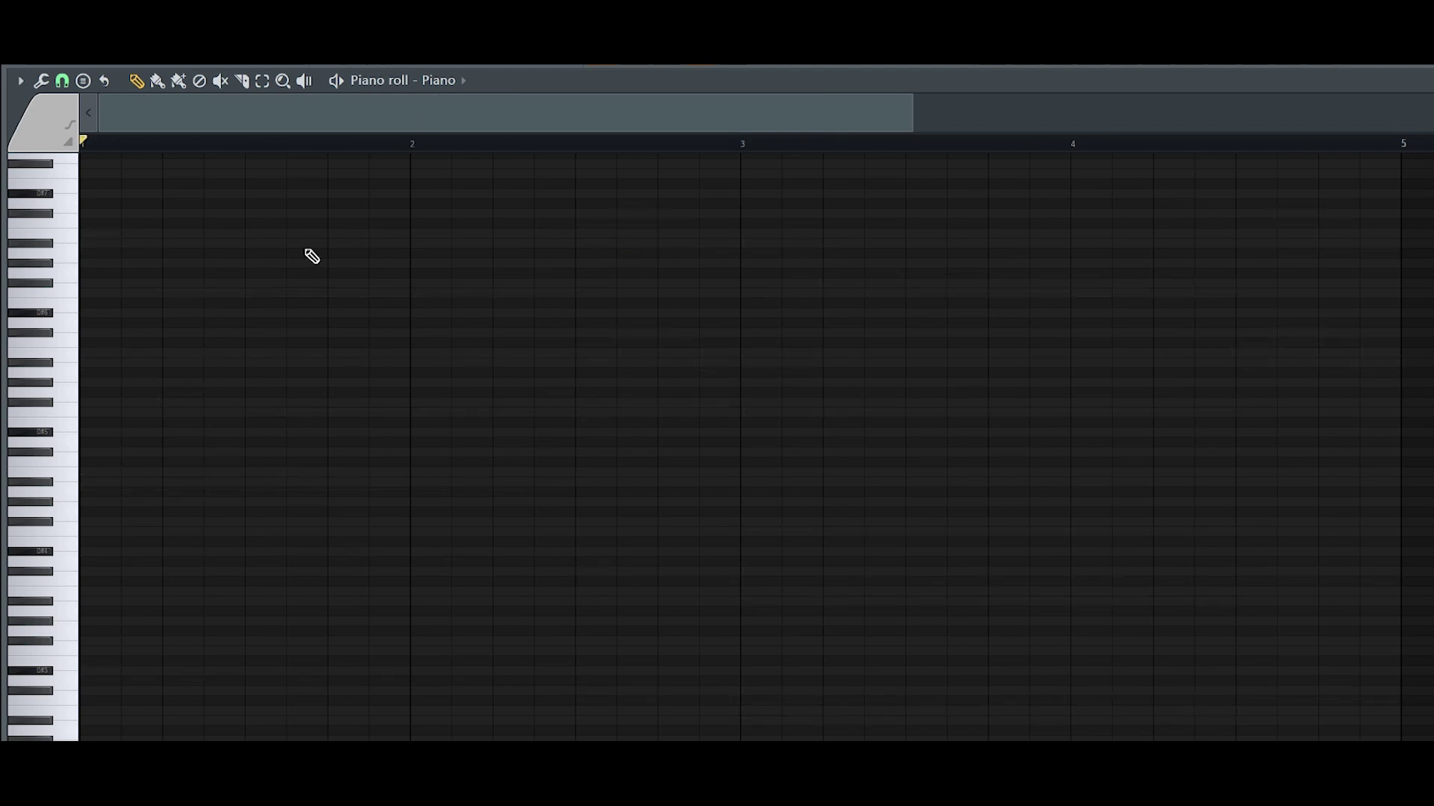
Turn on the piano roll's Helpers scale highlighting for D# Minor Natural
{"action": "left_click", "coordinate": [21, 82]}
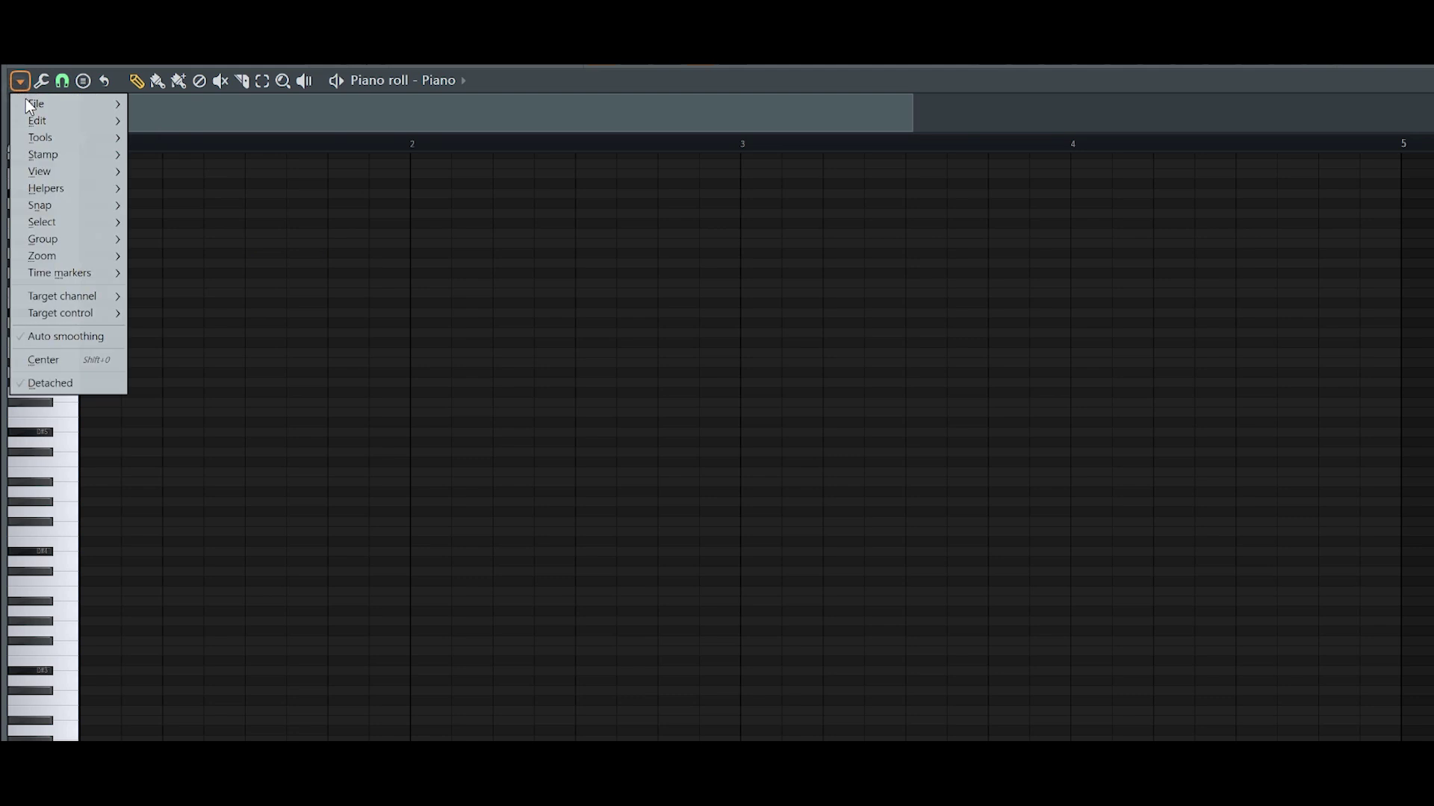
{"action": "mouse_move", "coordinate": [80, 190]}
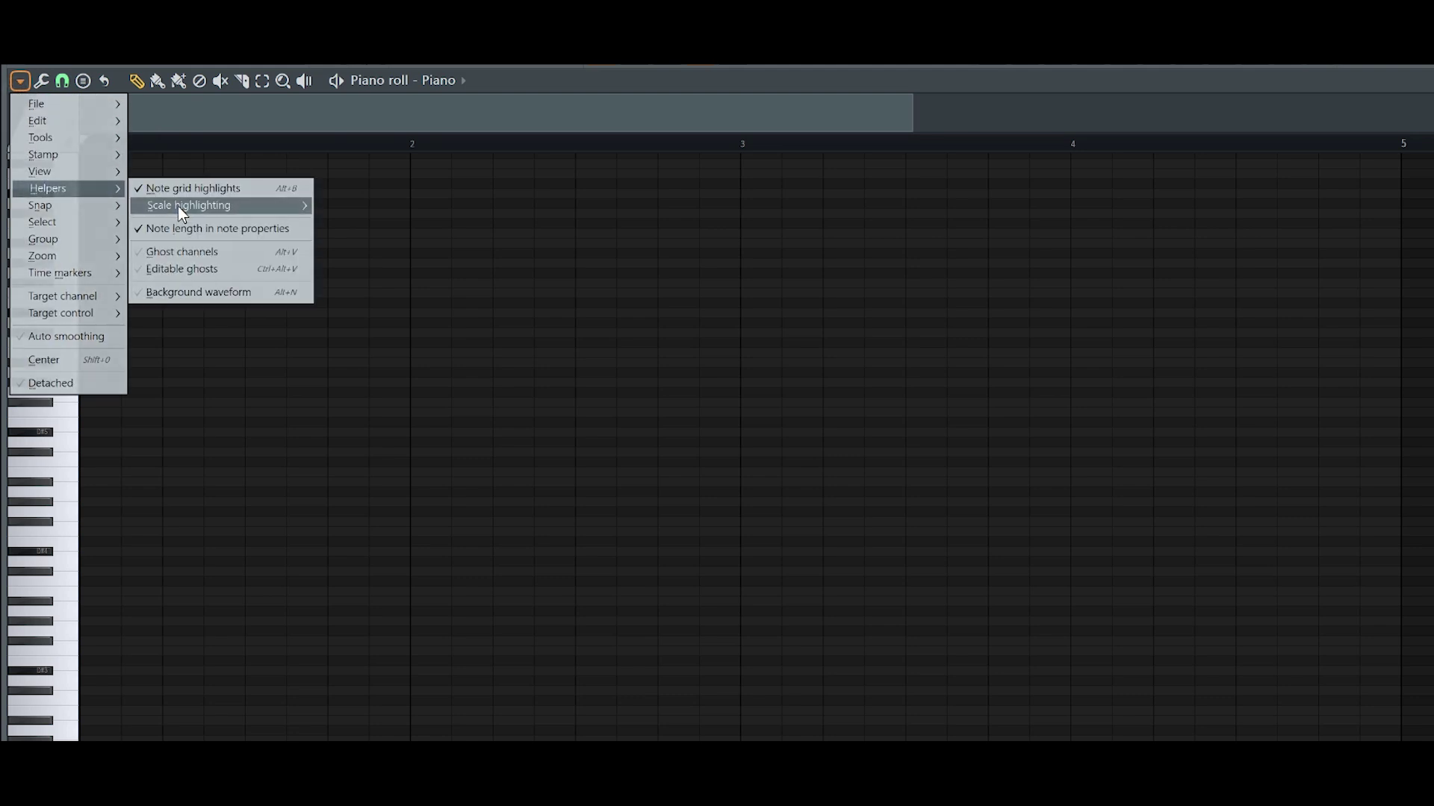
{"action": "mouse_move", "coordinate": [177, 206]}
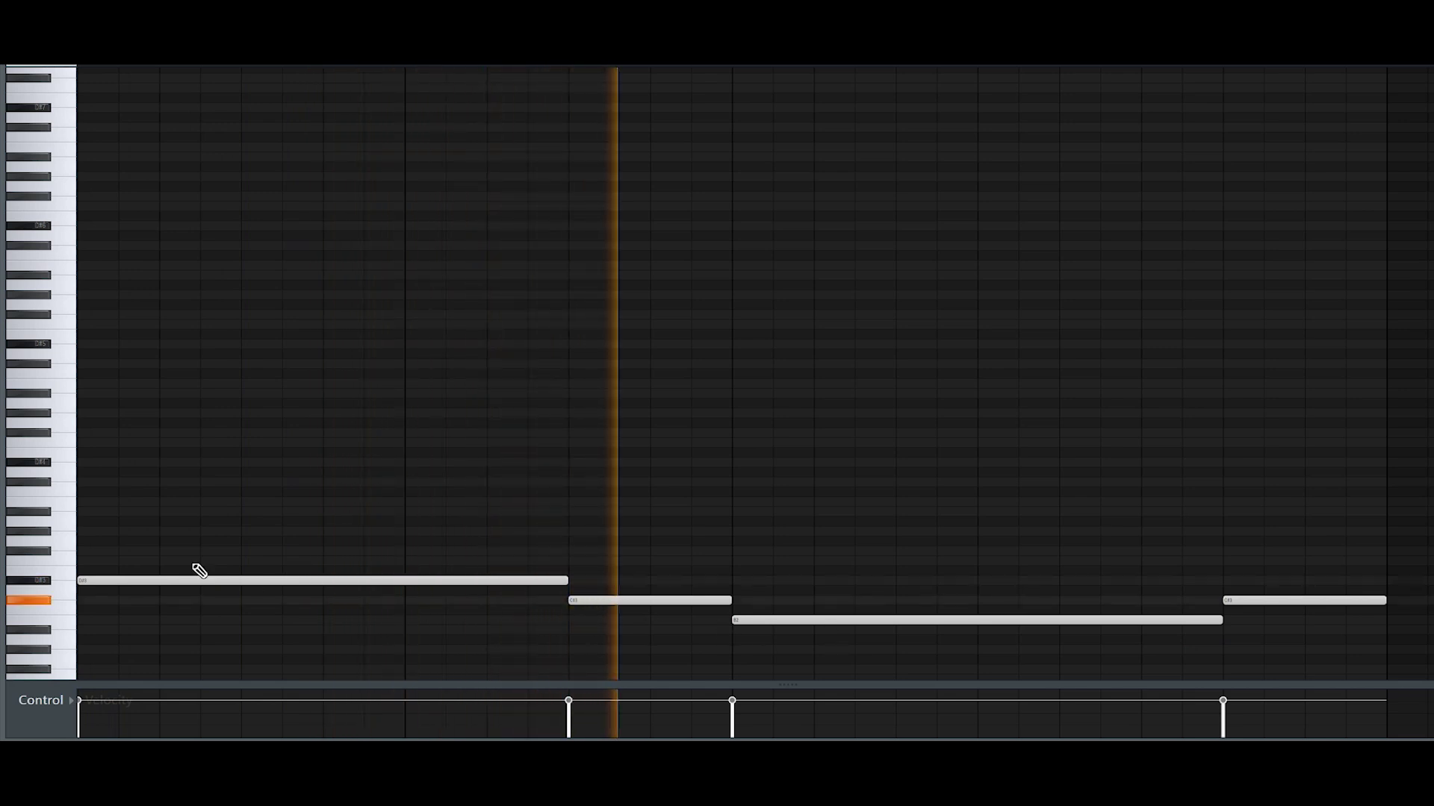
Duplicate the five-note line an octave higher and add upper notes to the first chord
{"action": "left_click_drag", "start_coordinate": [63, 482], "coordinate": [179, 658]}
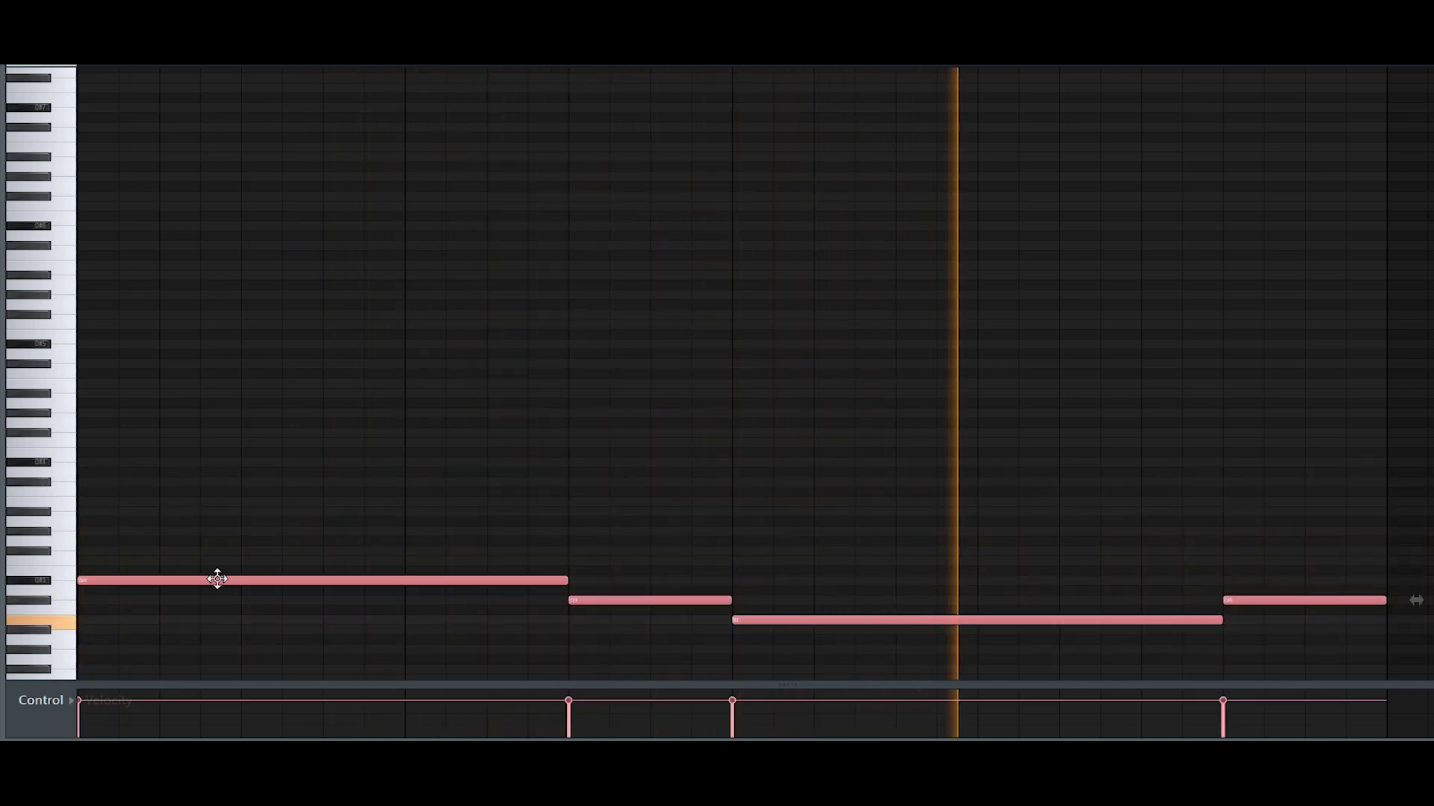
{"action": "left_click", "coordinate": [215, 580]}
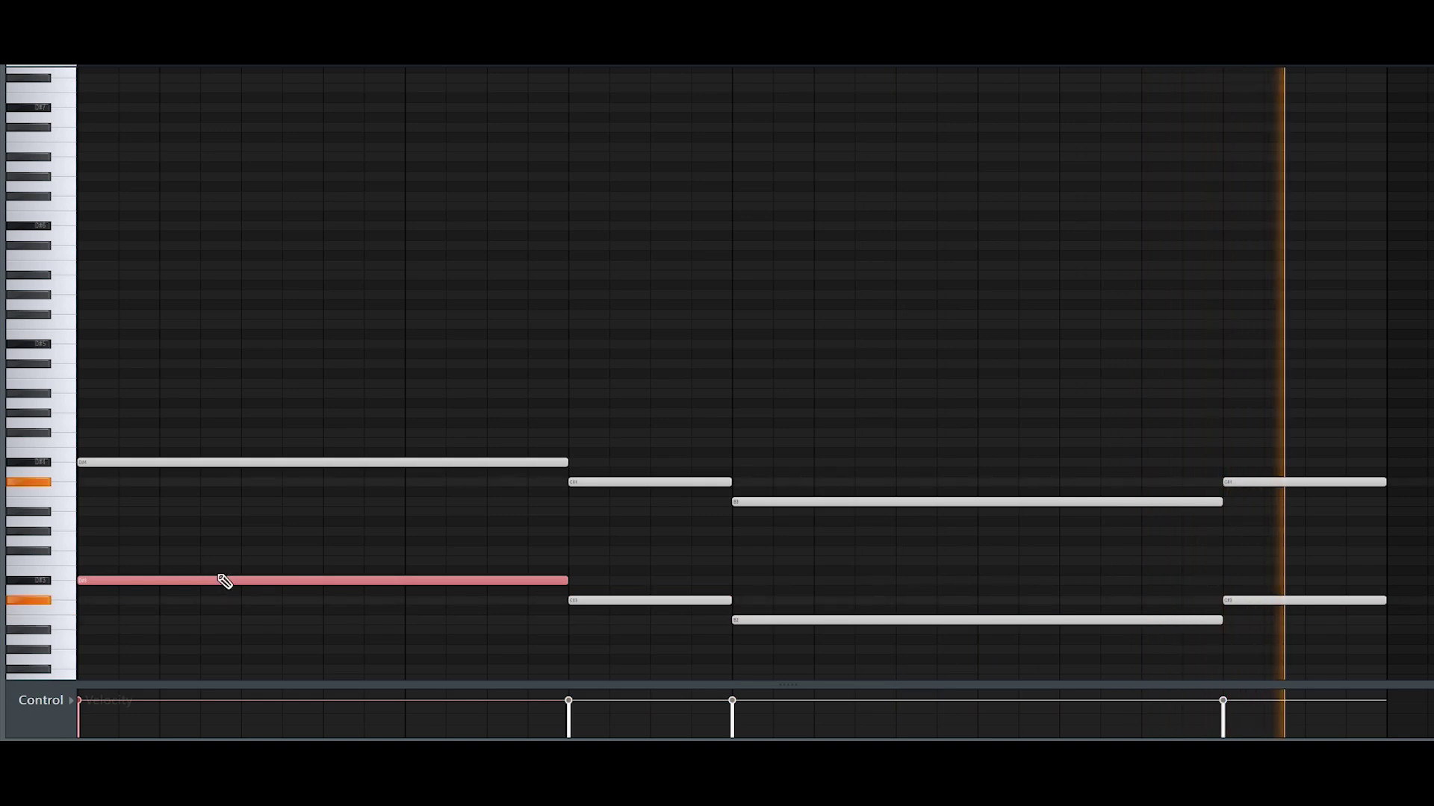
{"action": "left_click", "coordinate": [168, 463]}
{"action": "key", "text": "space"}
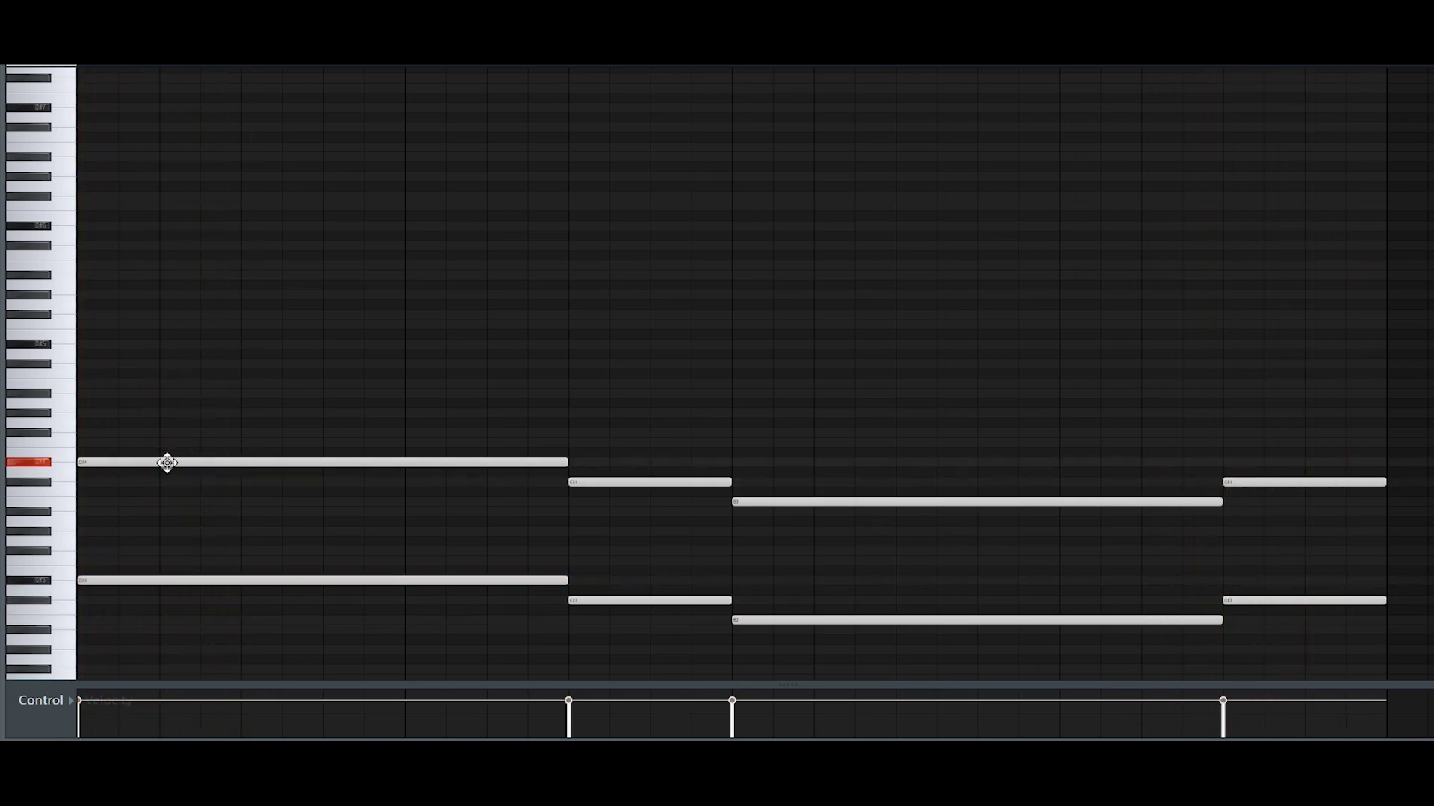
{"action": "left_click", "coordinate": [131, 433]}
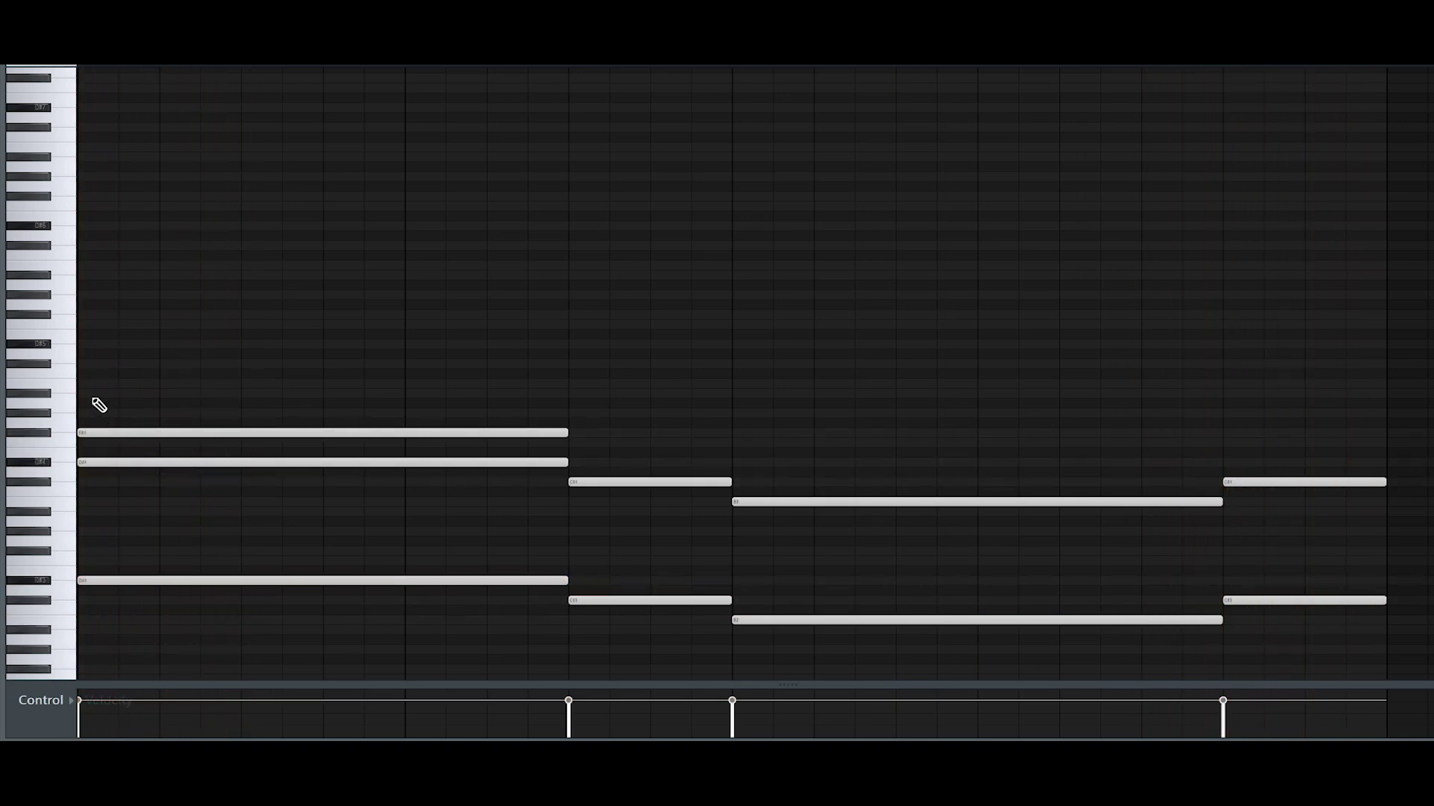
{"action": "left_click", "coordinate": [87, 393]}
{"action": "right_click", "coordinate": [99, 429]}
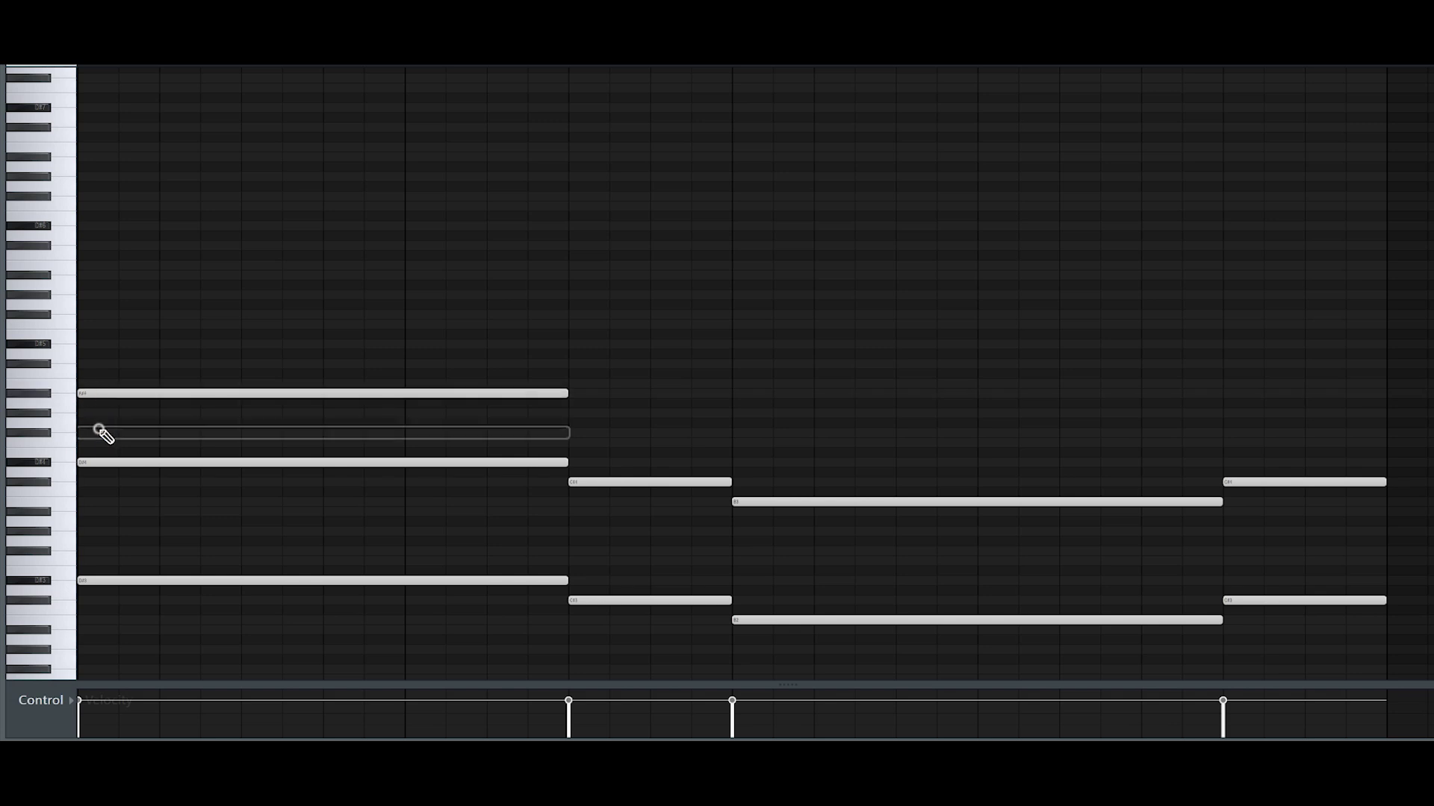
Add higher notes to the second and long third chords, checking the F4 note's properties
{"action": "left_click", "coordinate": [610, 485]}
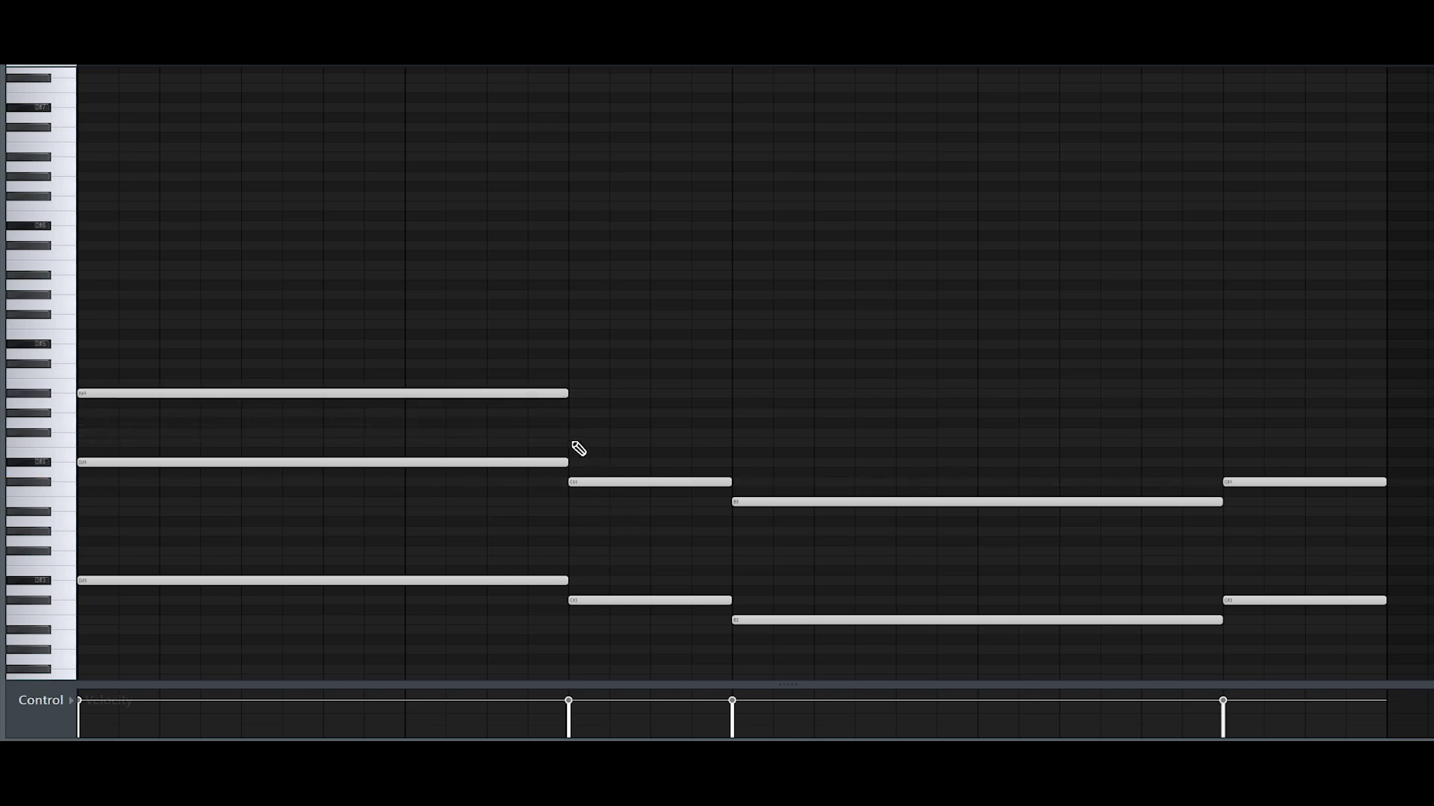
{"action": "left_click", "coordinate": [575, 443]}
{"action": "left_click", "coordinate": [731, 500]}
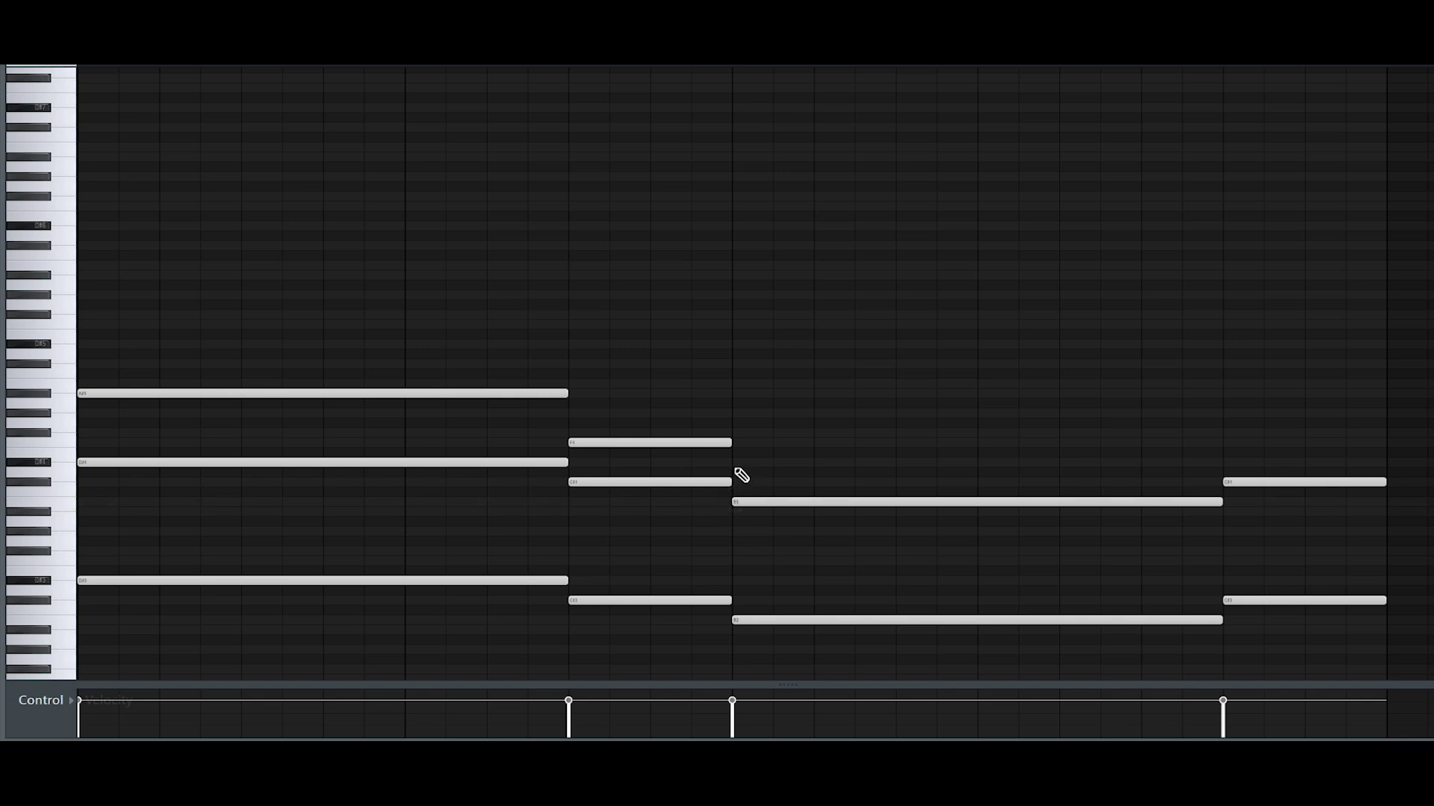
{"action": "left_click", "coordinate": [733, 433]}
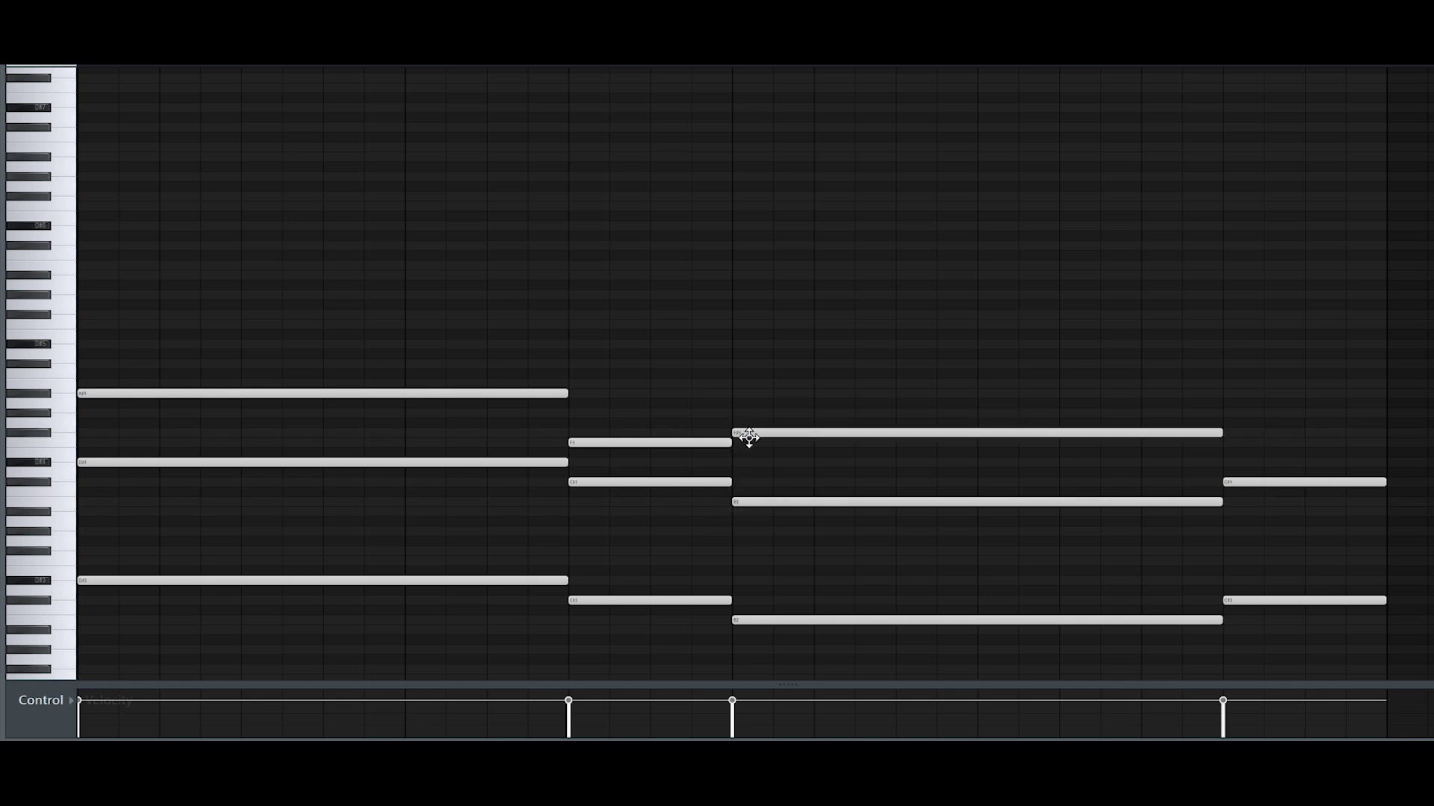
{"action": "double_click", "coordinate": [696, 444]}
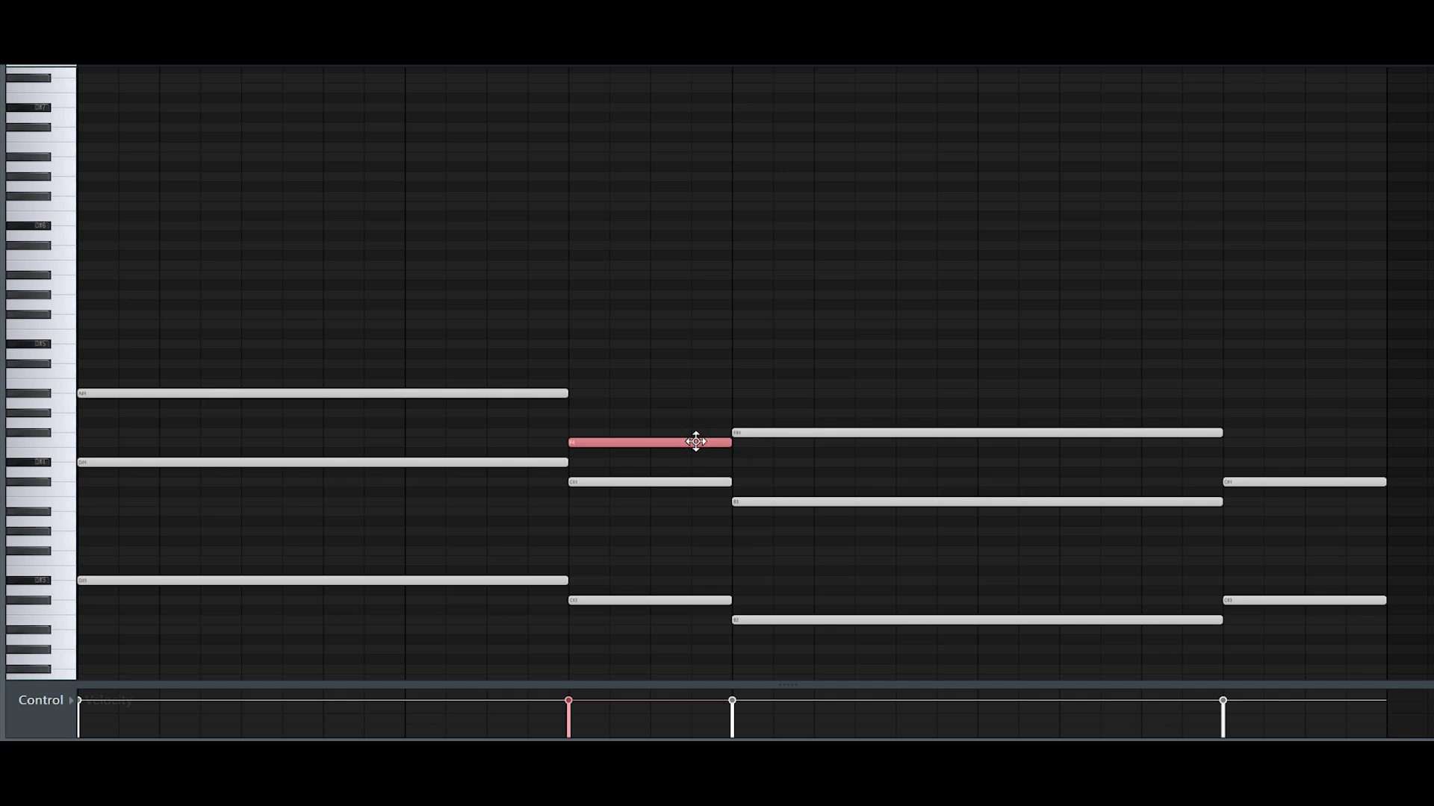
{"action": "left_click", "coordinate": [914, 195]}
Add an F4 to the last chord and raise both F4 notes an octave, then listen back
{"action": "left_click", "coordinate": [1232, 444]}
{"action": "left_click", "coordinate": [1235, 445]}
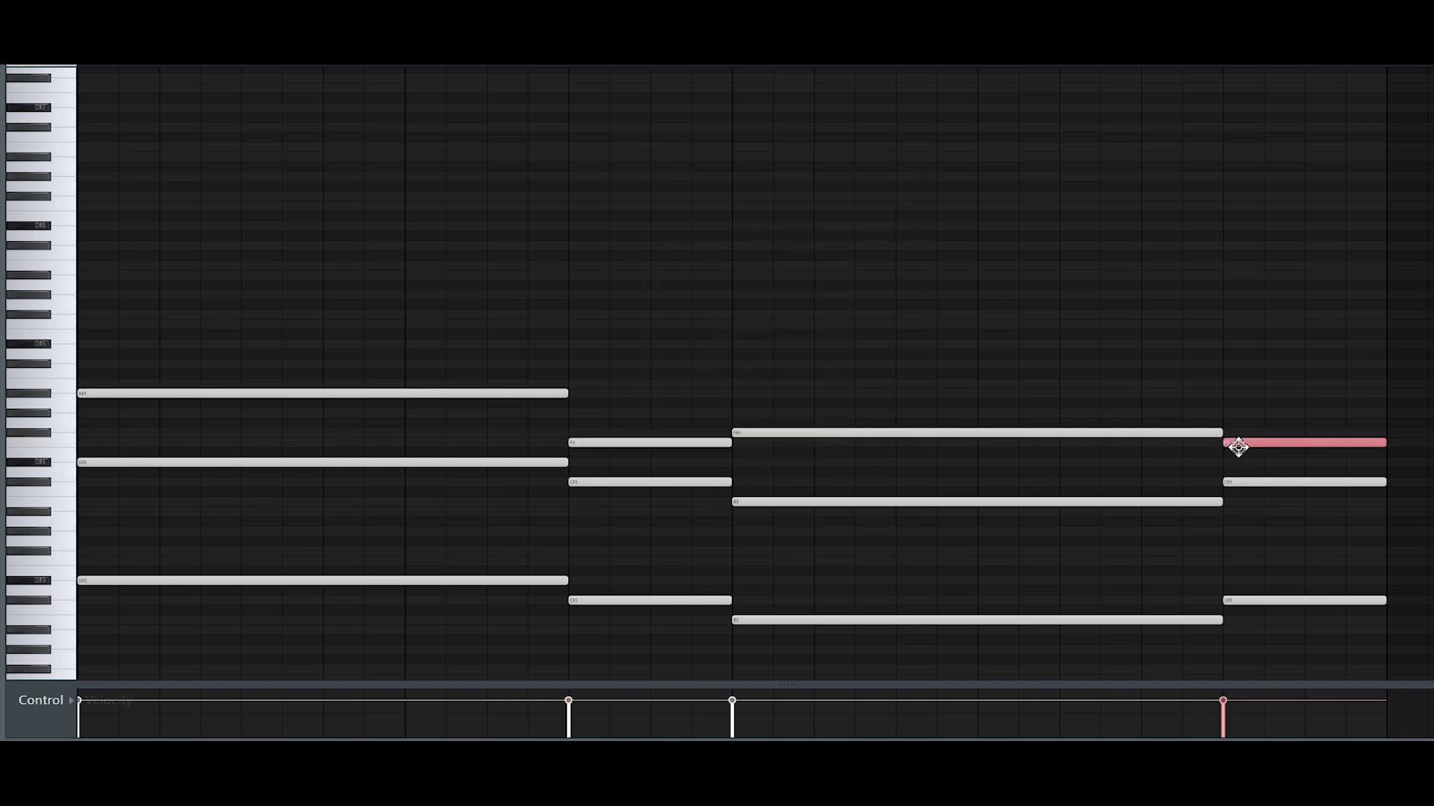
{"action": "left_click", "coordinate": [719, 444], "text": "ctrl"}
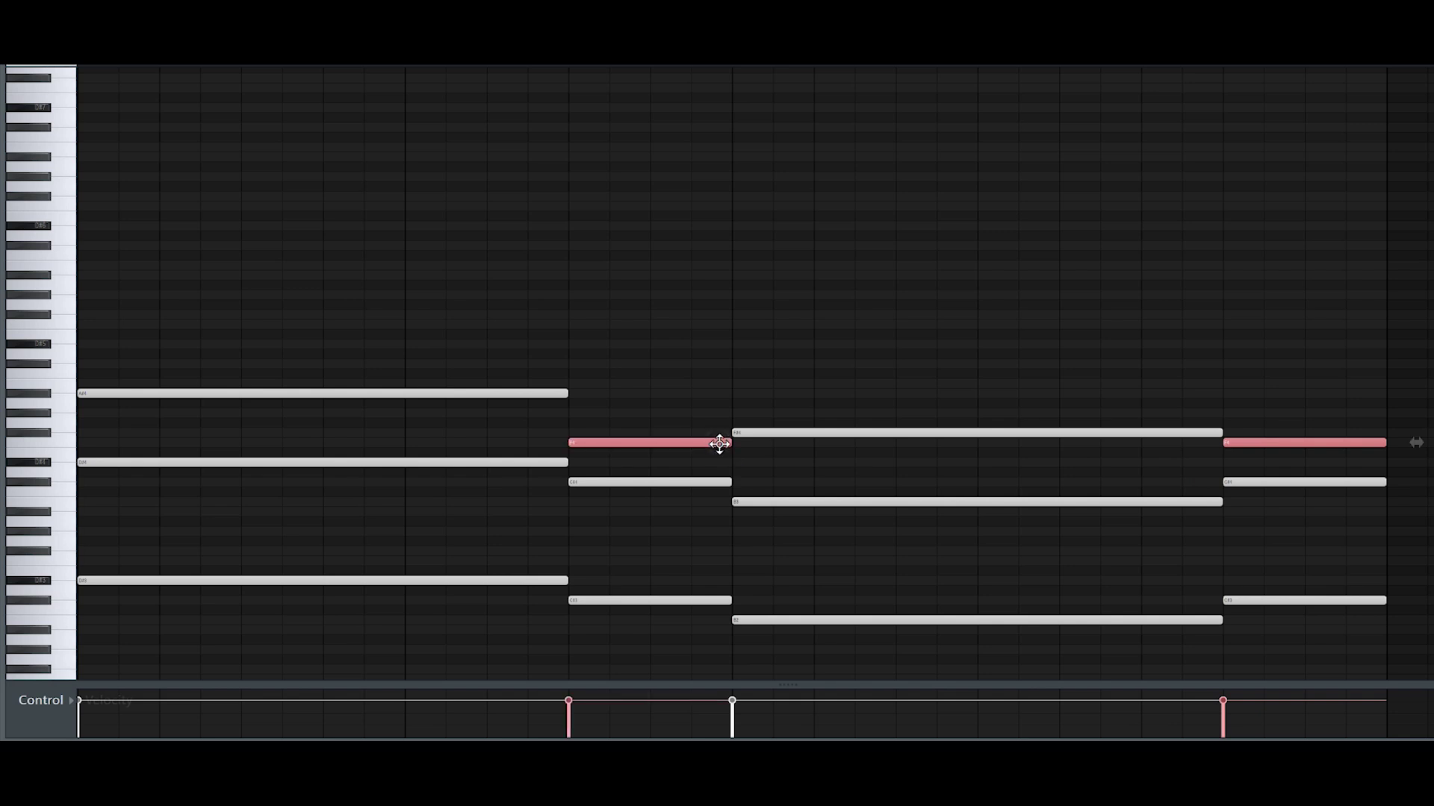
{"action": "key", "text": "ctrl+Up"}
{"action": "key", "text": "space"}
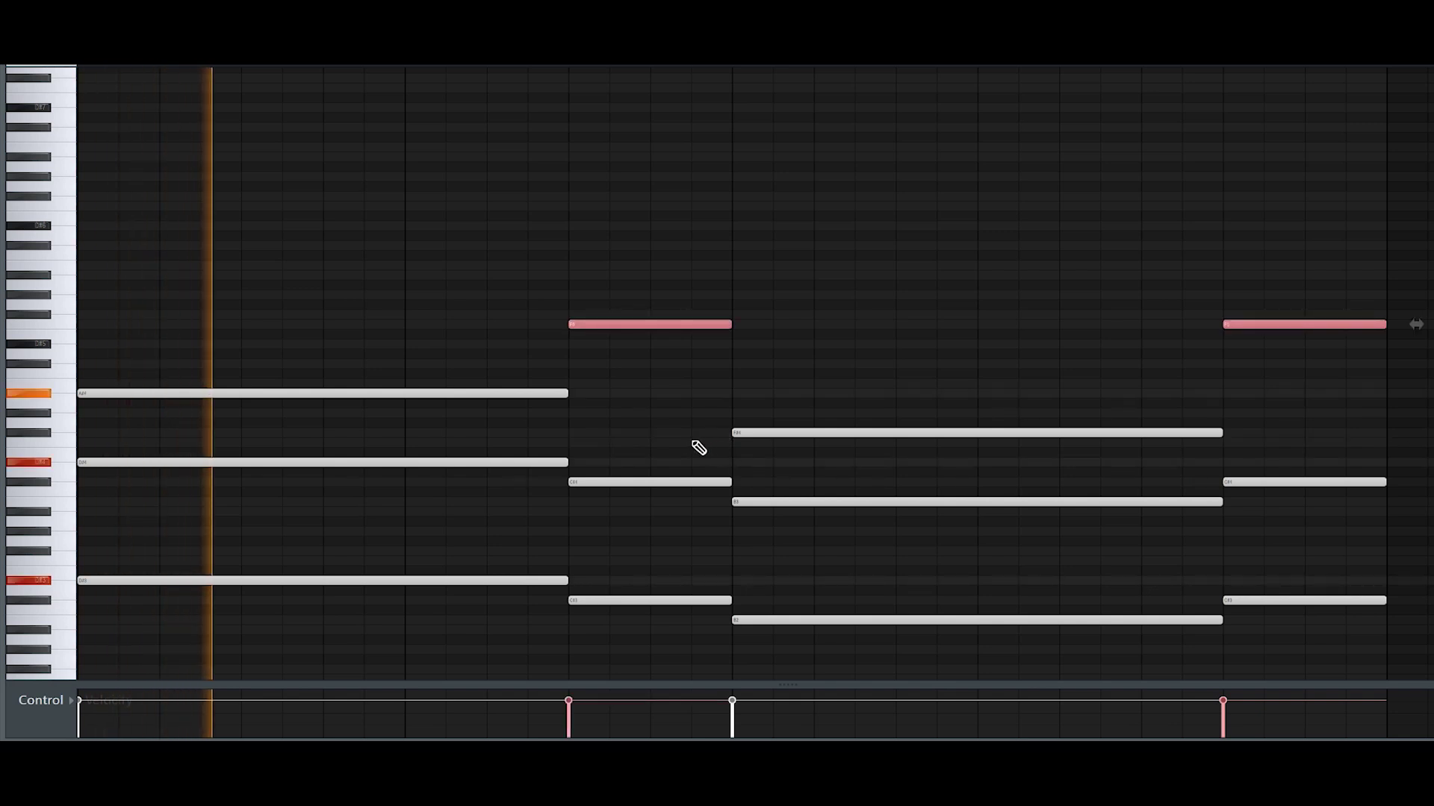
{"action": "key", "text": "ctrl+d"}
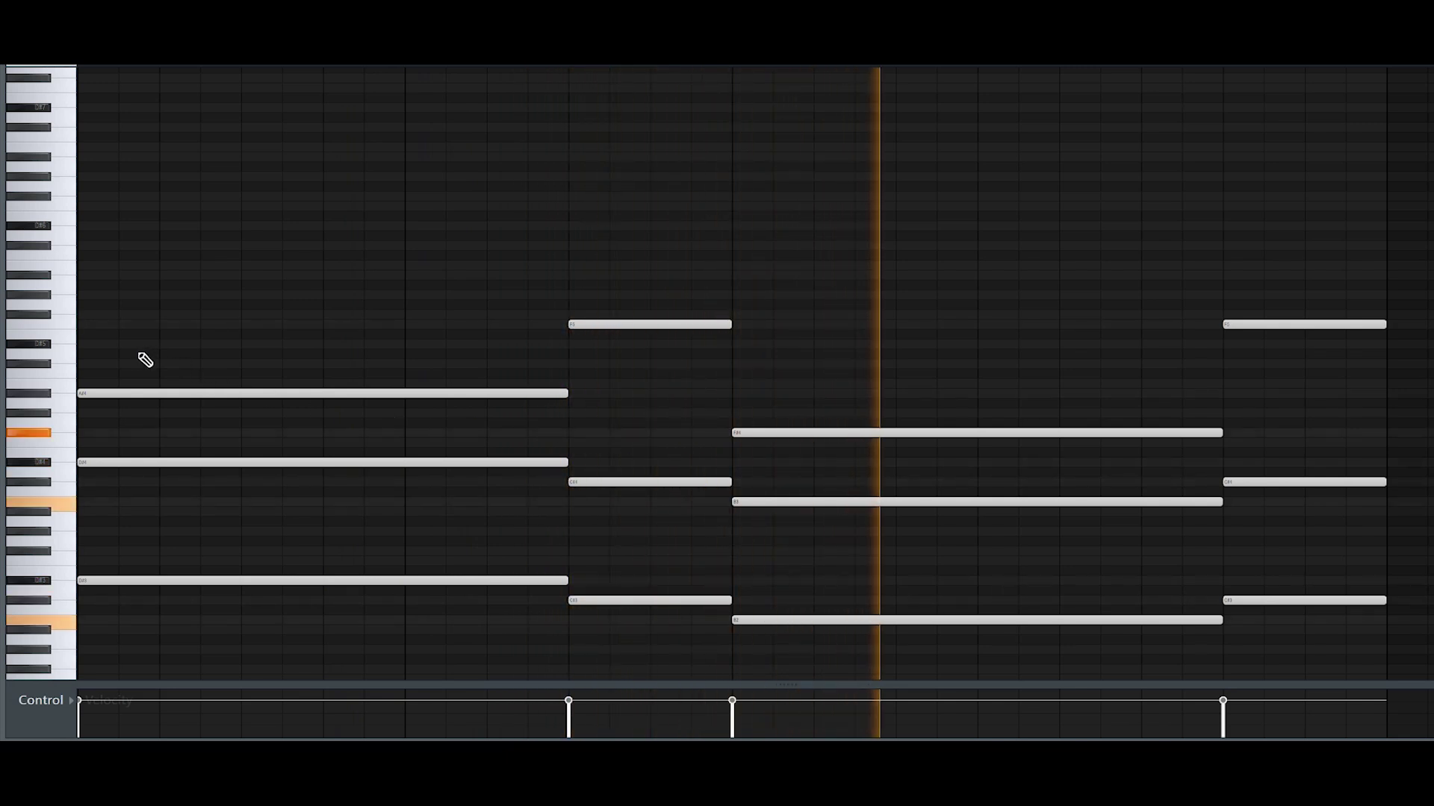
{"action": "key", "text": "space"}
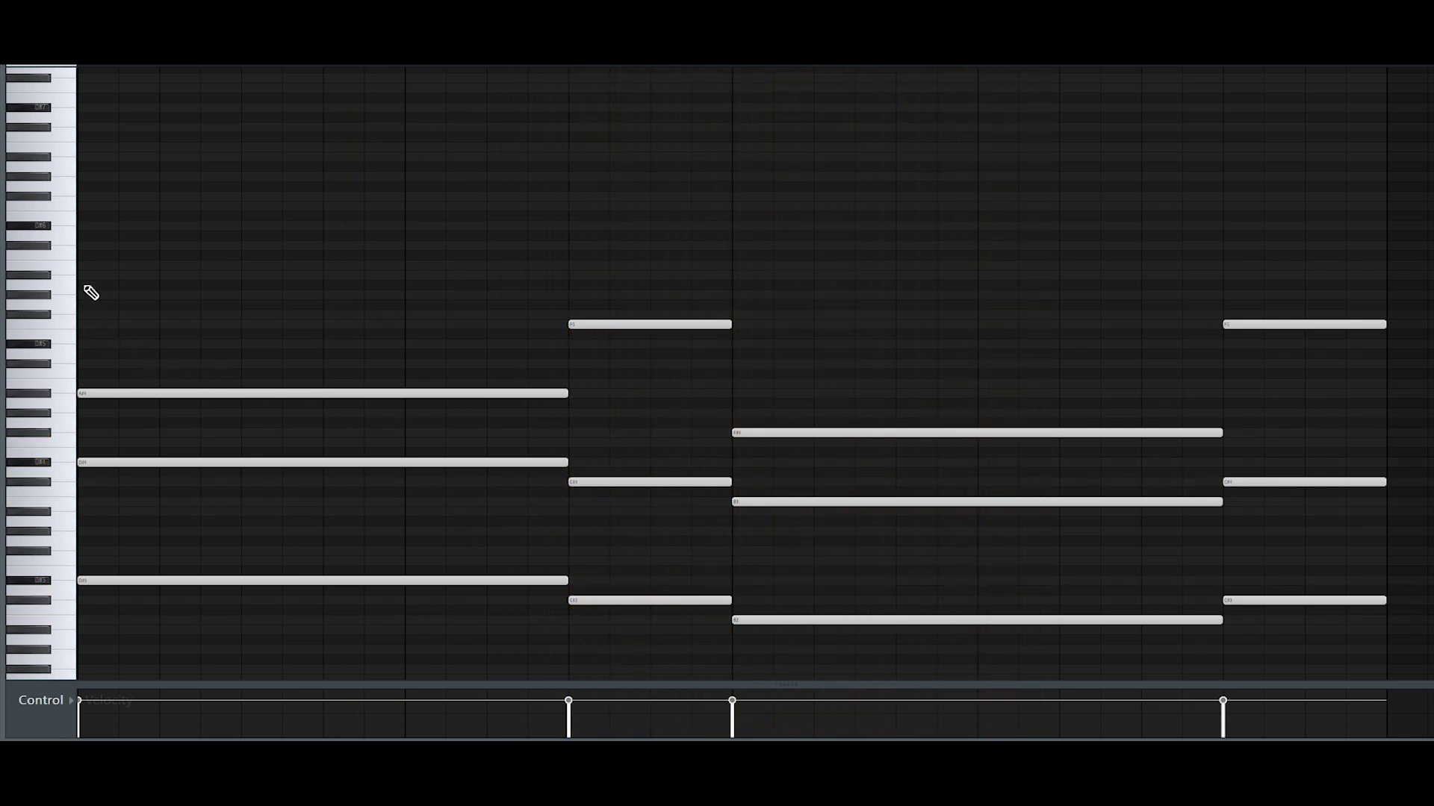
Try out high notes over the first chord, settling on a shortened top melody note
{"action": "left_click", "coordinate": [81, 225]}
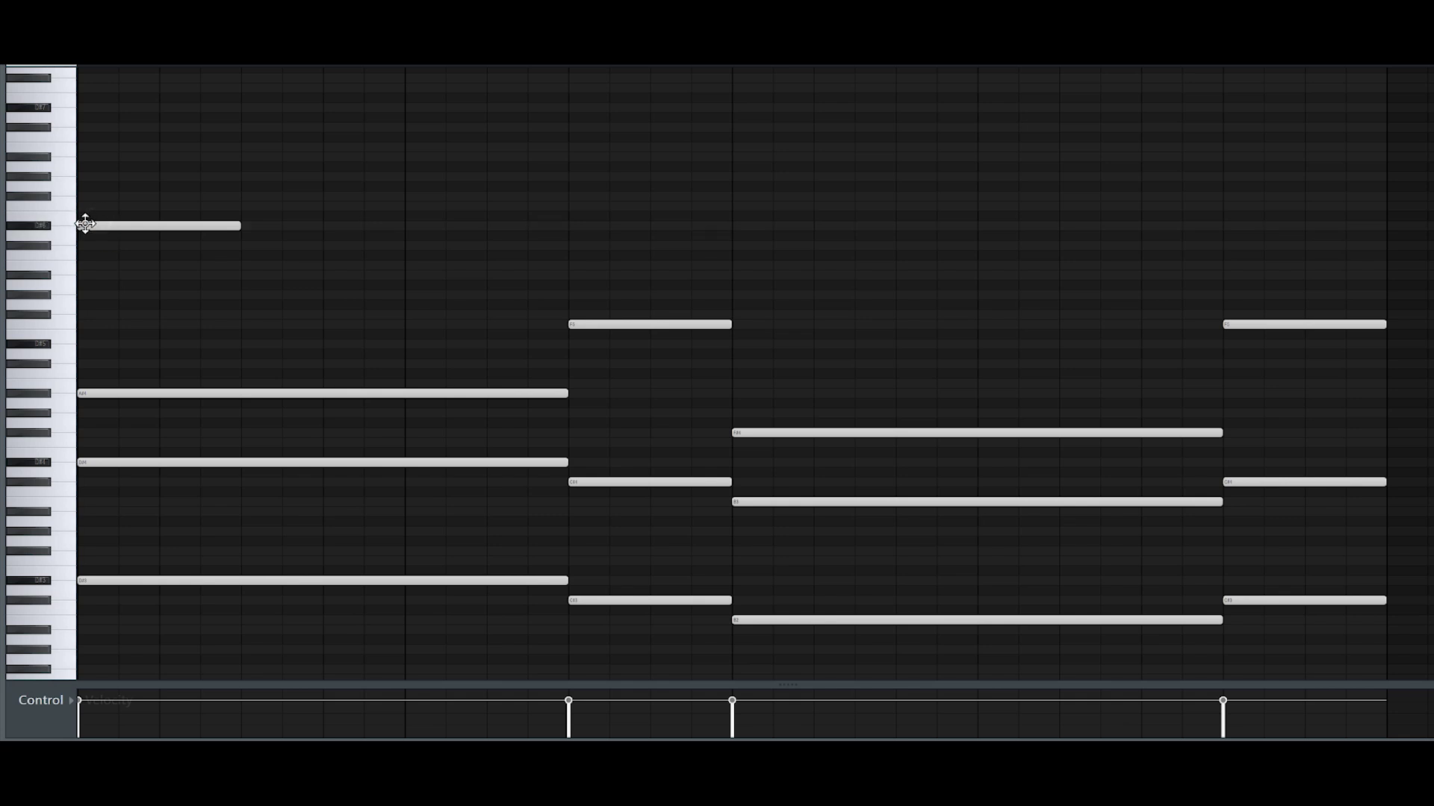
{"action": "right_click", "coordinate": [86, 225]}
{"action": "left_click_drag", "start_coordinate": [82, 206], "coordinate": [88, 158]}
{"action": "right_click", "coordinate": [101, 196]}
{"action": "right_click", "coordinate": [89, 158]}
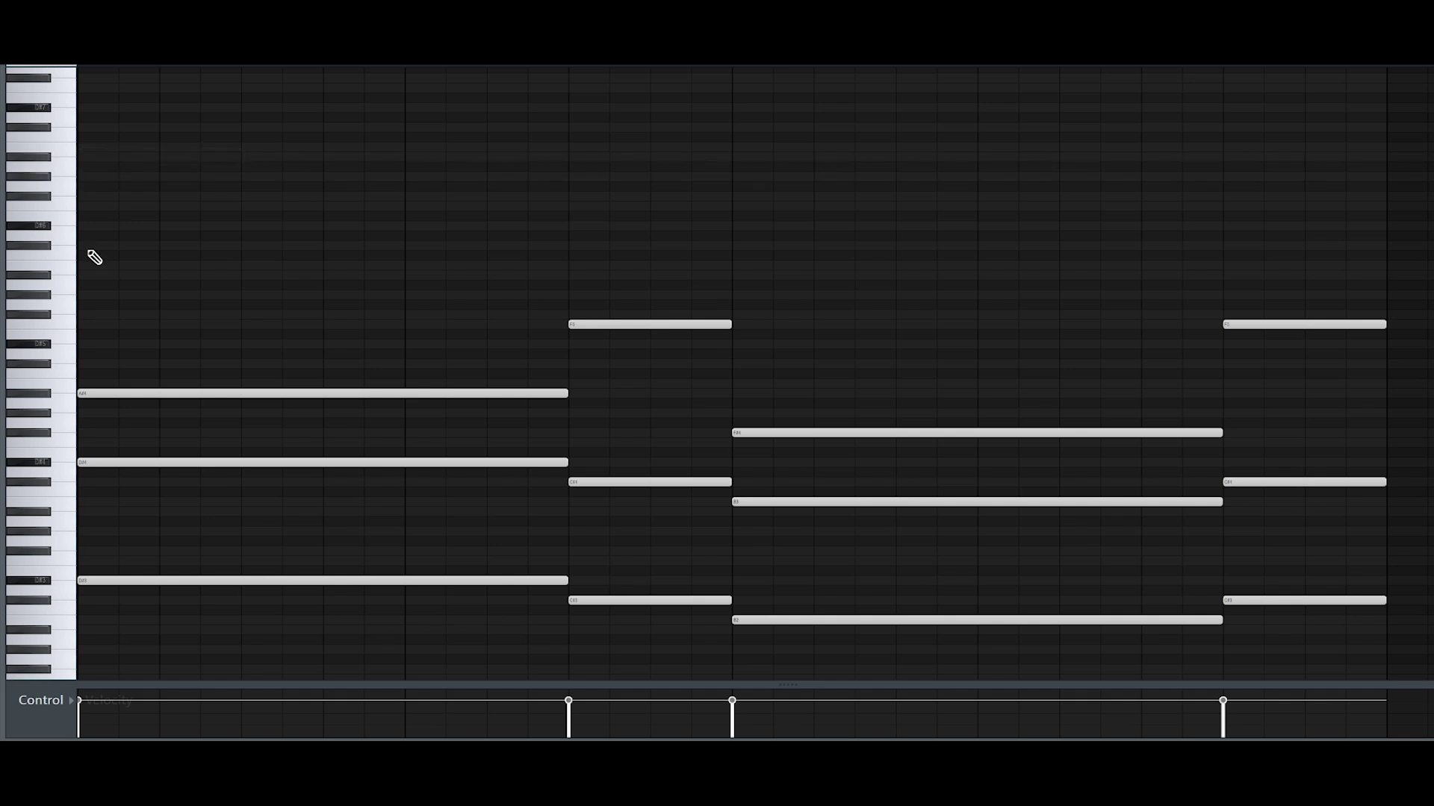
{"action": "left_click", "coordinate": [87, 276]}
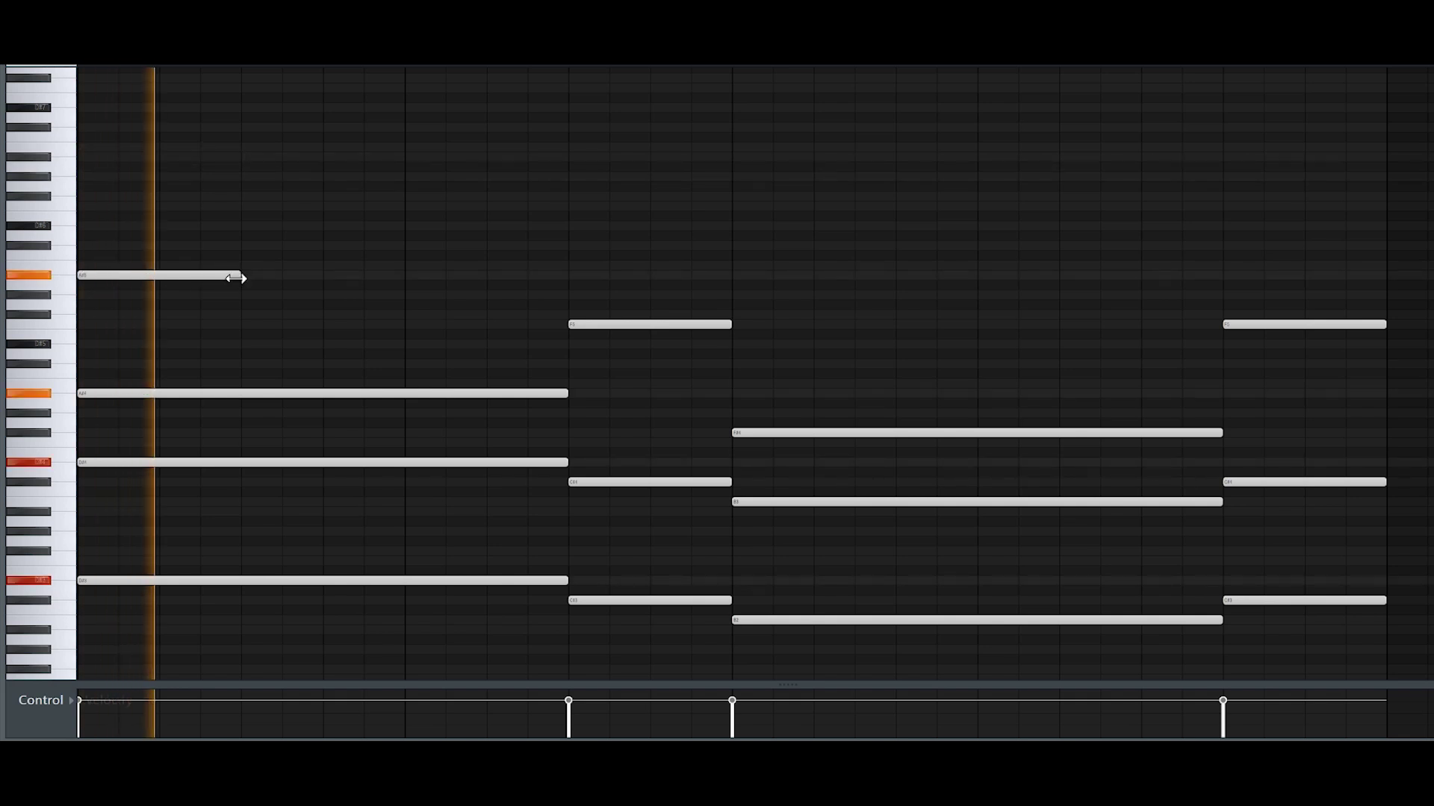
{"action": "left_click_drag", "start_coordinate": [240, 275], "coordinate": [161, 301]}
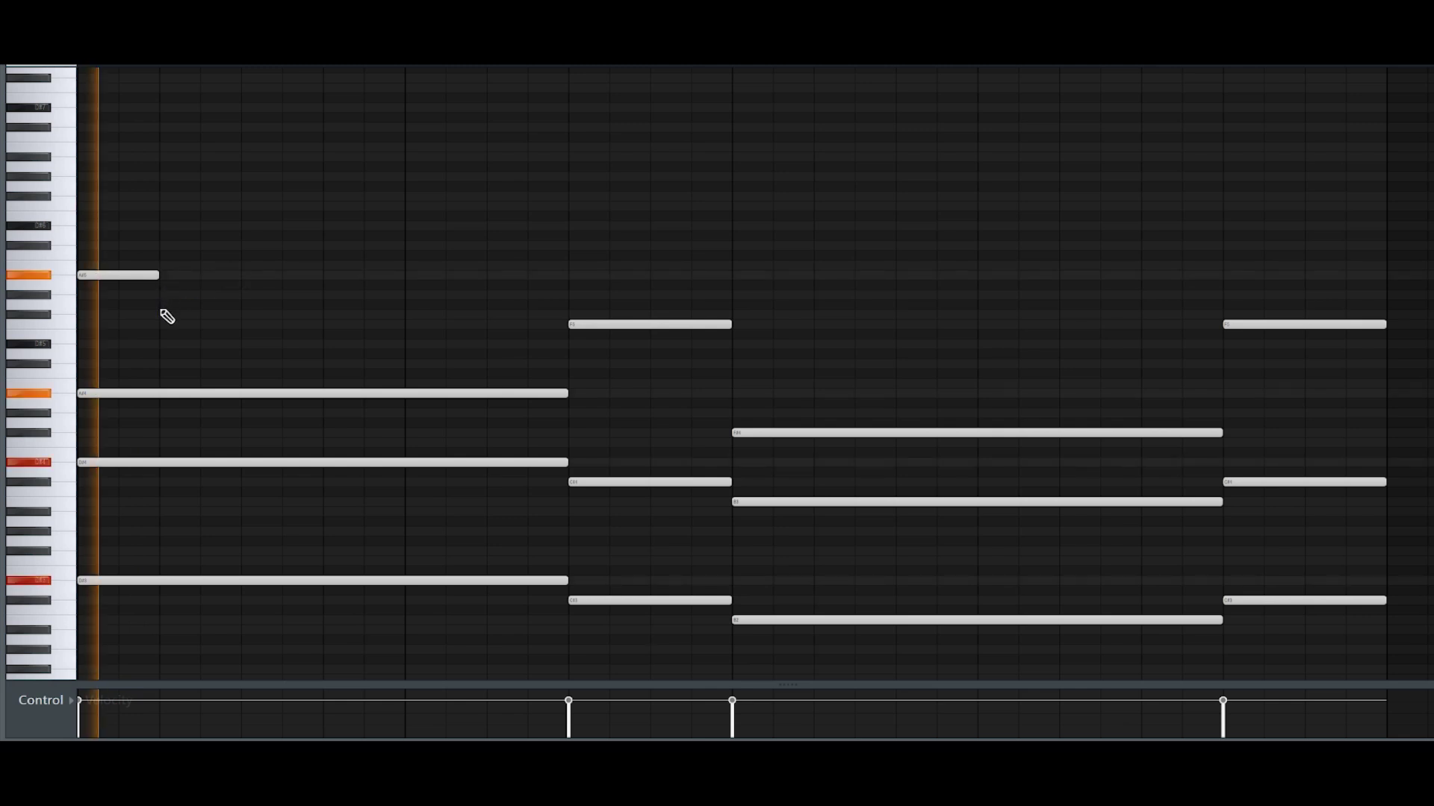
Add the second melody note a step lower, stretch it to full length, then add a higher note
{"action": "left_click", "coordinate": [161, 308]}
{"action": "right_click", "coordinate": [163, 308]}
{"action": "left_click", "coordinate": [163, 314]}
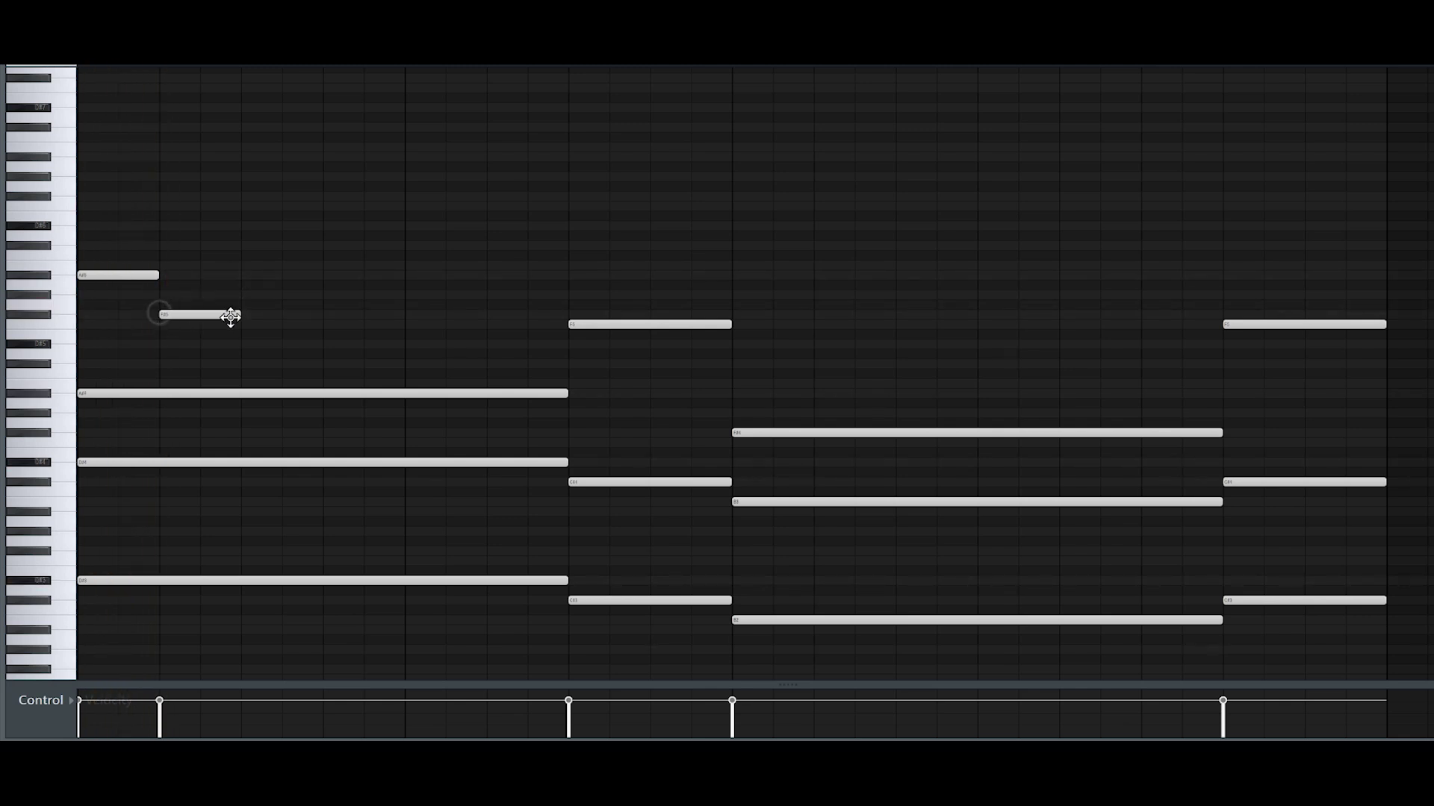
{"action": "key", "text": "space"}
{"action": "mouse_move", "coordinate": [238, 315]}
{"action": "left_mouse_down"}
{"action": "mouse_move", "coordinate": [330, 317]}
{"action": "mouse_move", "coordinate": [248, 326]}
{"action": "left_mouse_up"}
{"action": "key", "text": "space"}
{"action": "key", "text": "space"}
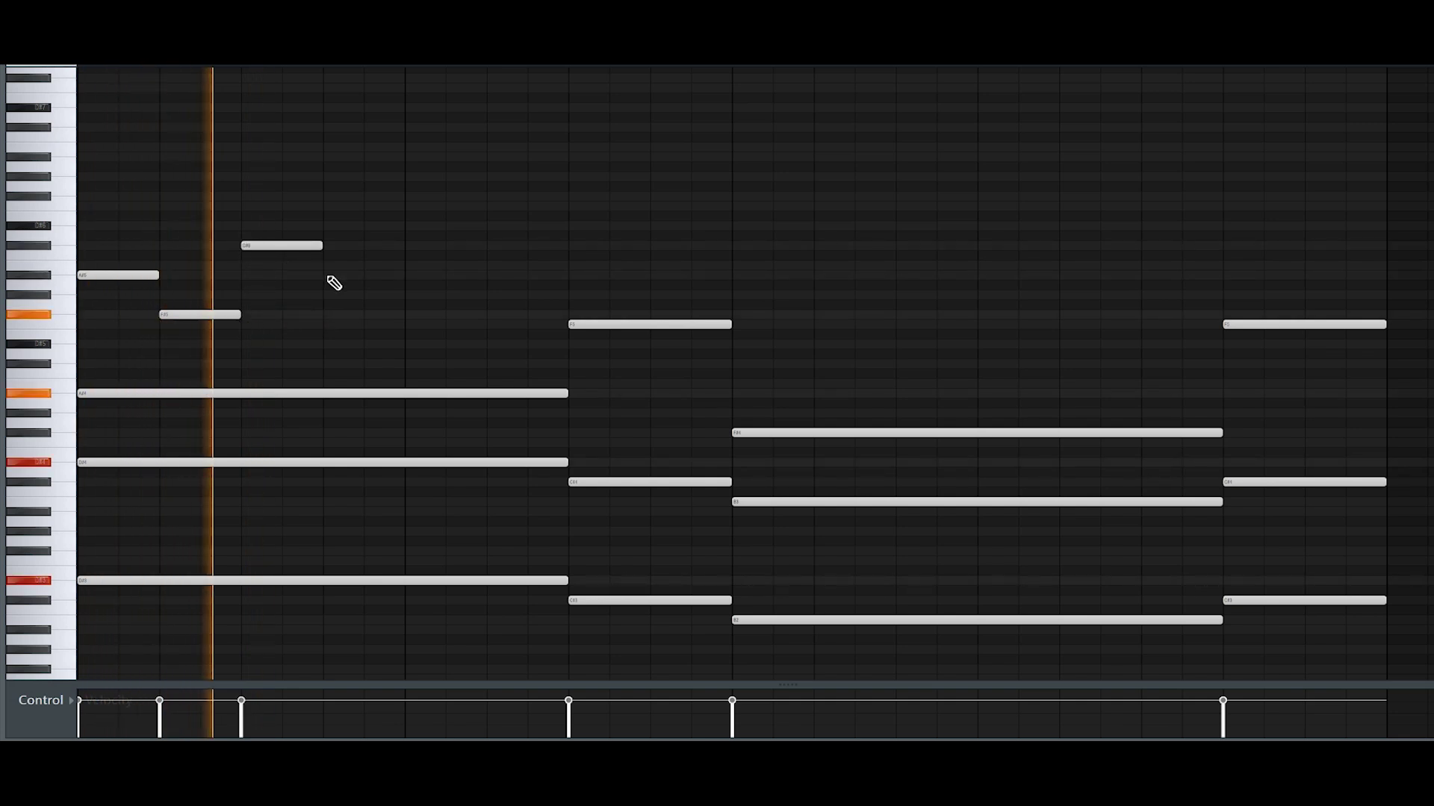
{"action": "key", "text": "space"}
{"action": "left_click", "coordinate": [326, 275]}
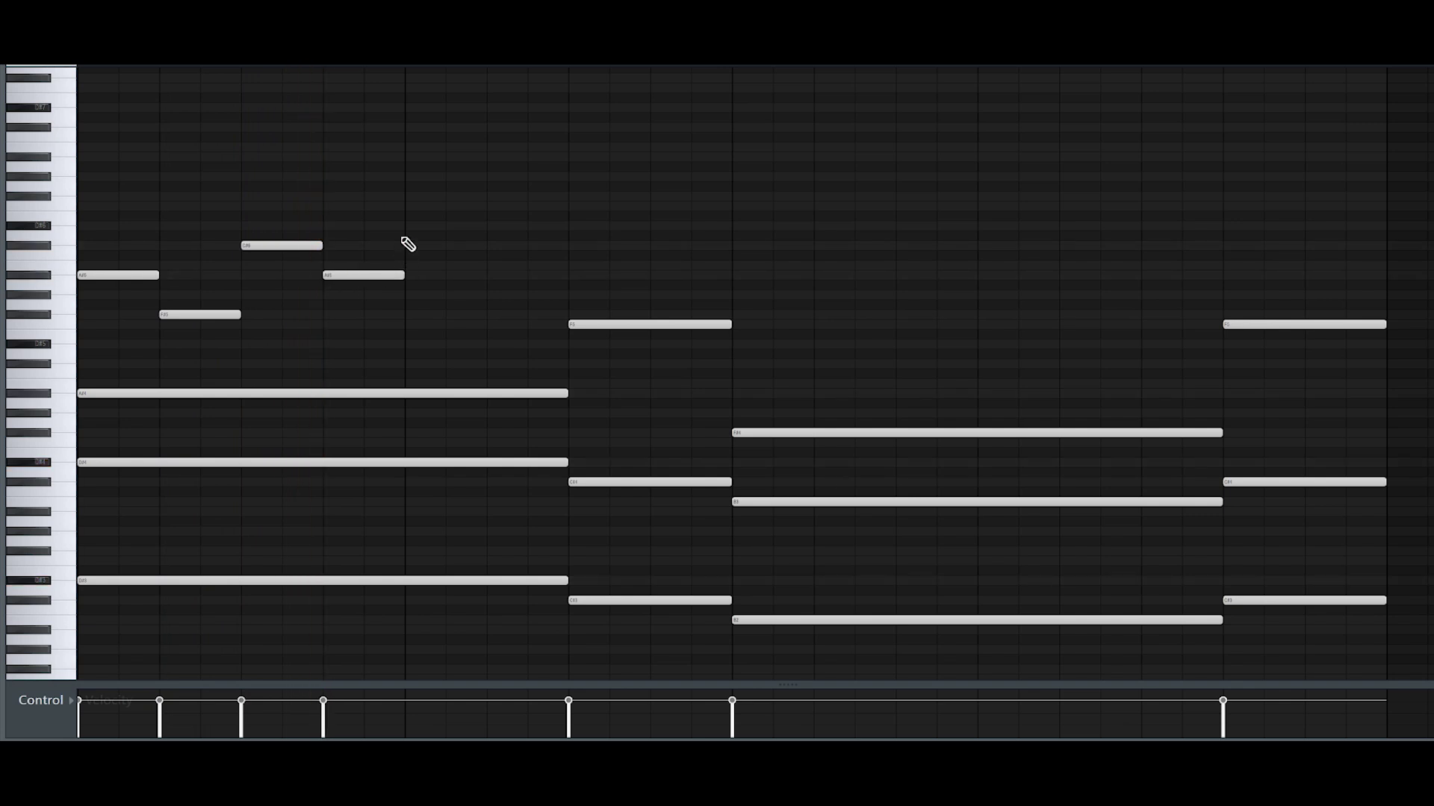
Duplicate the four melody notes with Ctrl+B, then duplicate all eight to fill the bar
{"action": "left_click_drag", "start_coordinate": [403, 212], "coordinate": [142, 331]}
{"action": "key", "text": "ctrl+b"}
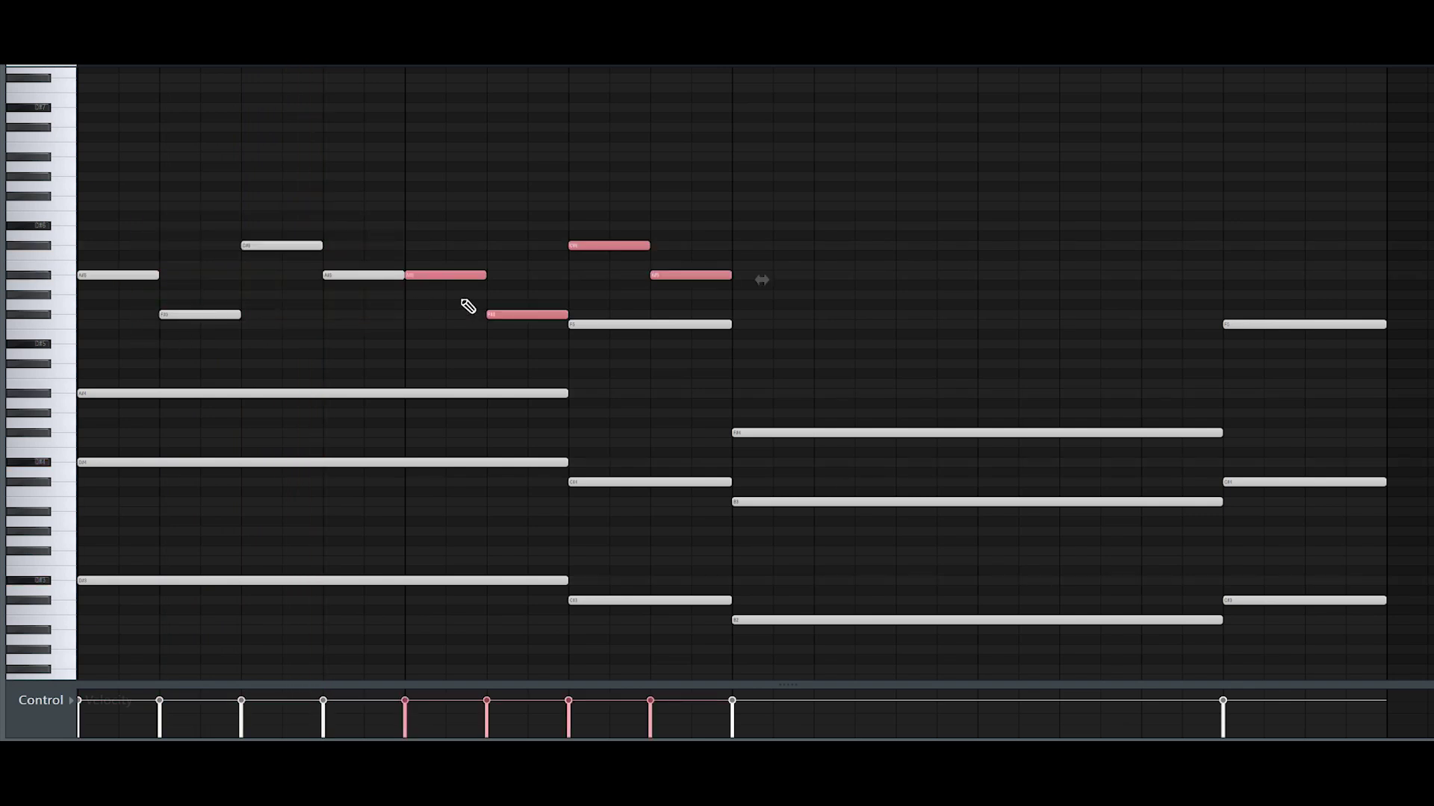
{"action": "left_click", "coordinate": [575, 280]}
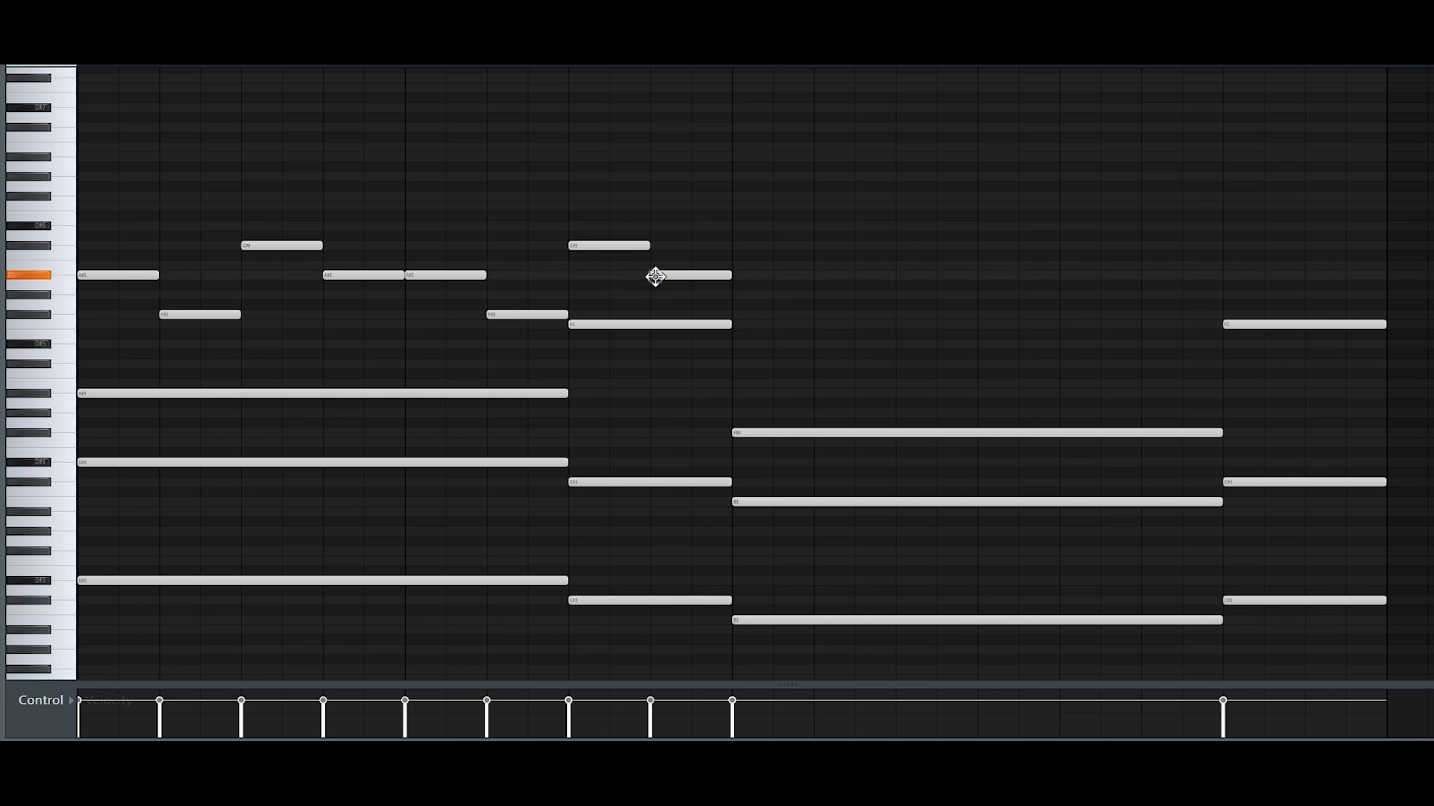
{"action": "key", "text": "space"}
{"action": "left_click_drag", "start_coordinate": [711, 239], "coordinate": [618, 272]}
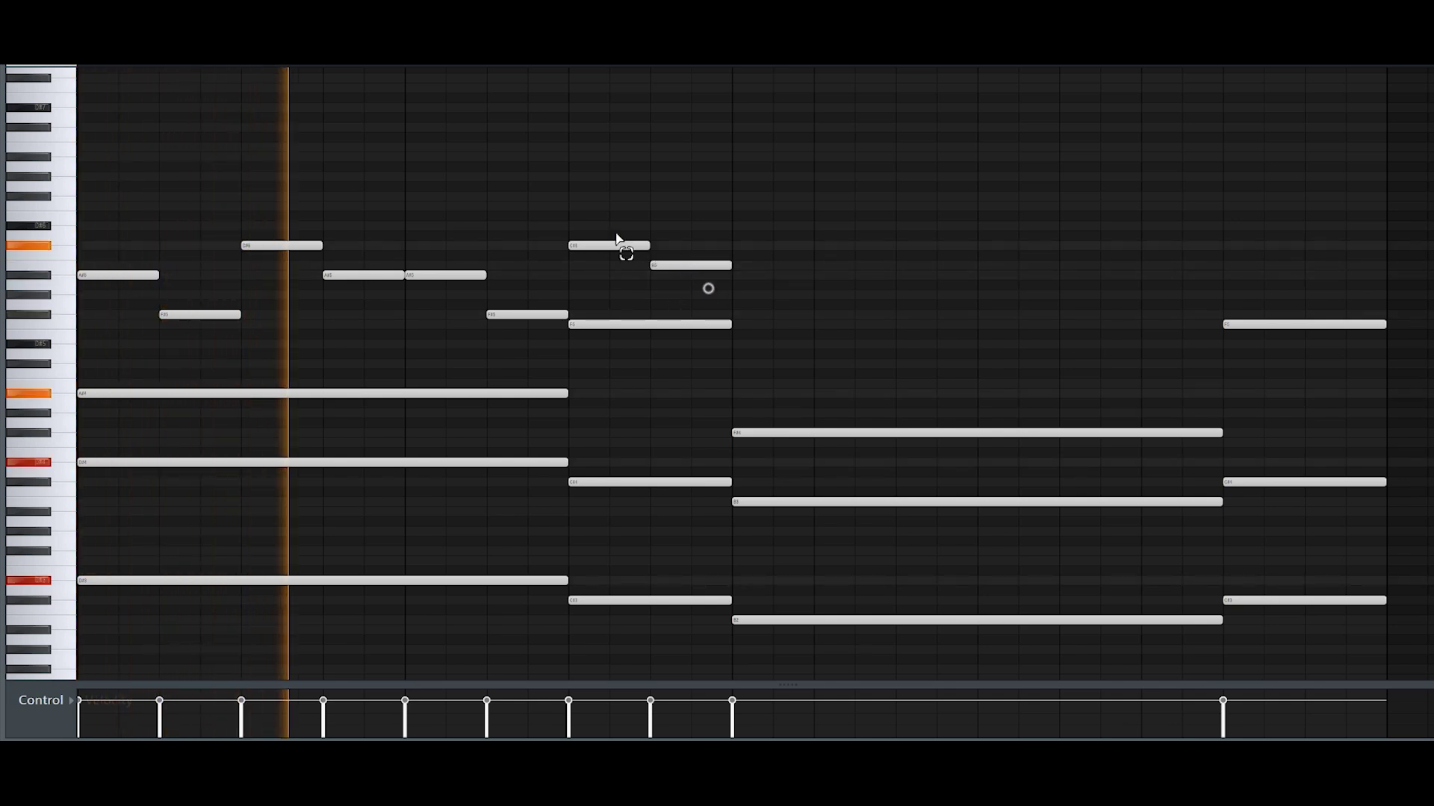
{"action": "left_click_drag", "start_coordinate": [524, 340], "coordinate": [82, 183]}
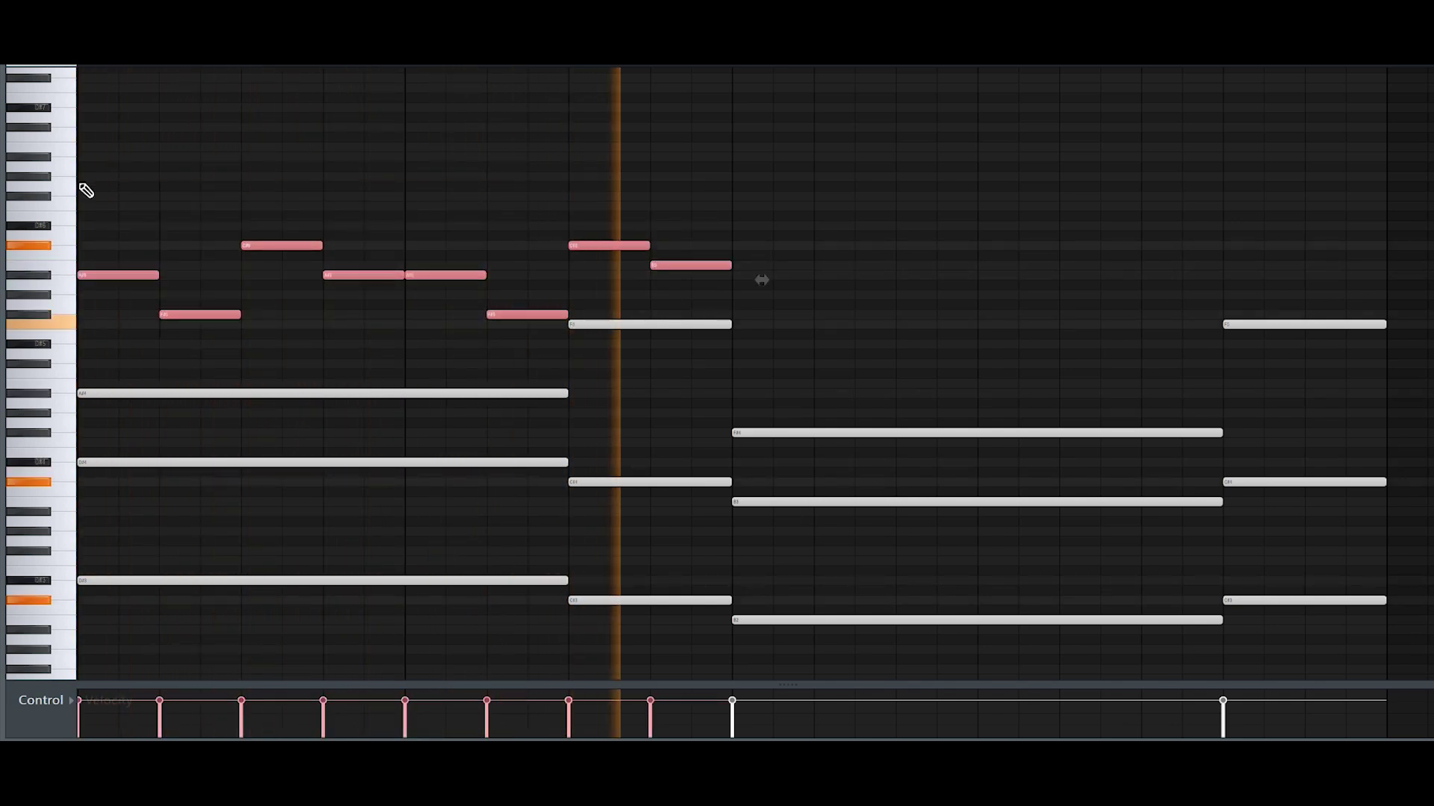
{"action": "key", "text": "ctrl+b"}
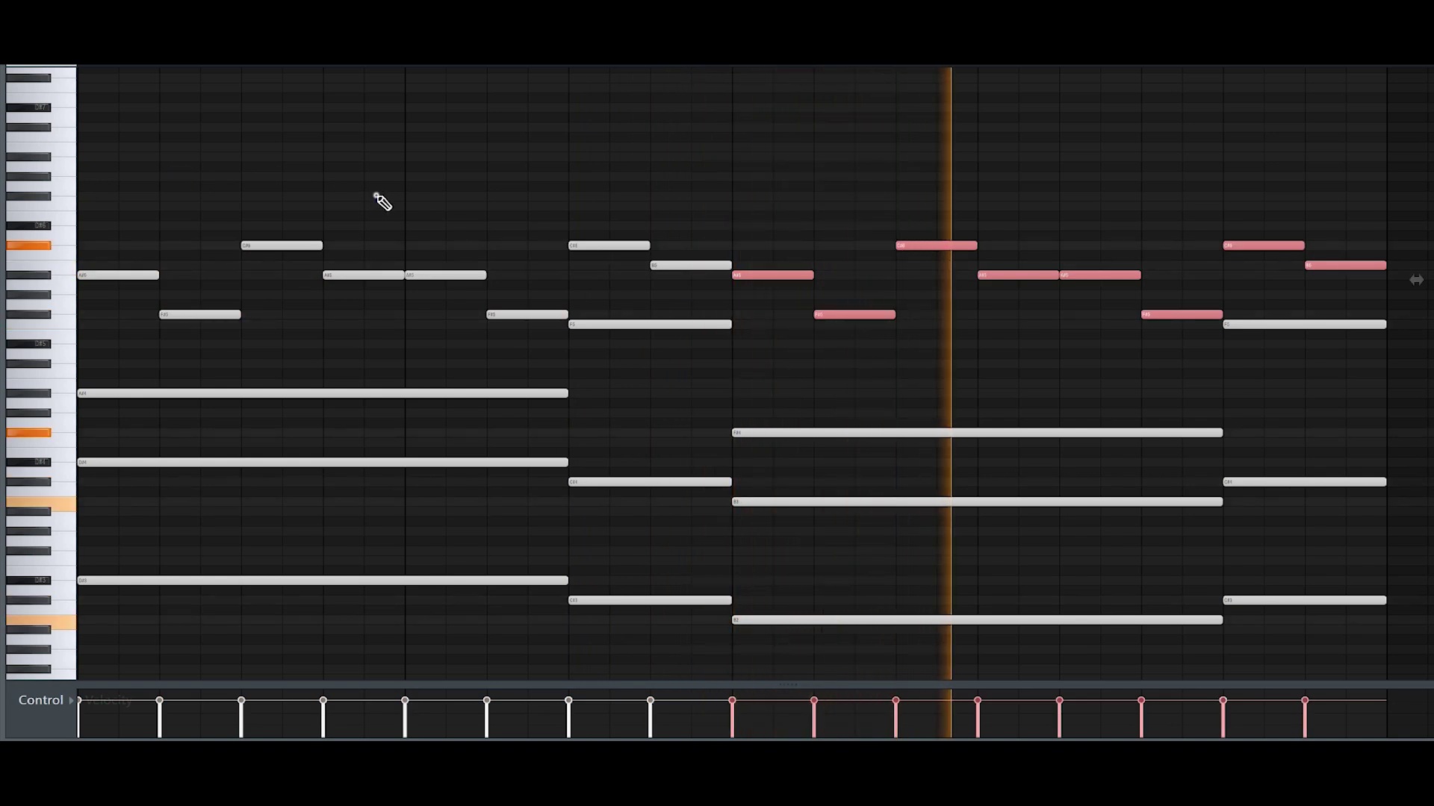
{"action": "scroll", "coordinate": [380, 201], "scroll_direction": "up", "scroll_amount": 2}
{"action": "key", "text": "ctrl+d"}
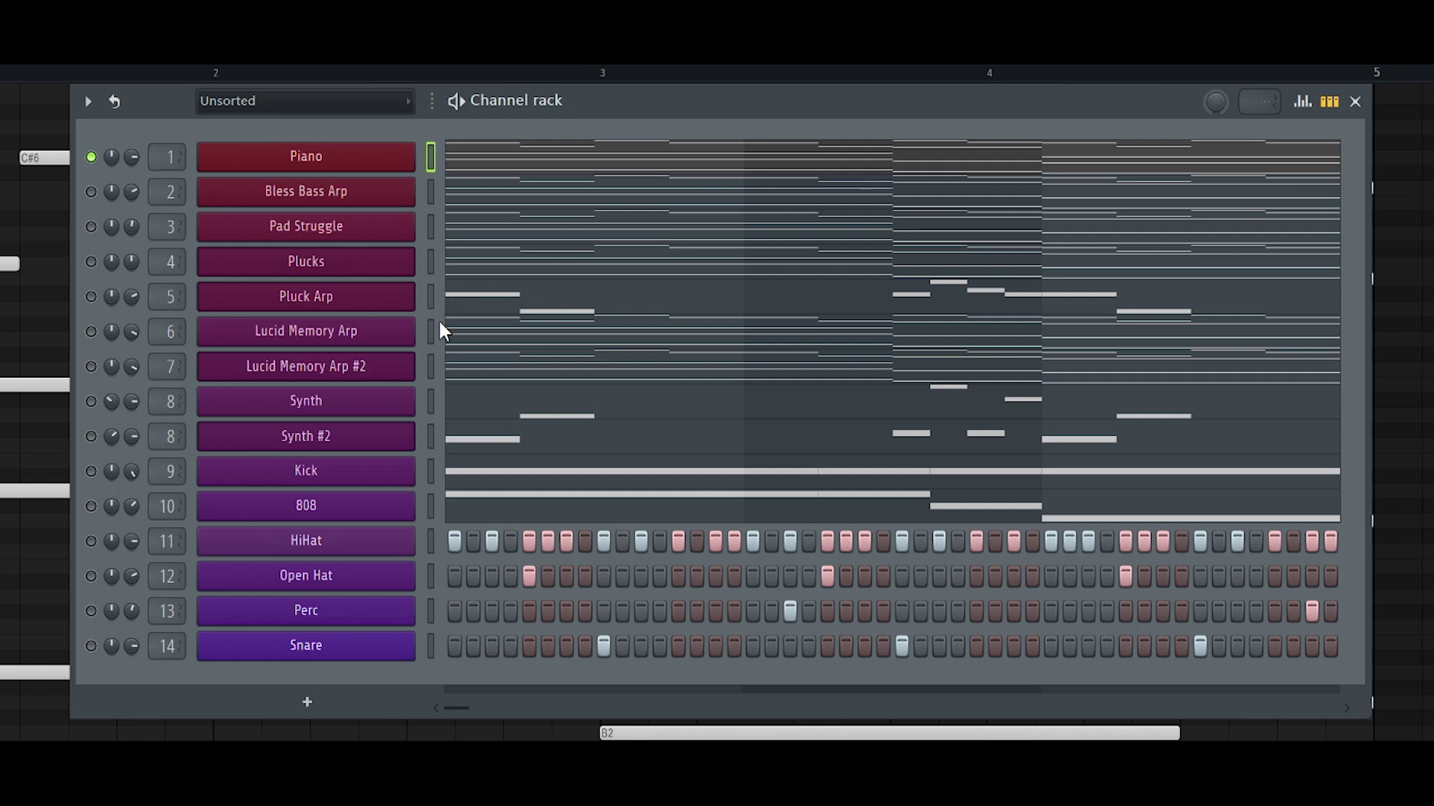
Step through Lucid Memory Arp and Pluck Arp to Bless Bass Arp, view its miscellaneous settings, open the mixer
{"action": "left_click", "coordinate": [439, 340]}
{"action": "left_click", "coordinate": [432, 296]}
{"action": "left_click", "coordinate": [436, 196]}
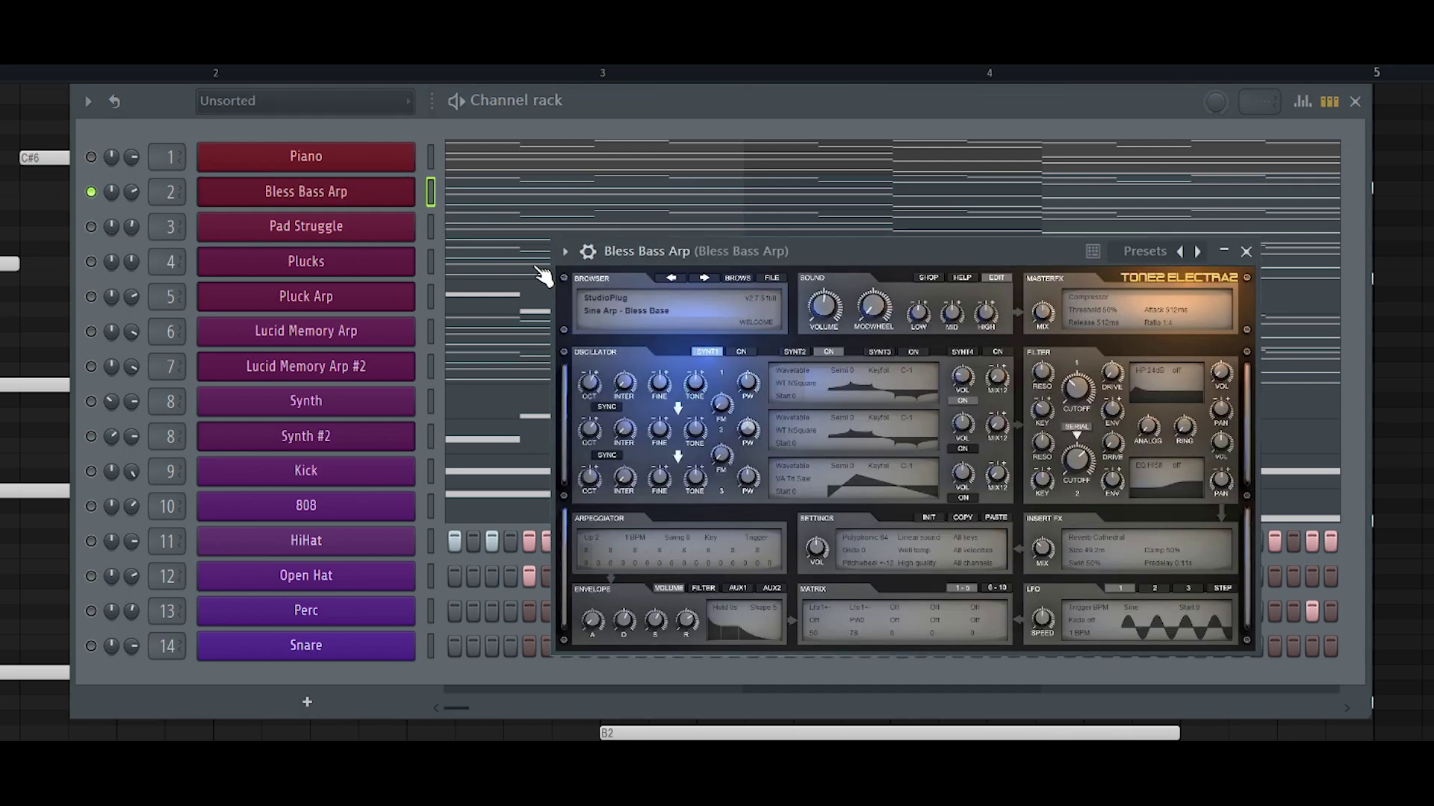
{"action": "left_click", "coordinate": [588, 252]}
{"action": "left_click", "coordinate": [685, 293]}
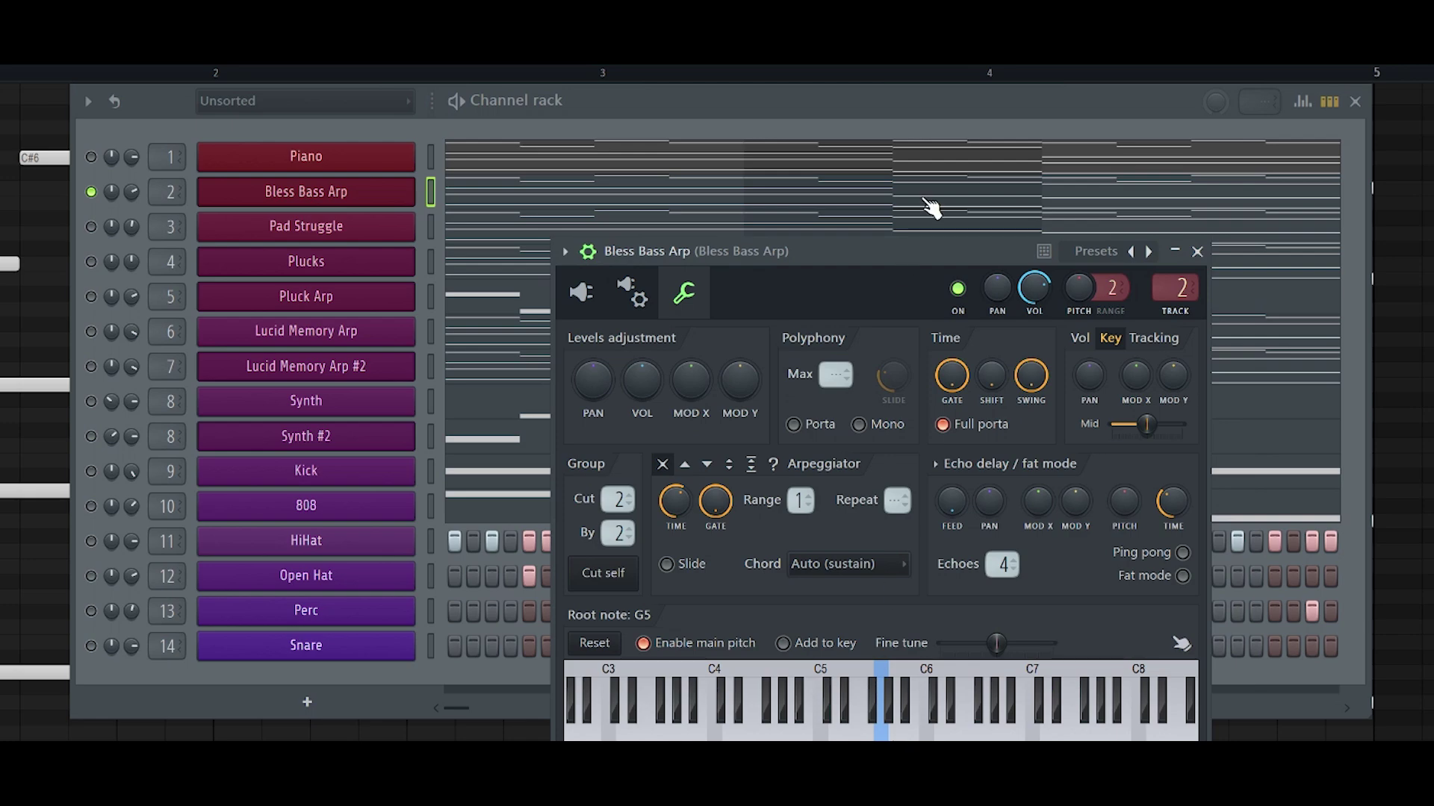
{"action": "key", "text": "F9"}
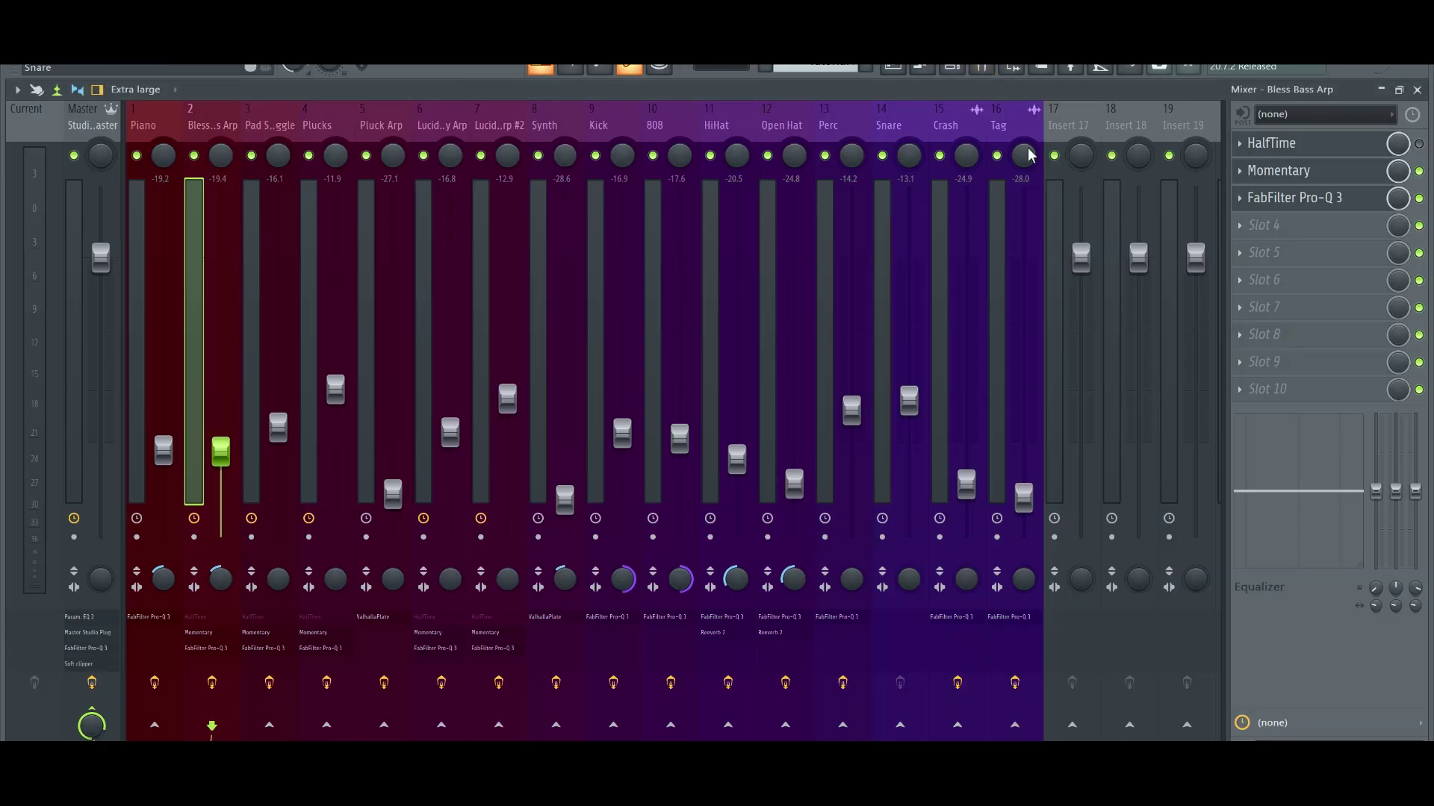
{"action": "left_click", "coordinate": [1311, 173]}
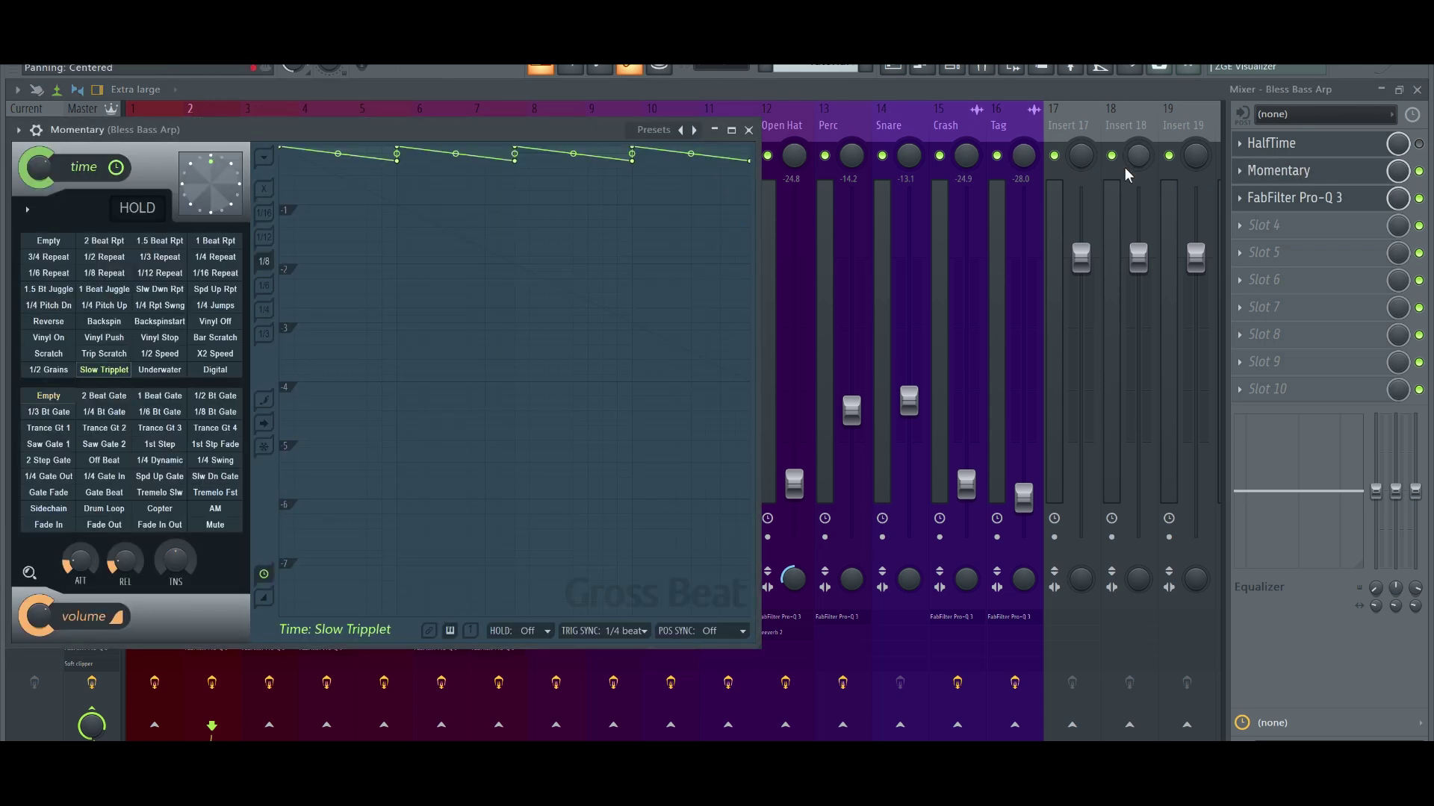
{"action": "left_click", "coordinate": [1417, 88]}
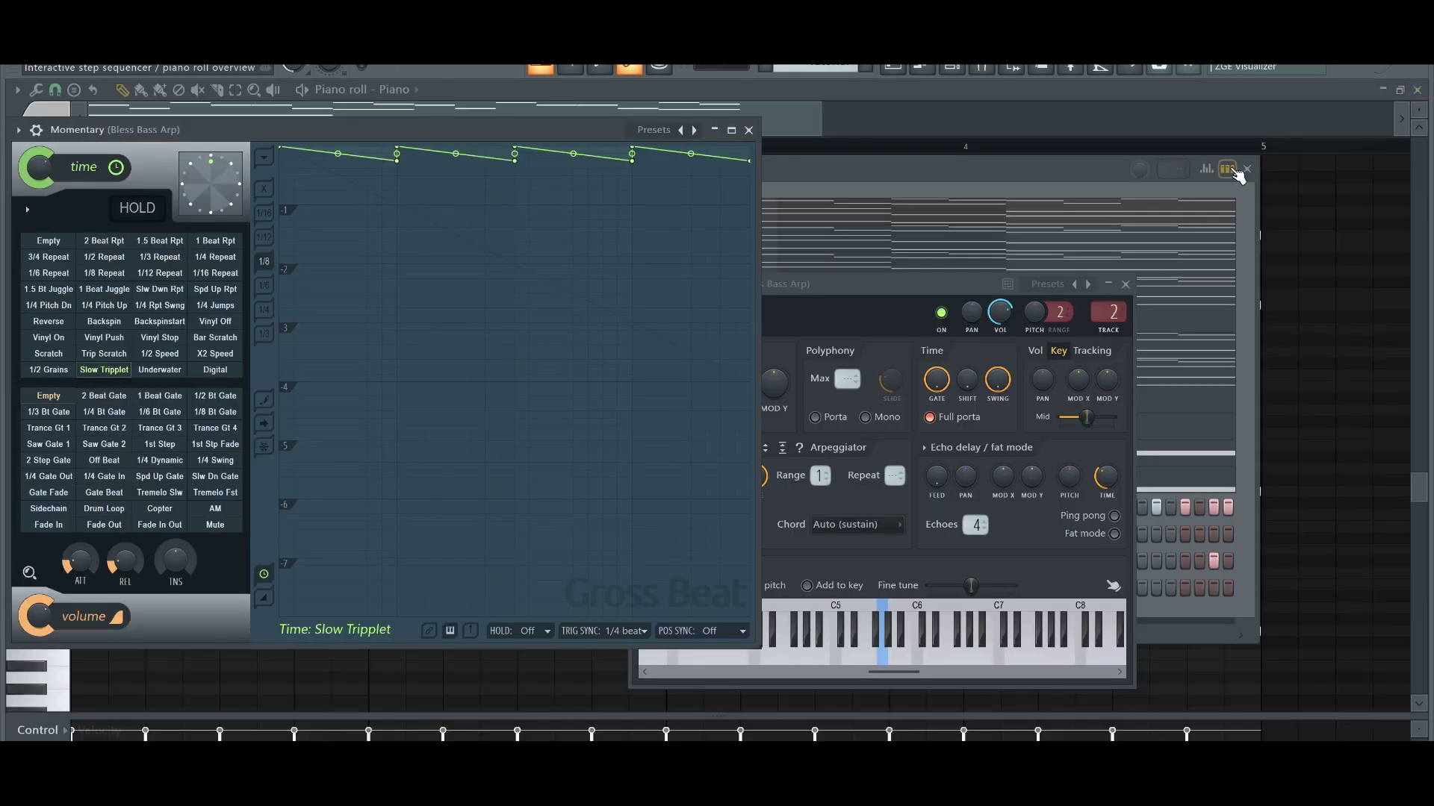
{"action": "left_click", "coordinate": [985, 185]}
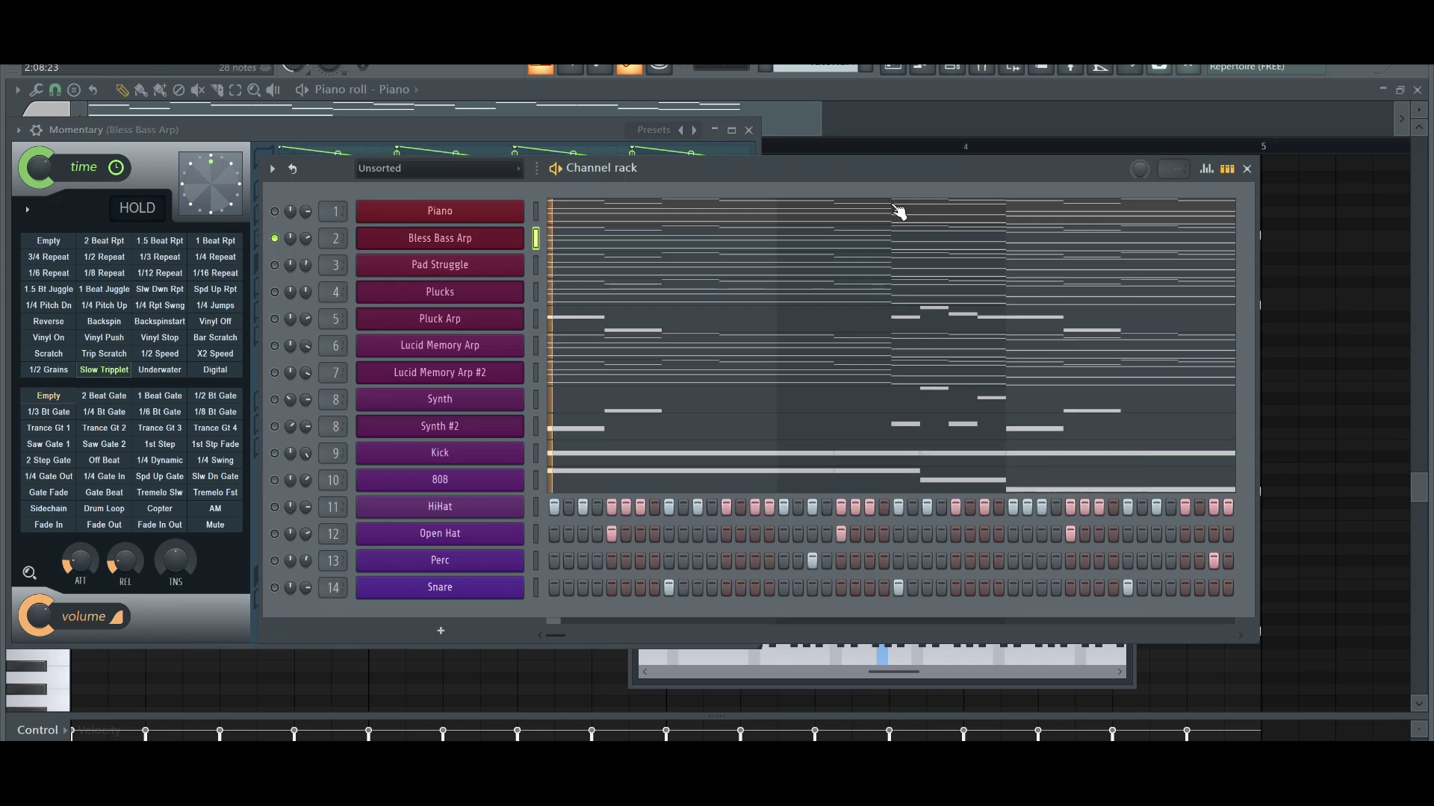
{"action": "key", "text": "space"}
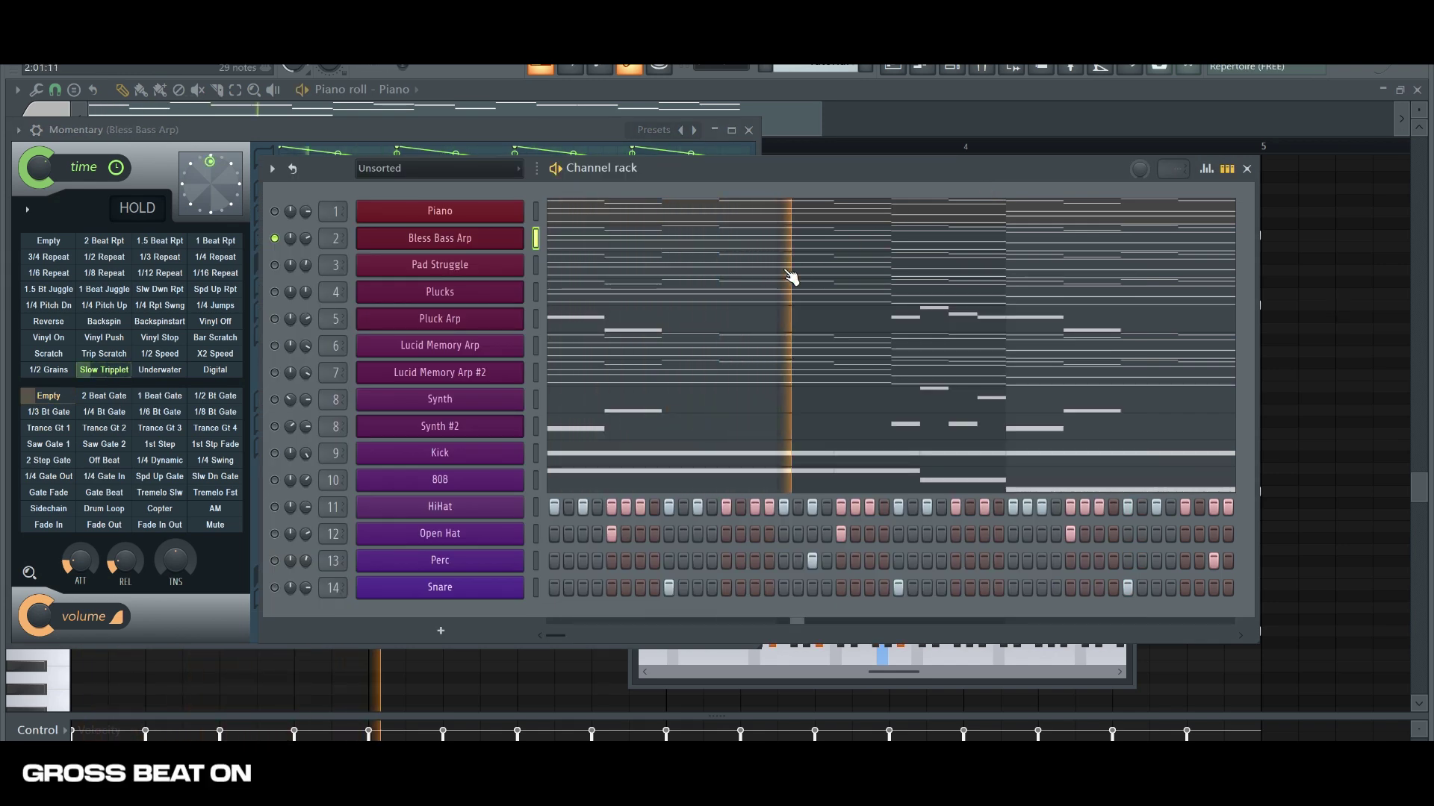
{"action": "left_click", "coordinate": [982, 66]}
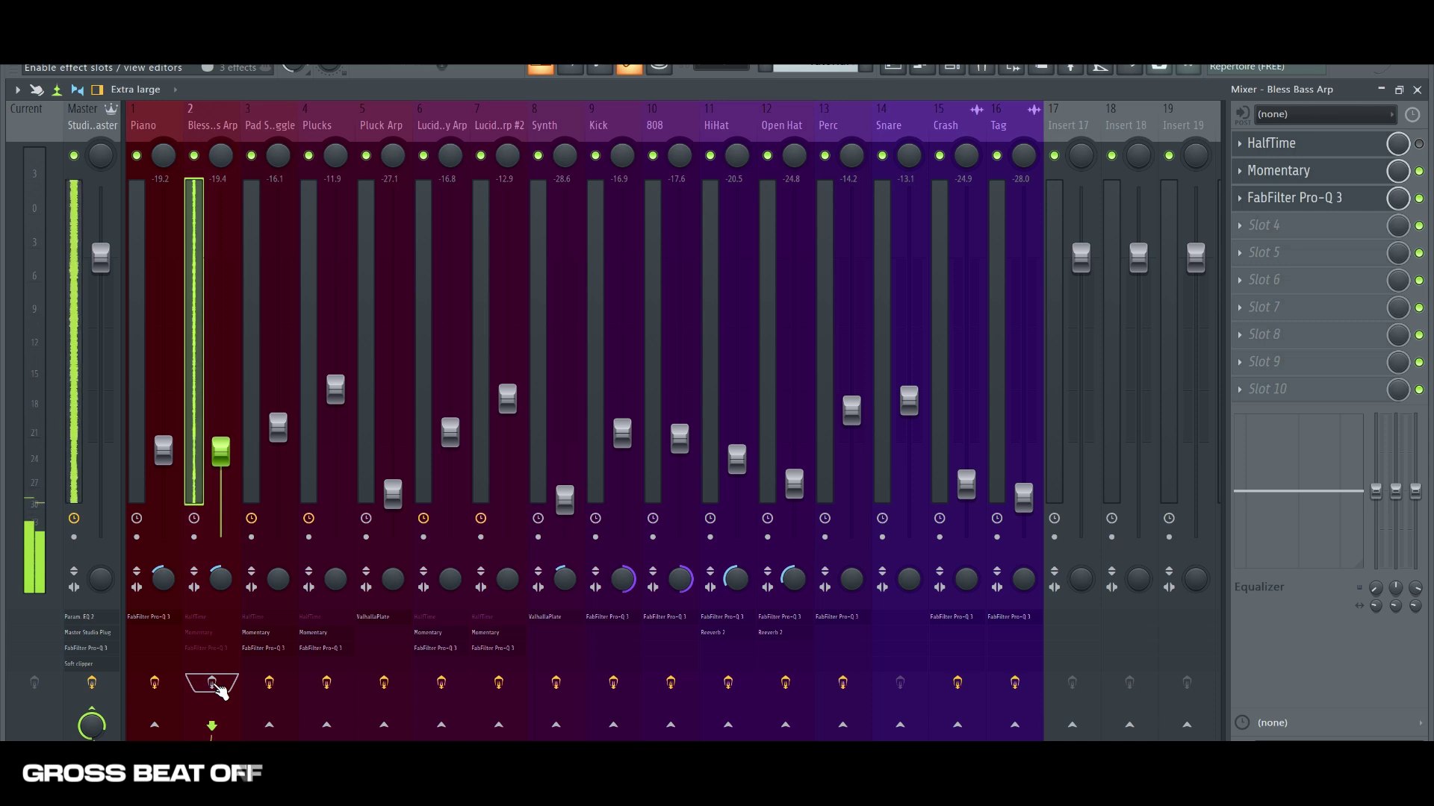
Check Pad Struggle's Momentary effect, disable Momentary on the Plucks track, and return to the channel list
{"action": "left_click", "coordinate": [954, 69]}
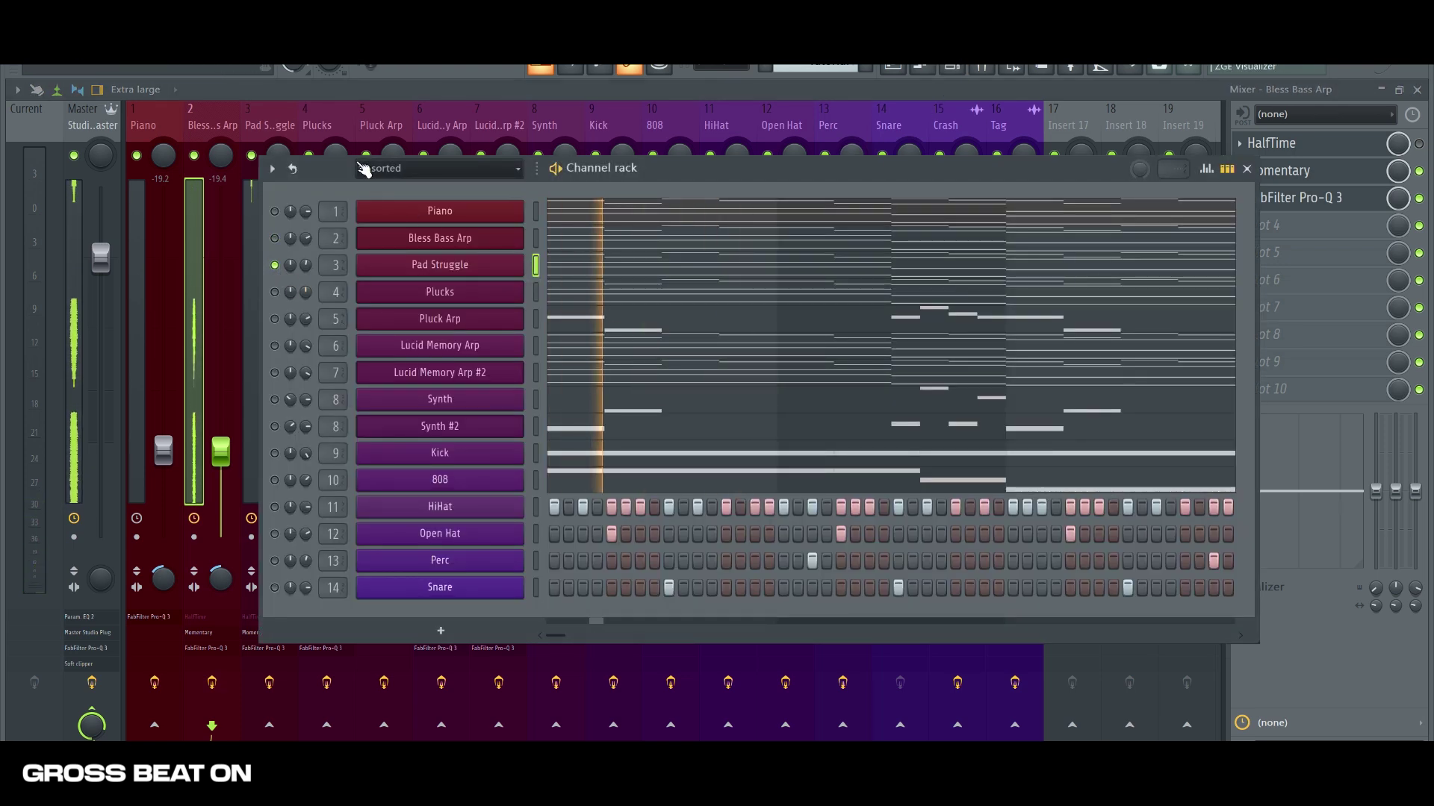
{"action": "left_click", "coordinate": [270, 123]}
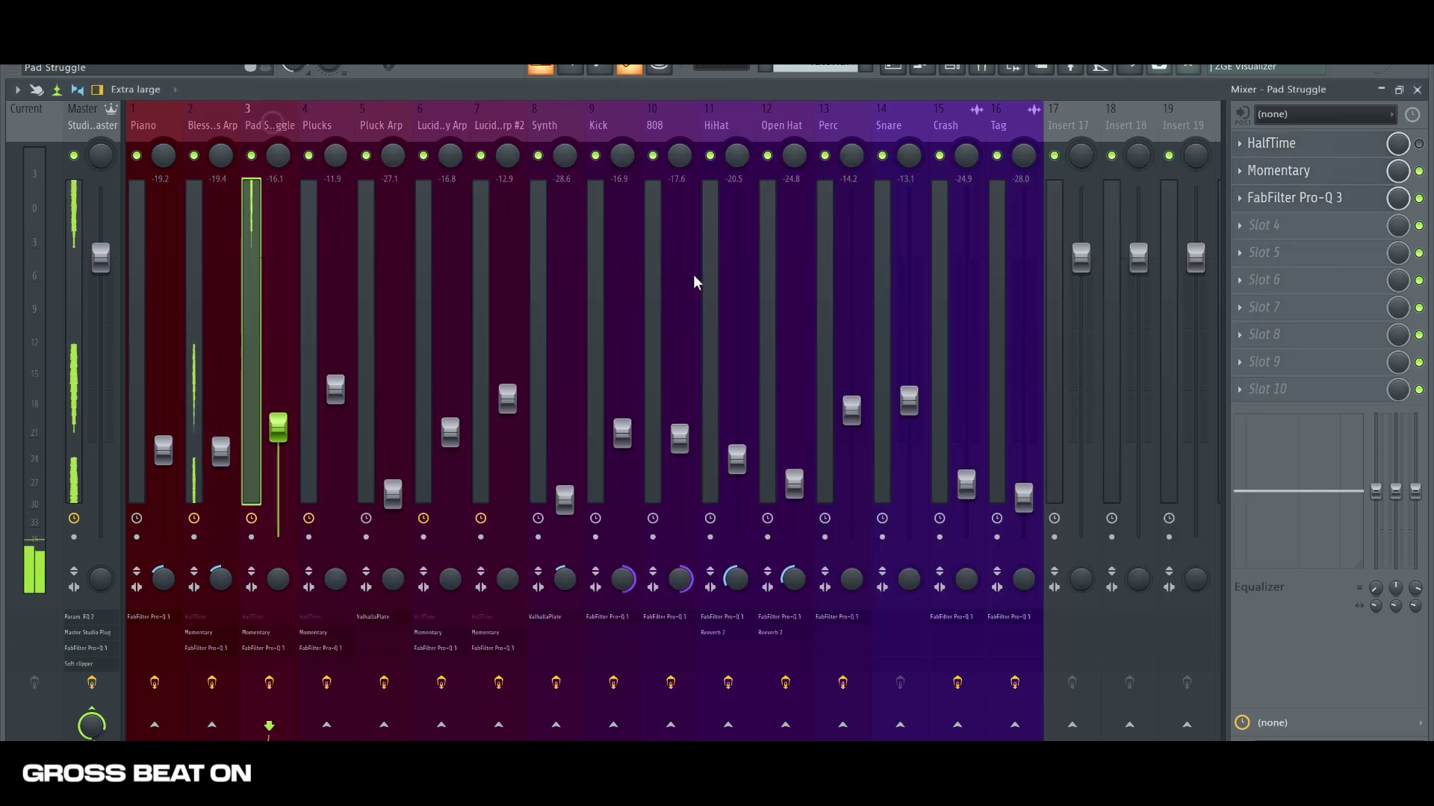
{"action": "left_click", "coordinate": [1324, 179]}
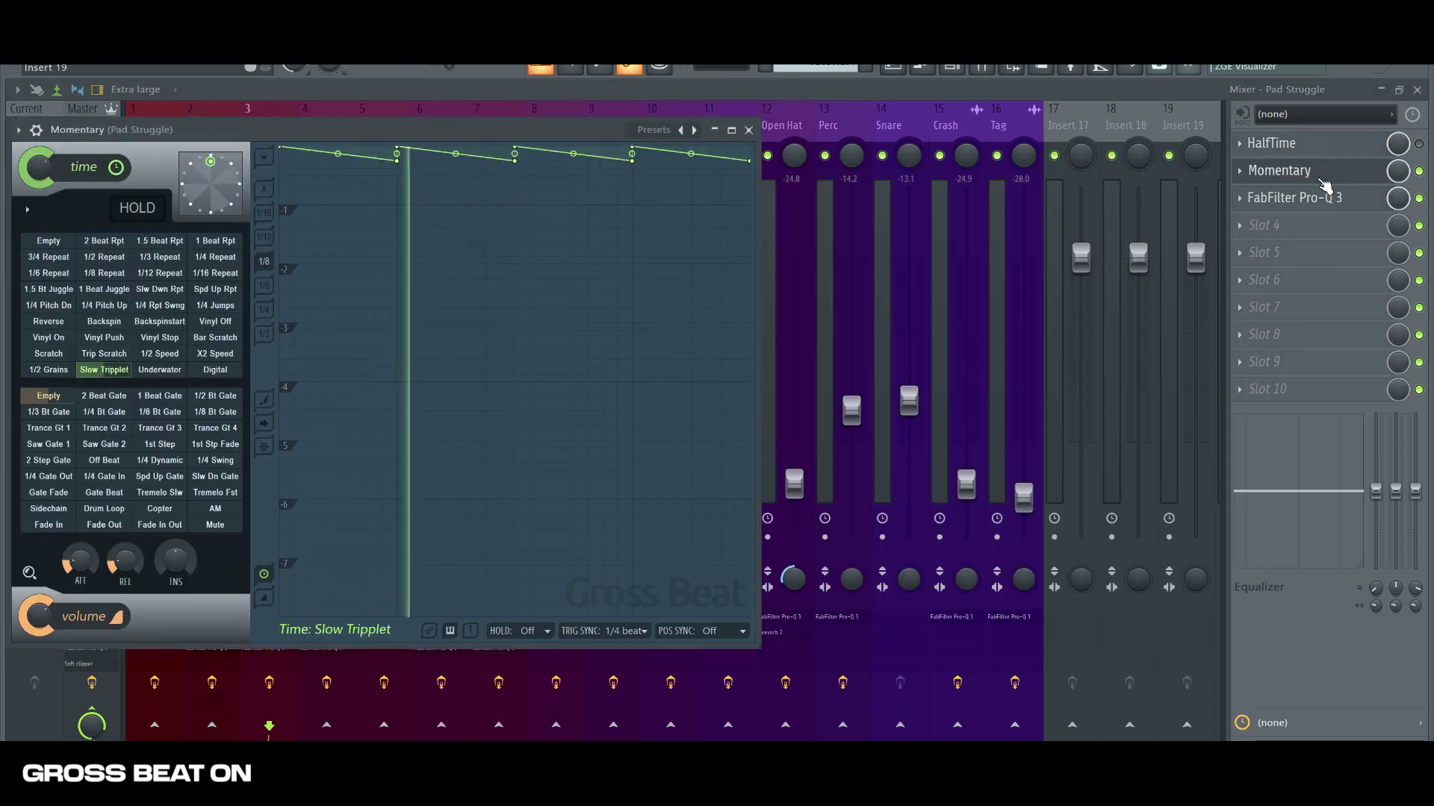
{"action": "left_click", "coordinate": [1323, 179]}
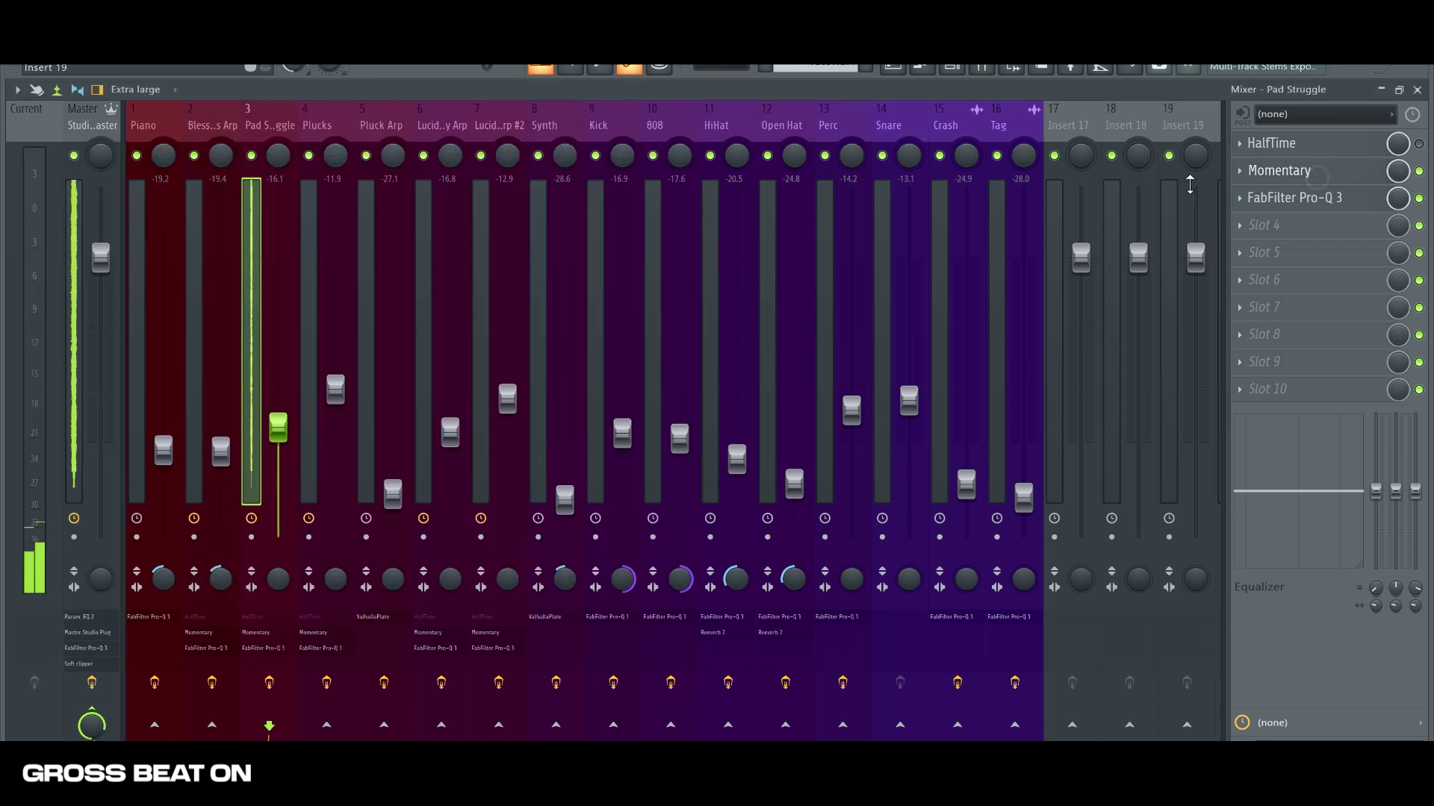
{"action": "key", "text": "Right"}
{"action": "left_click", "coordinate": [1419, 171]}
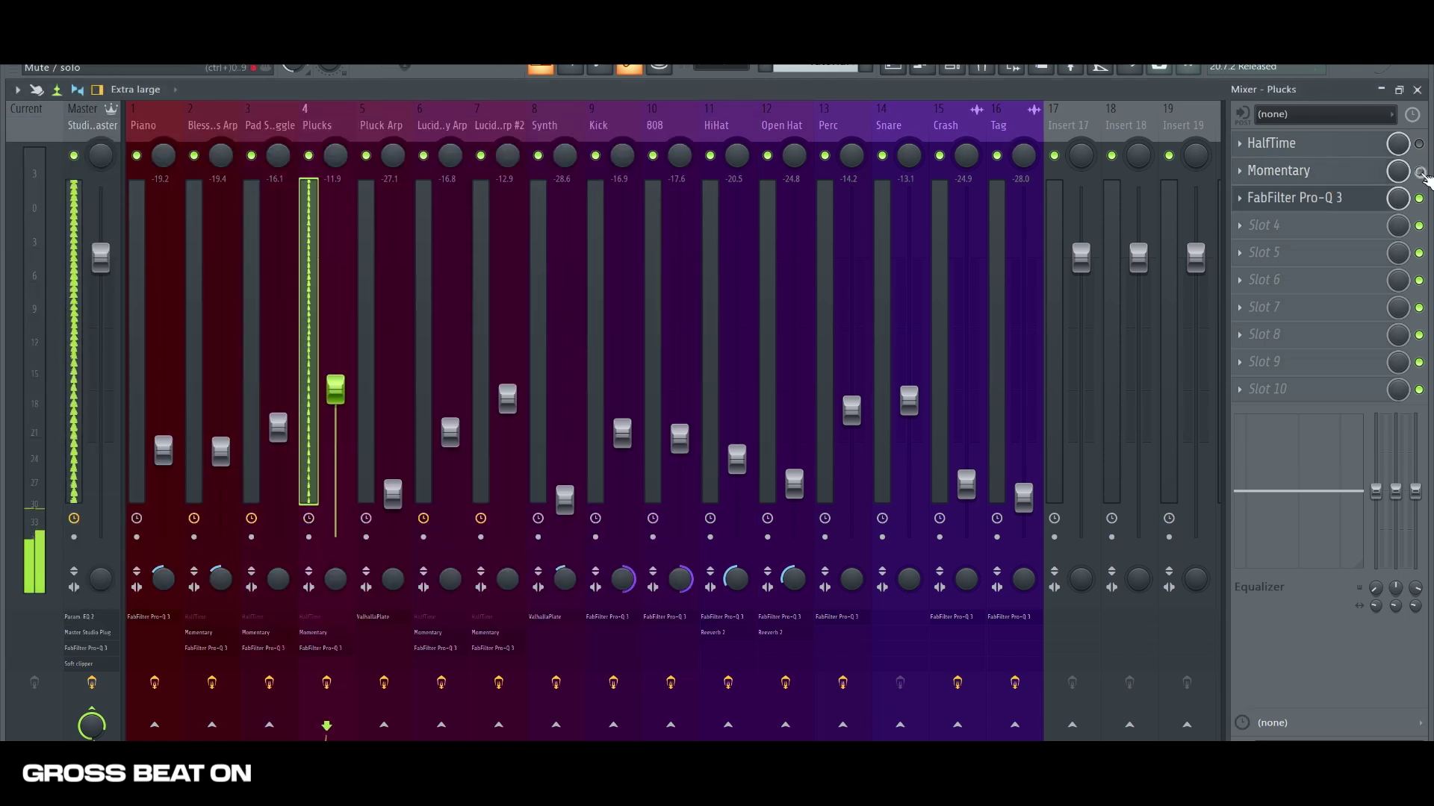
{"action": "left_click", "coordinate": [964, 74]}
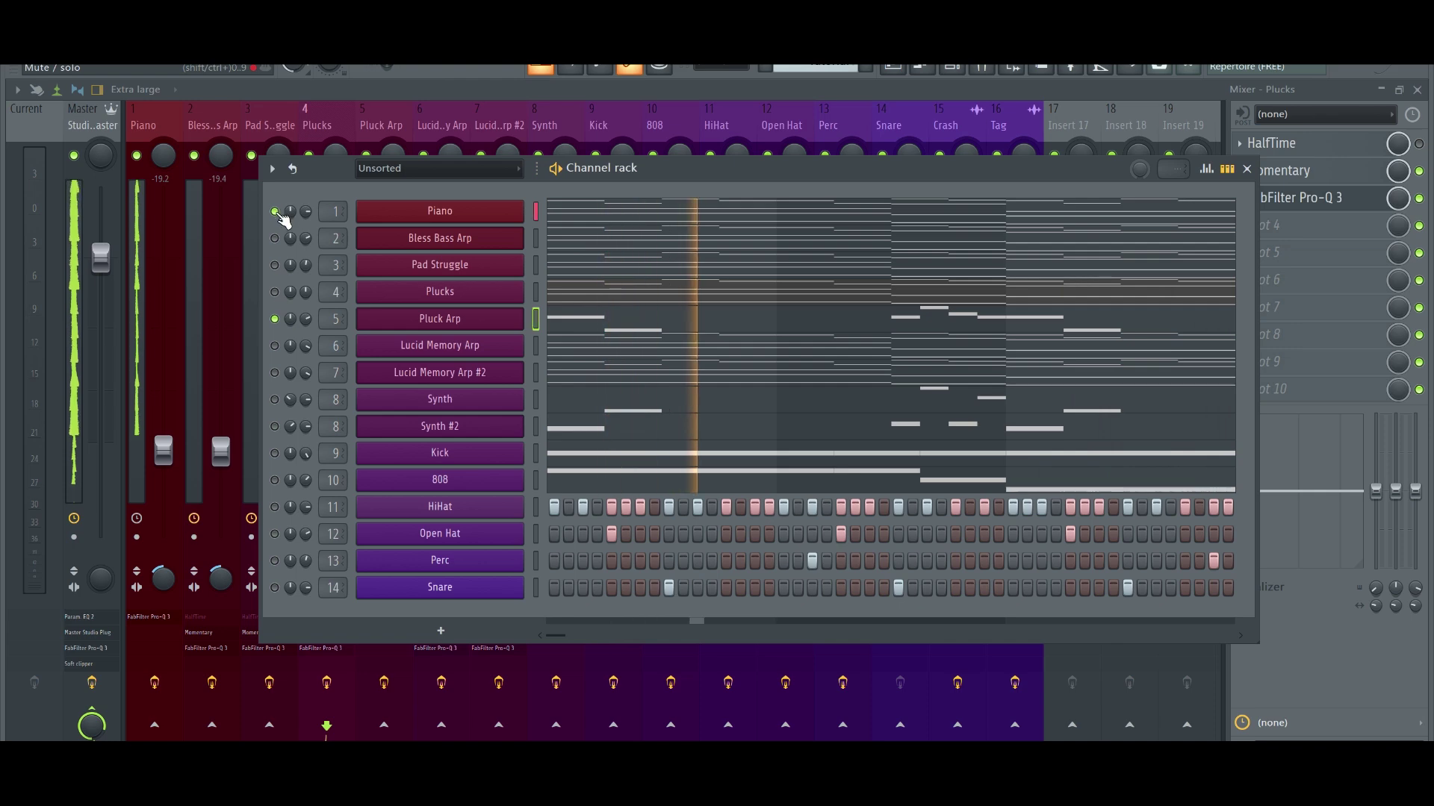
Toggle Bless Bass Arp and Pad Struggle, solo Lucid Memory Arp and open its Omnisphere synth
{"action": "left_click", "coordinate": [274, 238]}
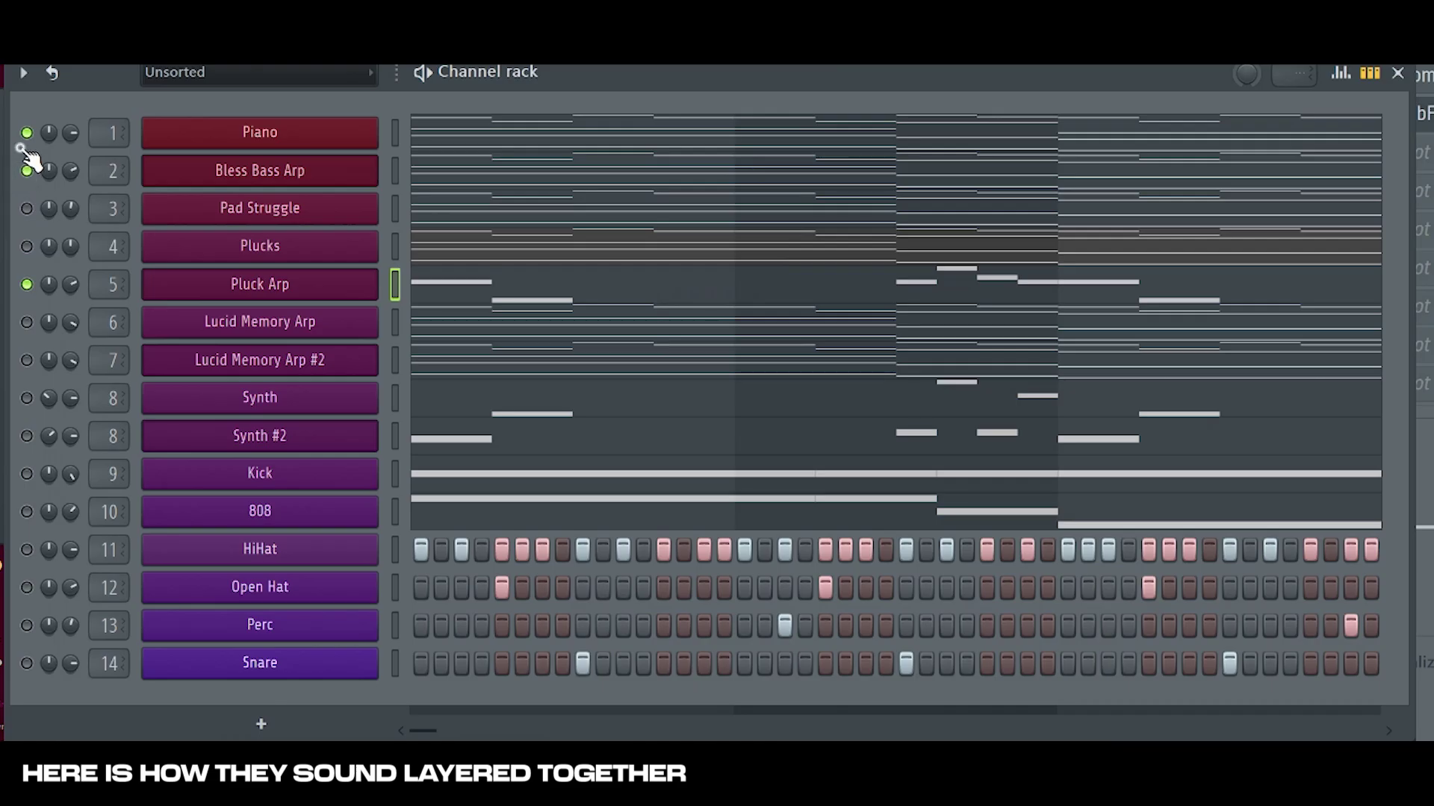
{"action": "left_click", "coordinate": [27, 208]}
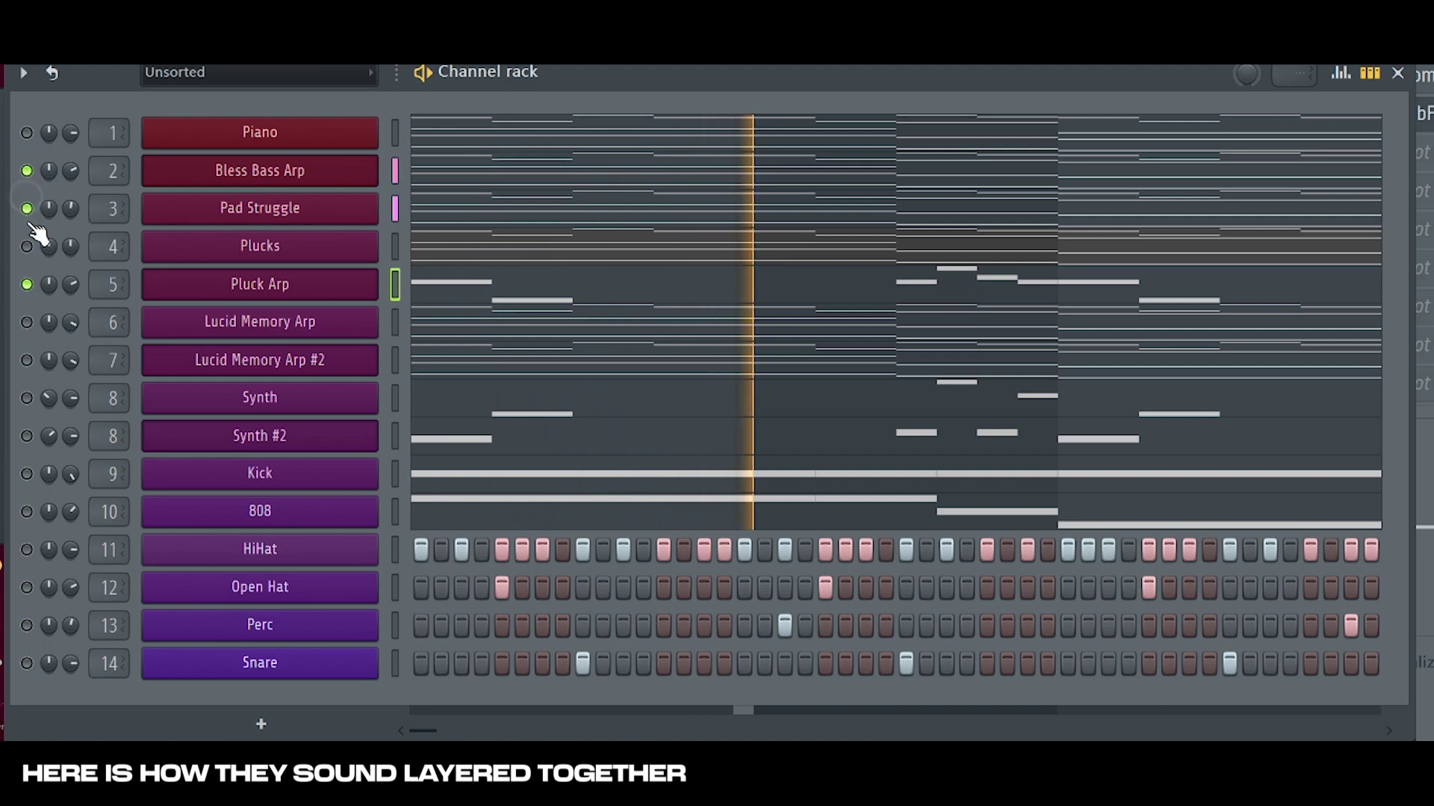
{"action": "left_click", "coordinate": [28, 171]}
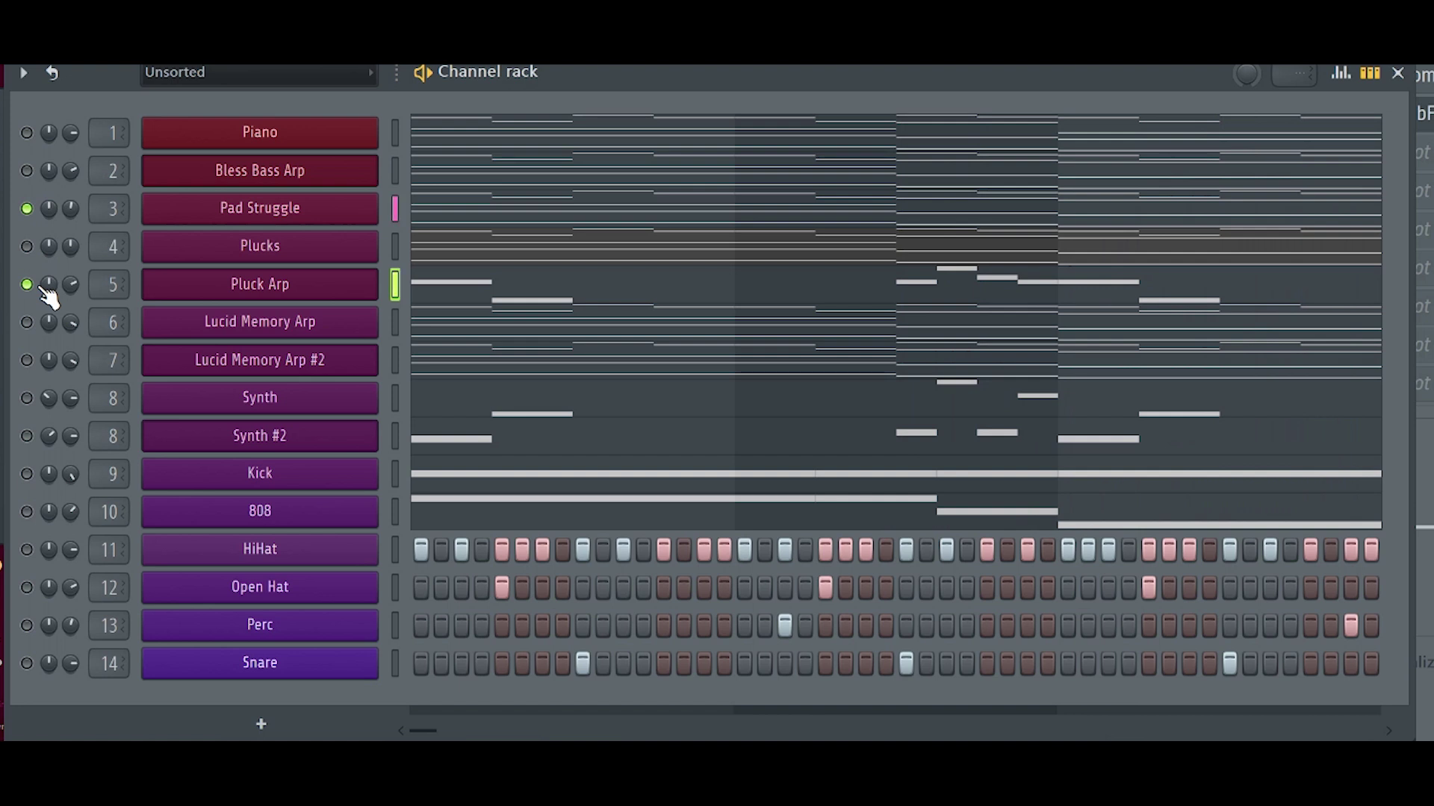
{"action": "left_click", "coordinate": [27, 209]}
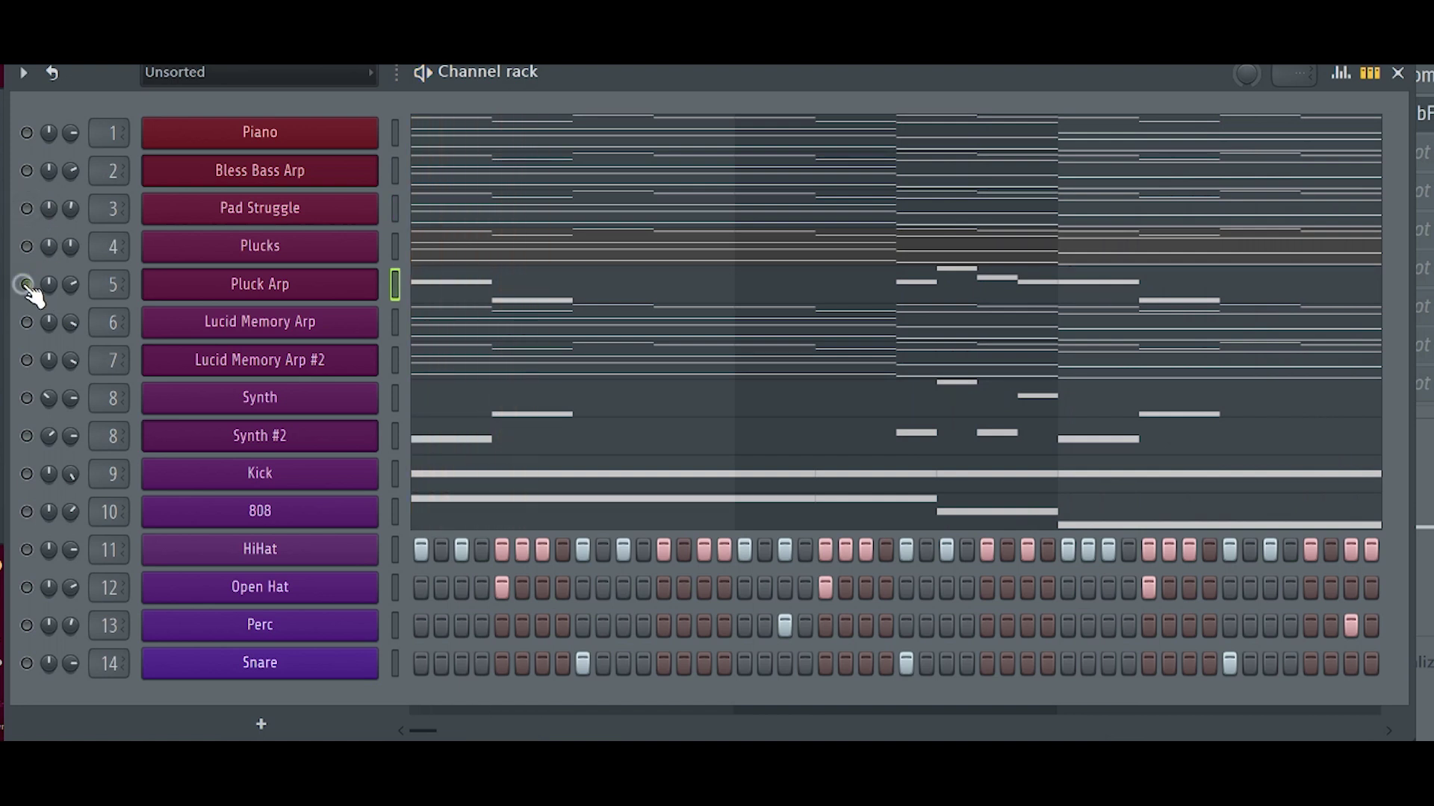
{"action": "left_click", "coordinate": [27, 322]}
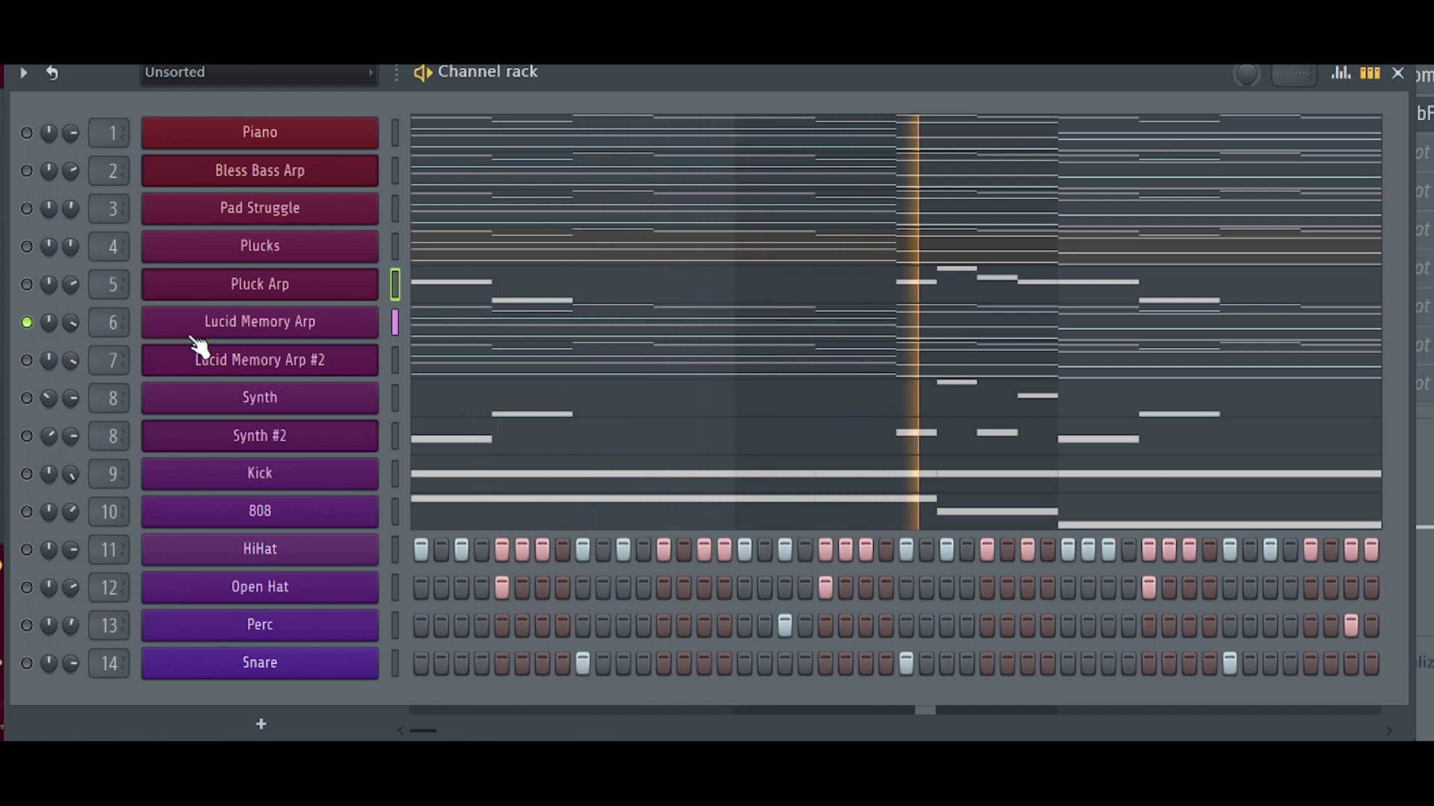
{"action": "left_click", "coordinate": [261, 334]}
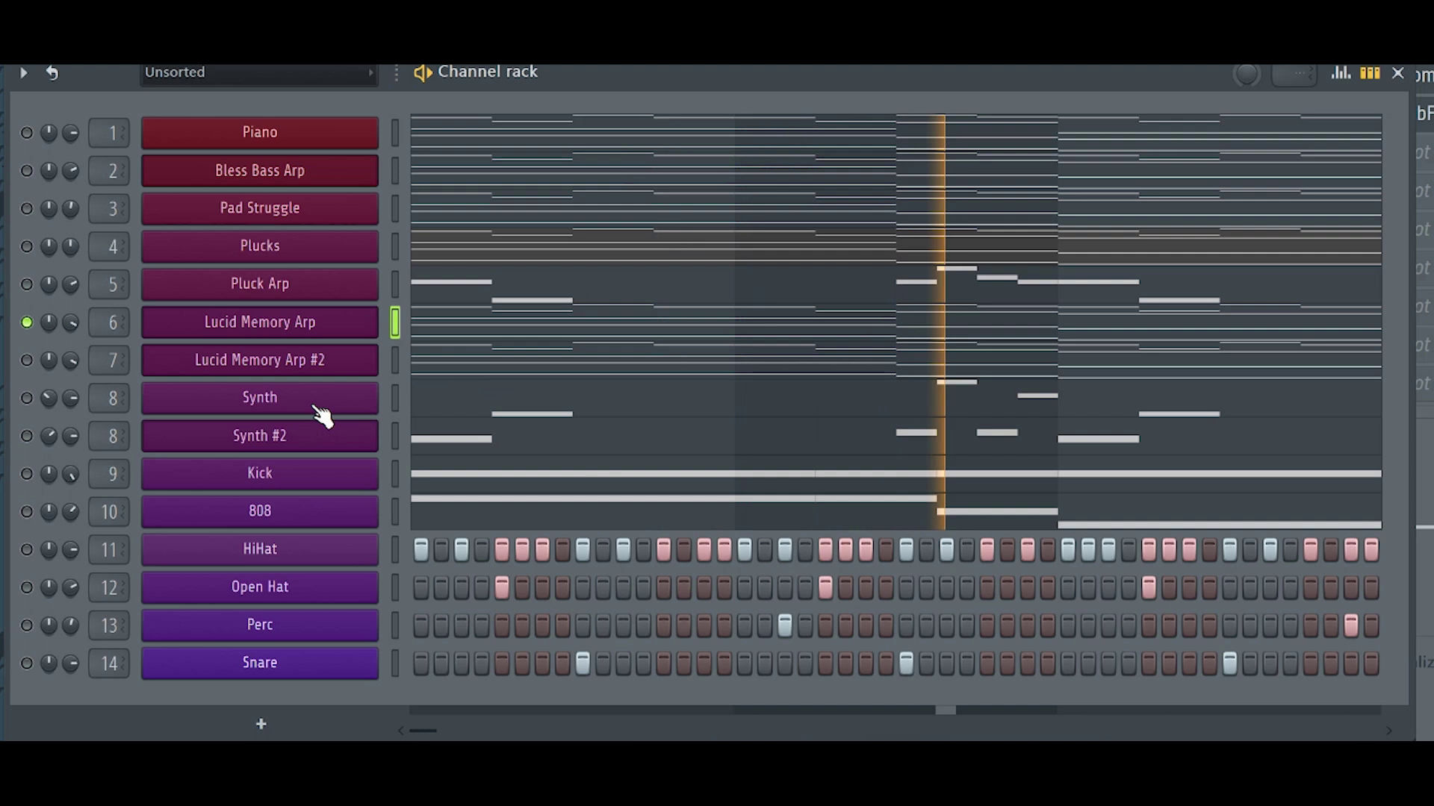
{"action": "key", "text": "space"}
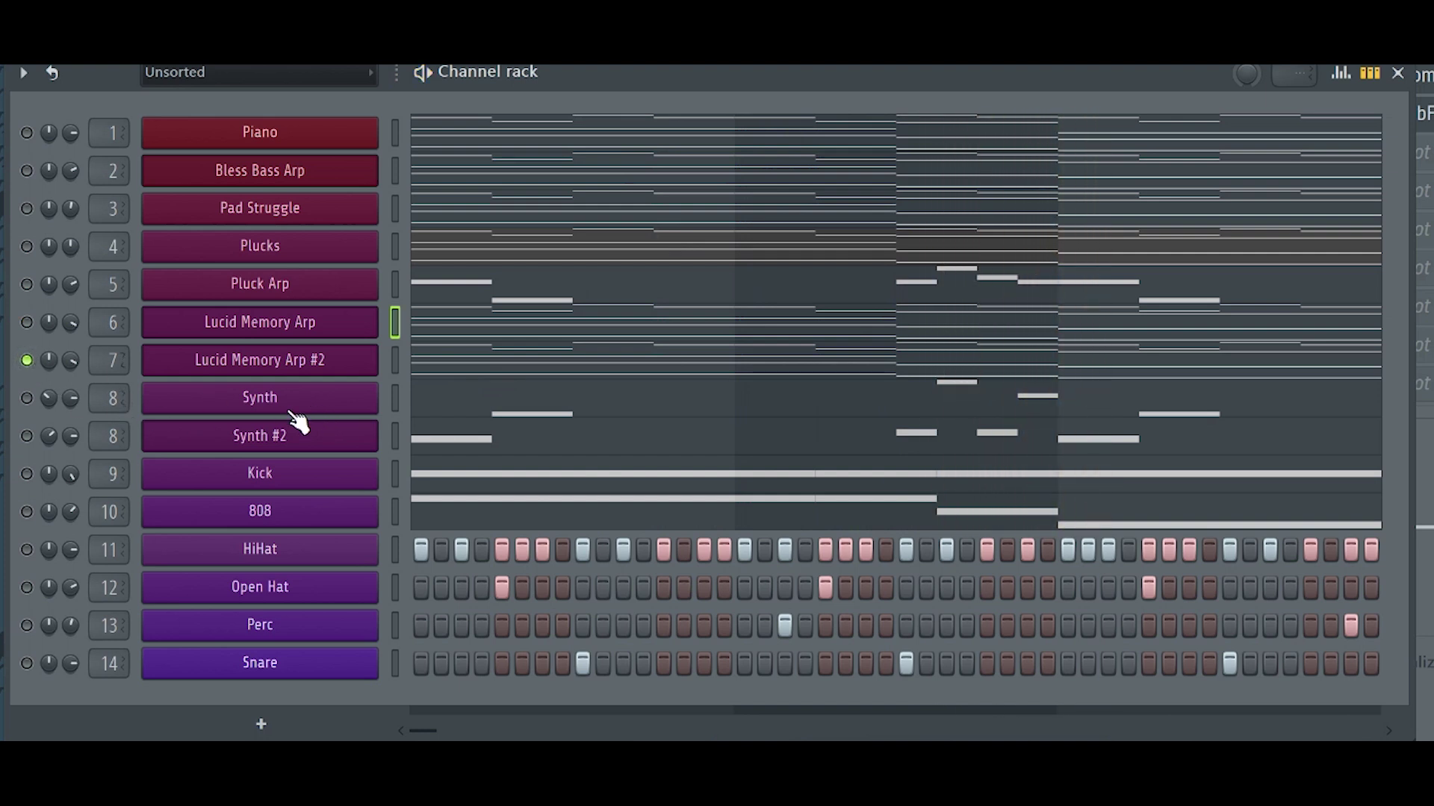
{"action": "key", "text": "space"}
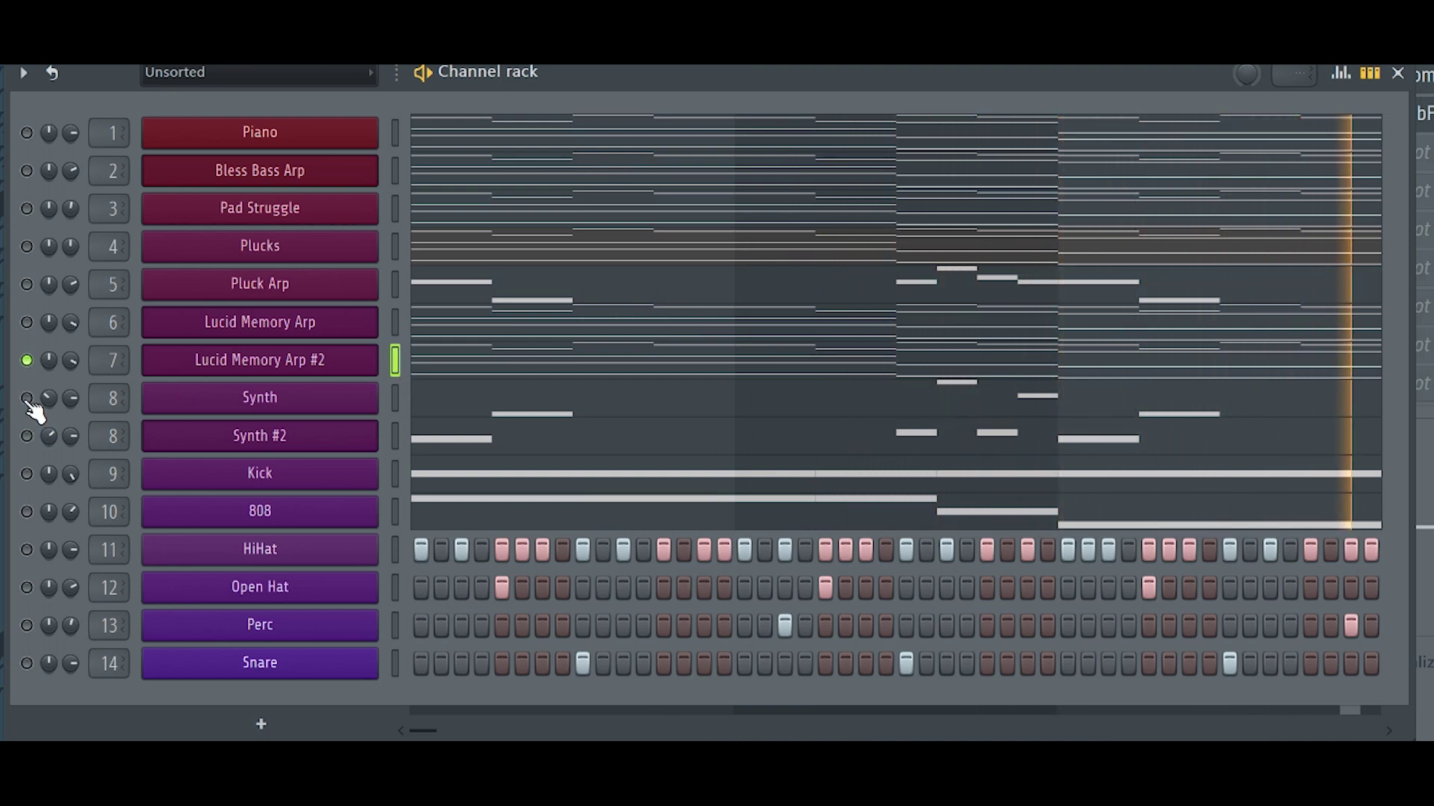
{"action": "key", "text": "space"}
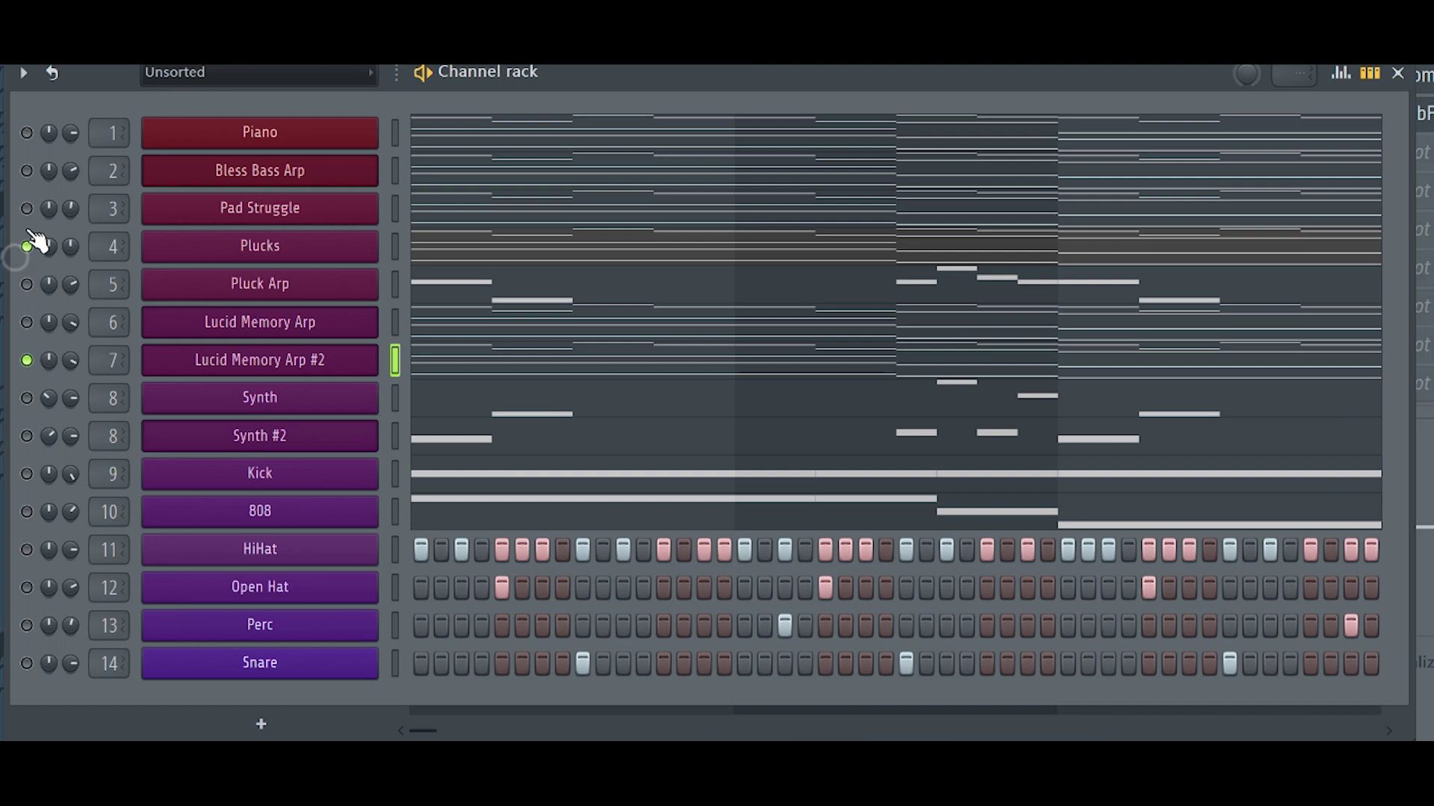
Solo Synth together with Synth #2 as the left and right ear parts, then open Synth's ValhallaPlate reverb
{"action": "left_click", "coordinate": [28, 213], "text": "ctrl"}
{"action": "key", "text": "space"}
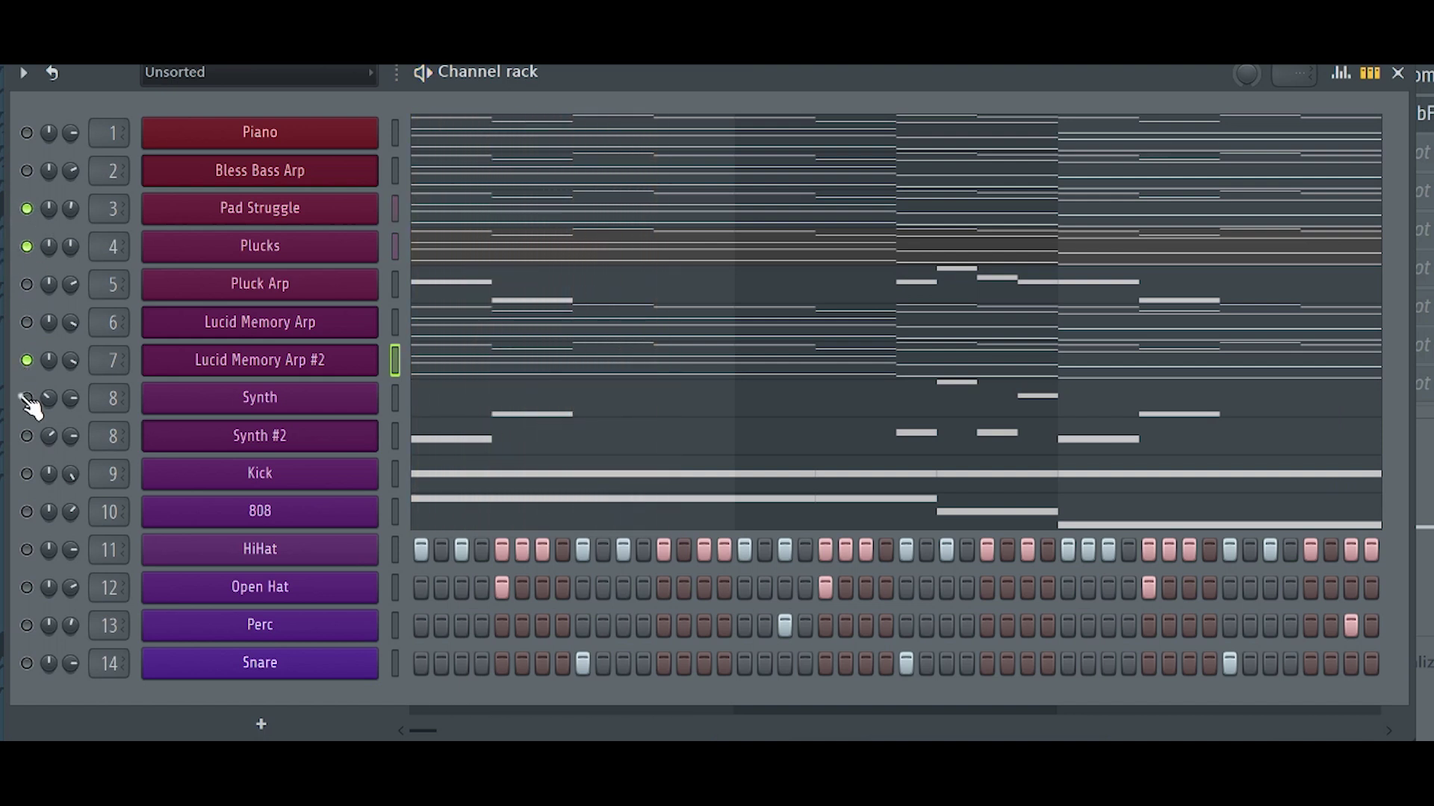
{"action": "right_click", "coordinate": [28, 398]}
{"action": "key", "text": "space"}
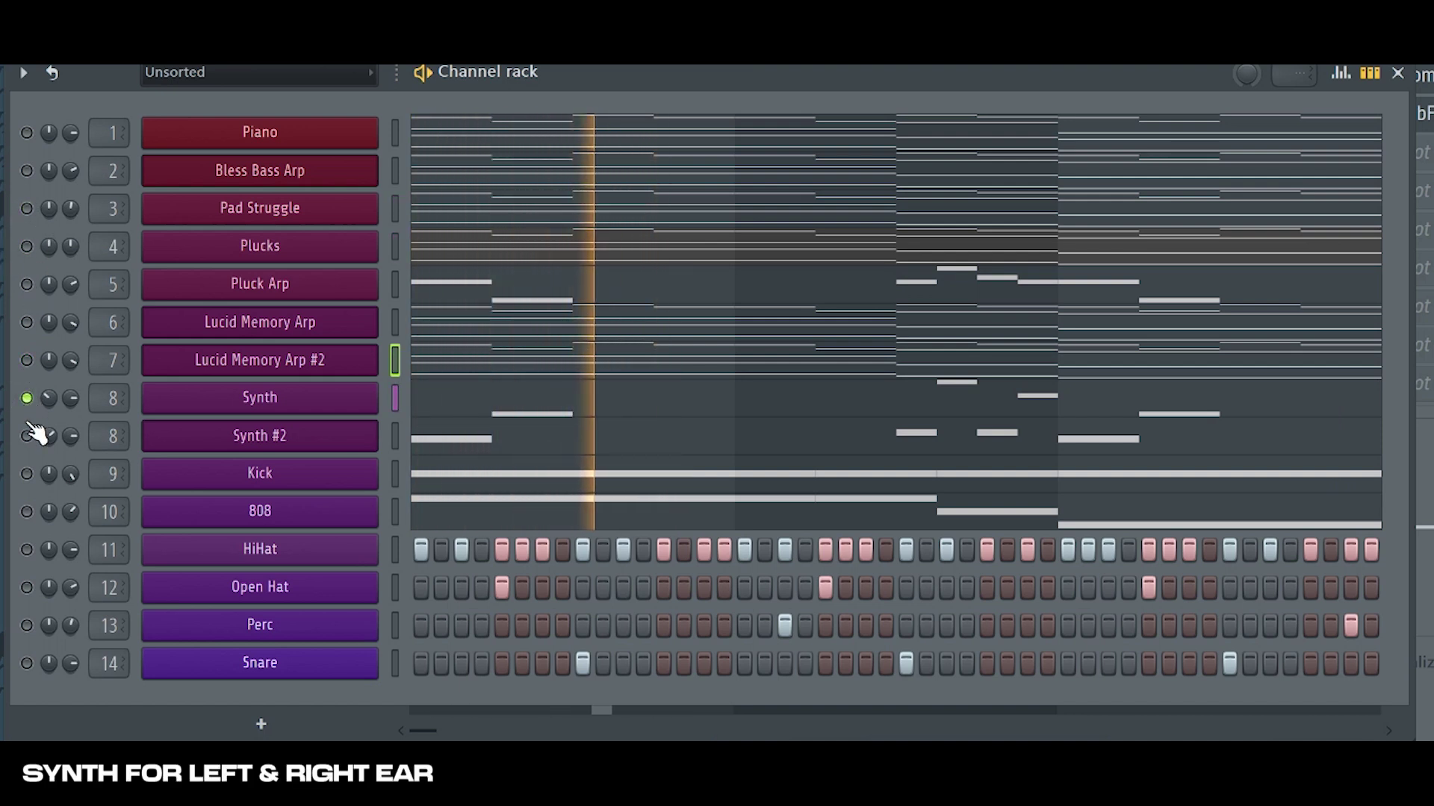
{"action": "left_click", "coordinate": [27, 434], "text": "ctrl"}
{"action": "key", "text": "space"}
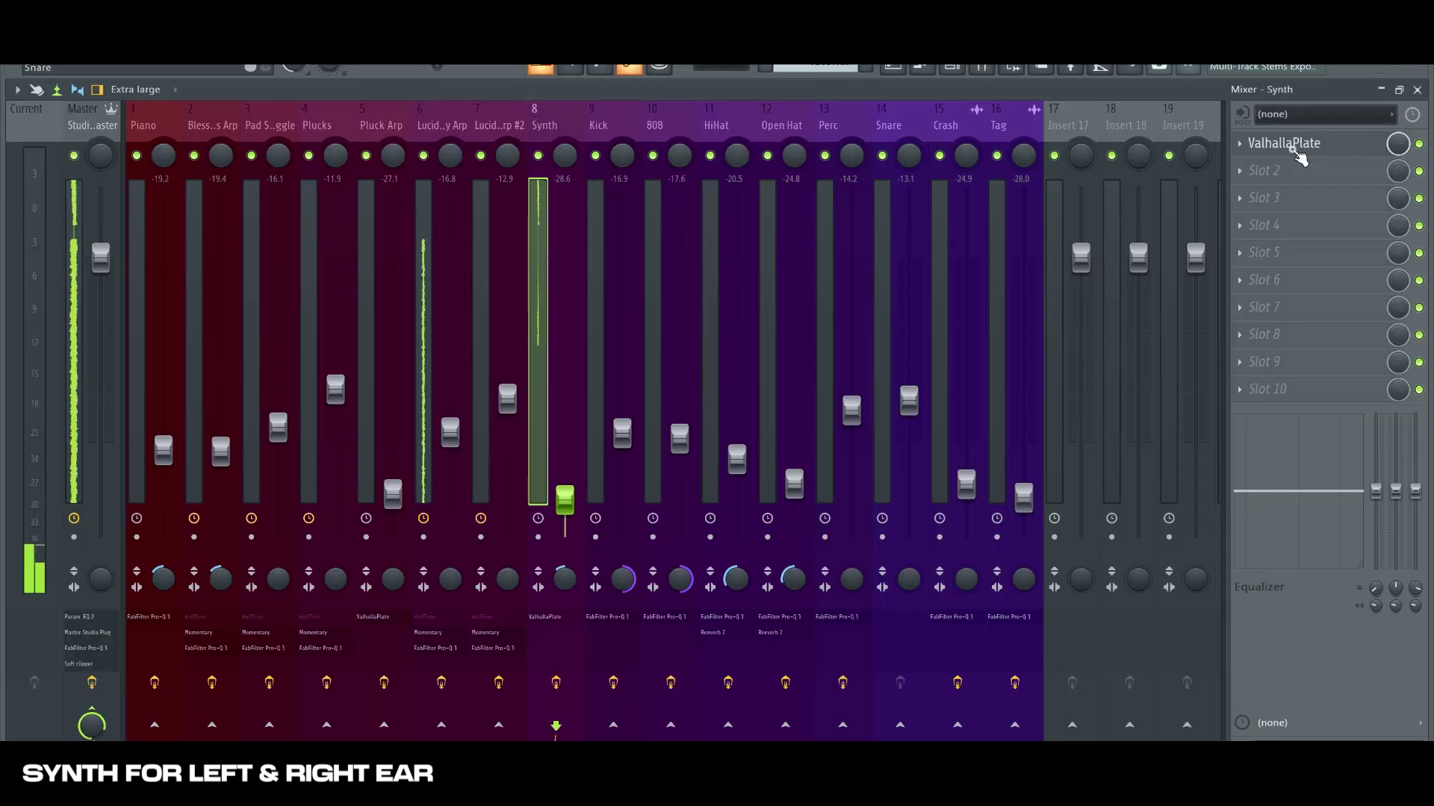
{"action": "left_click", "coordinate": [1296, 149]}
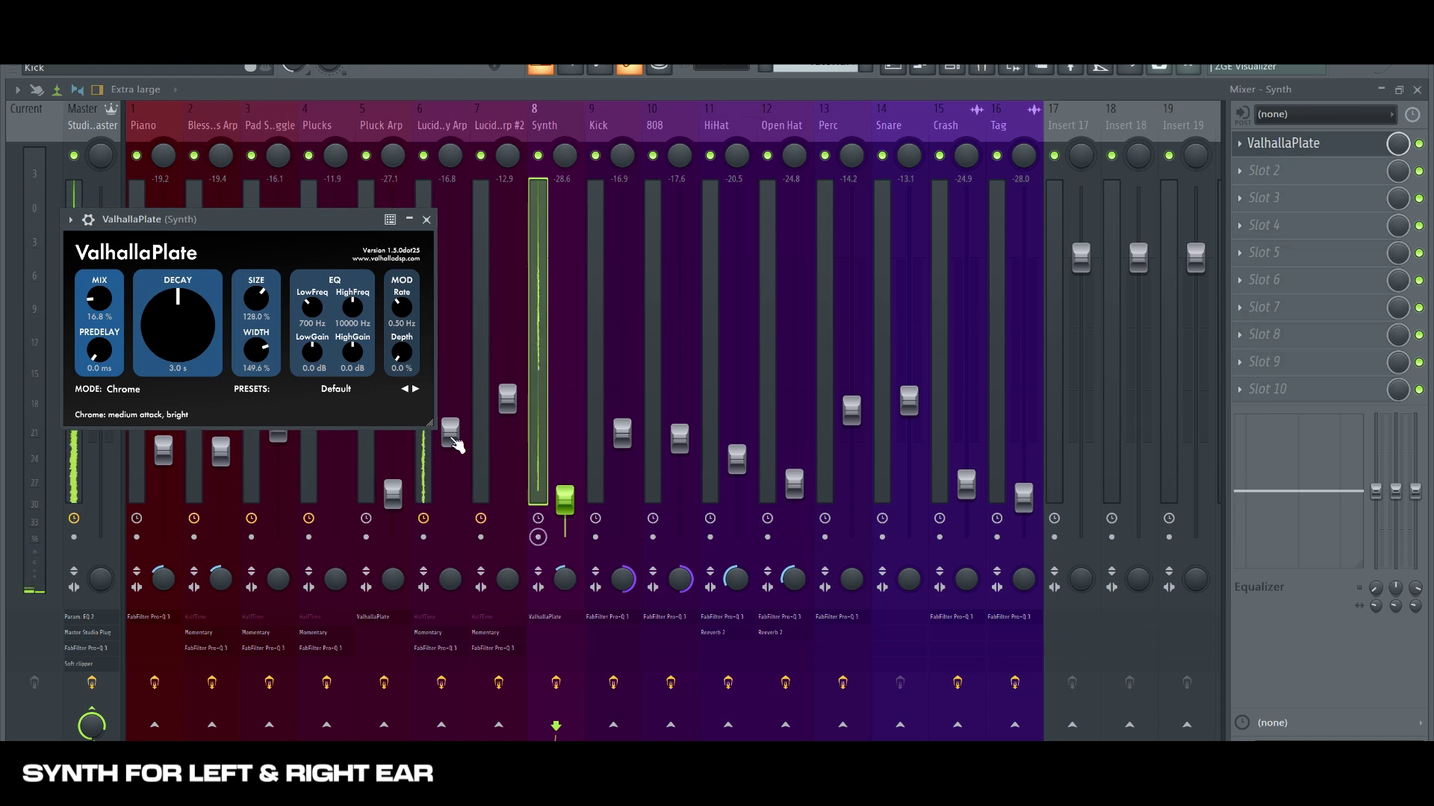
Enlarge the ValhallaPlate window, switch Bless Bass Arp on, and open the Kick's C5 notes in the piano roll
{"action": "left_click_drag", "start_coordinate": [430, 424], "coordinate": [503, 462]}
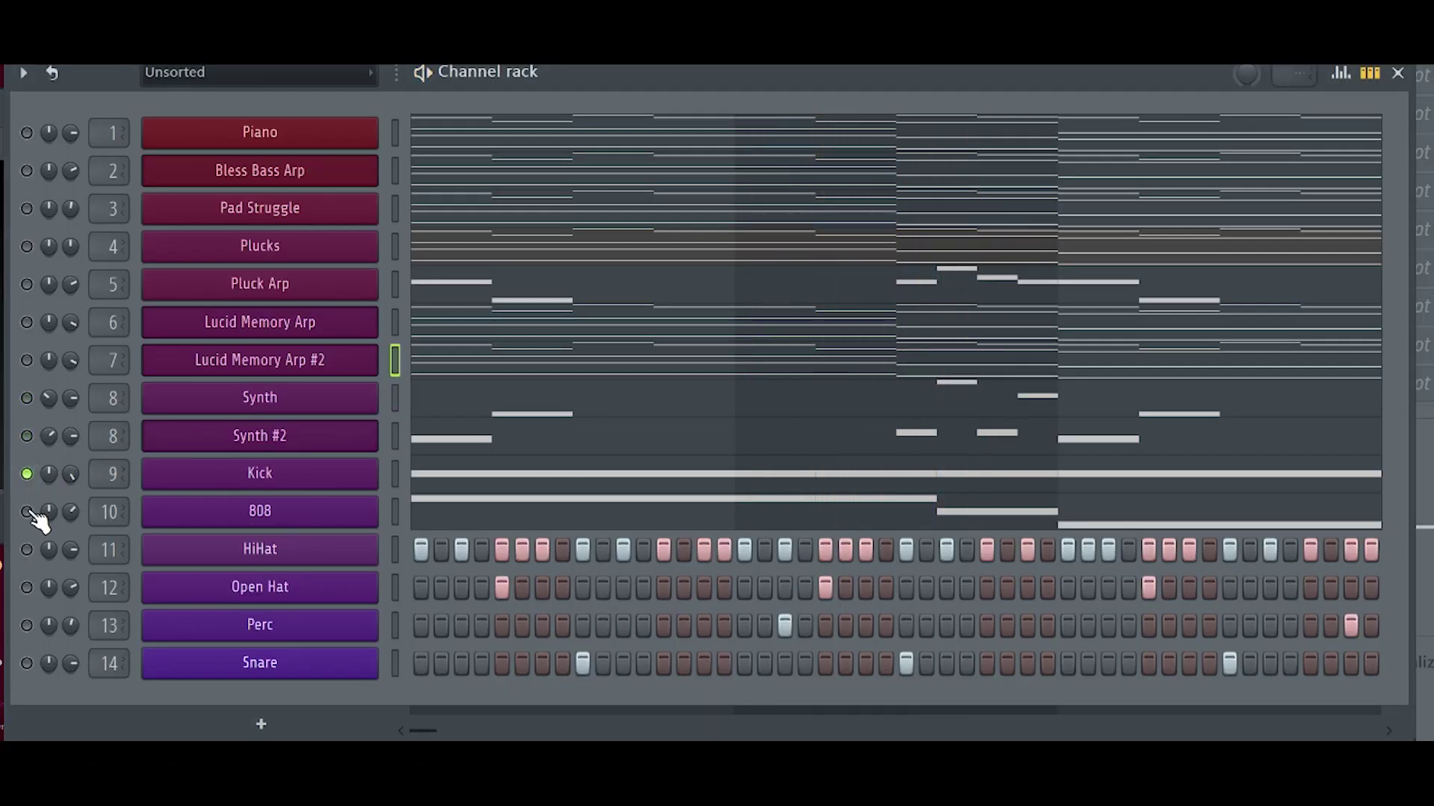
{"action": "left_click", "coordinate": [397, 481]}
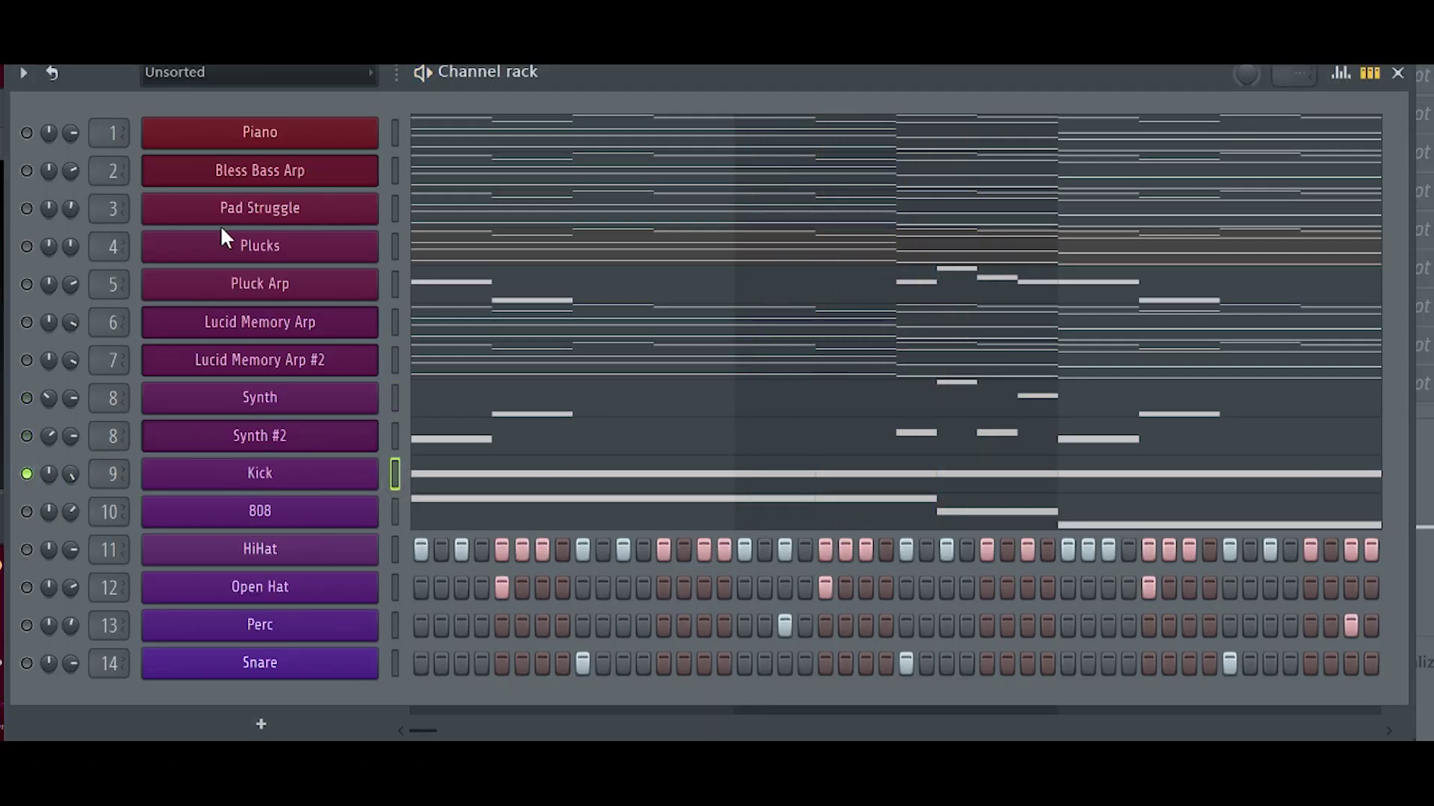
{"action": "left_click", "coordinate": [30, 171]}
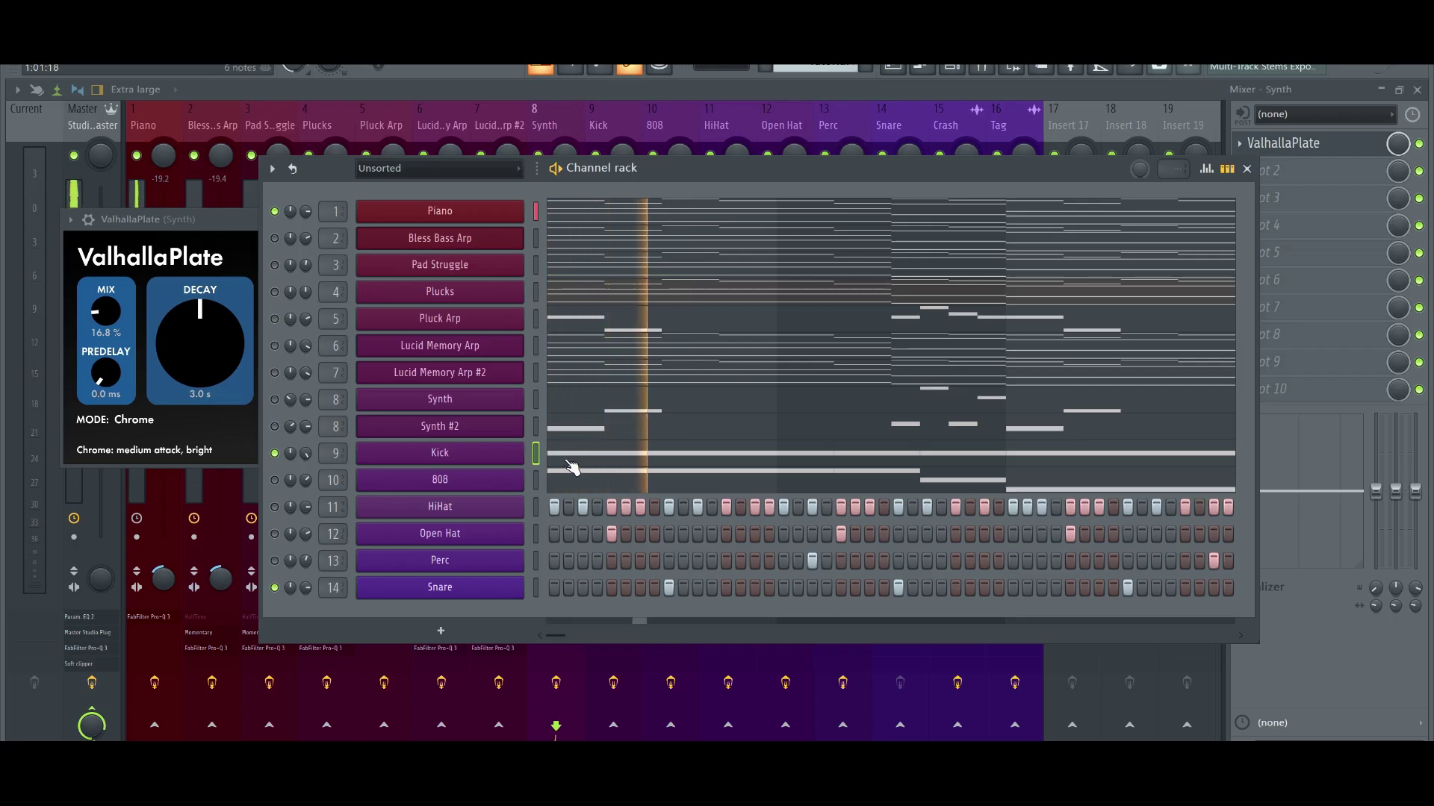
{"action": "left_click", "coordinate": [477, 473]}
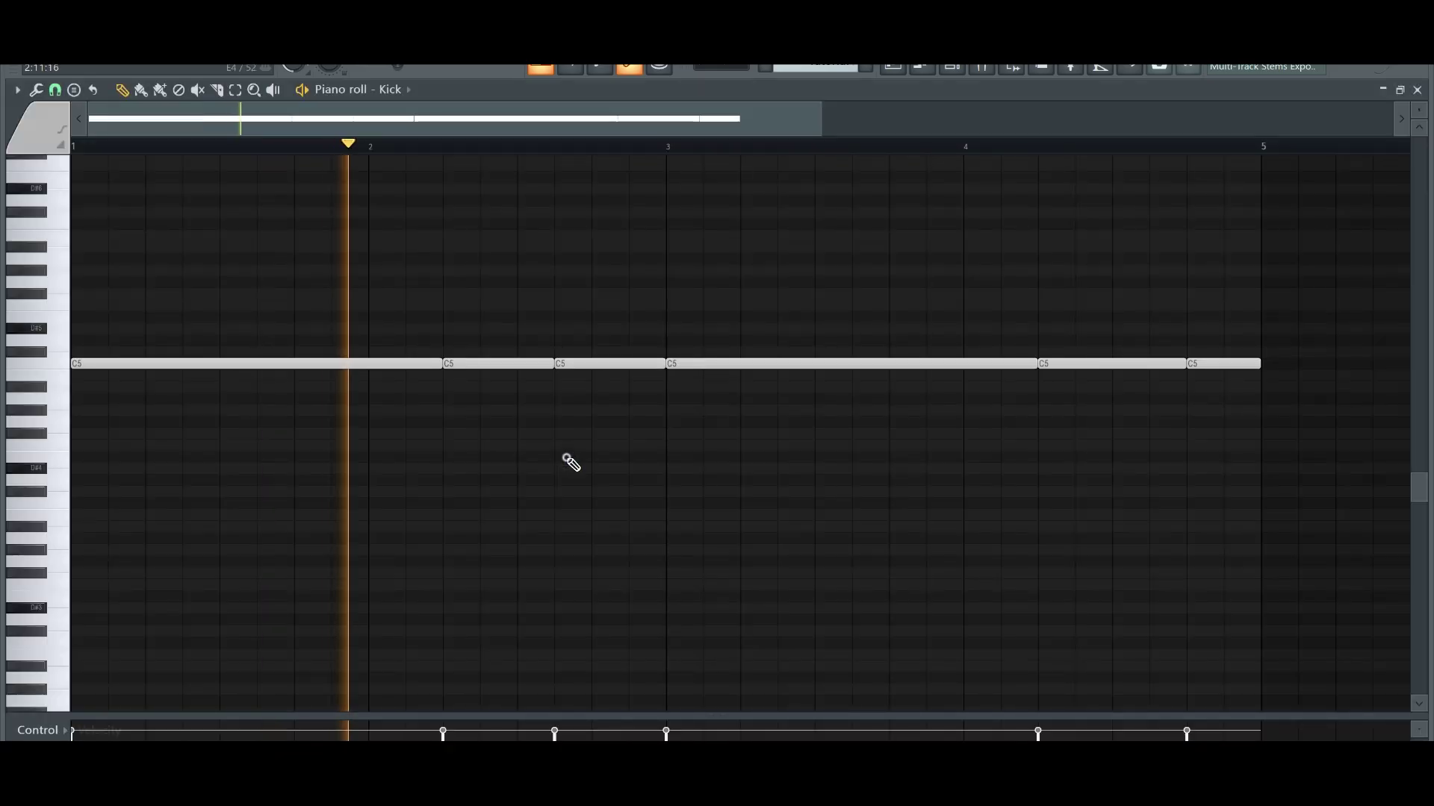
Scroll up in the Kick piano roll and bring the Channel rack back on screen
{"action": "scroll", "coordinate": [570, 463], "scroll_direction": "up", "scroll_amount": 2}
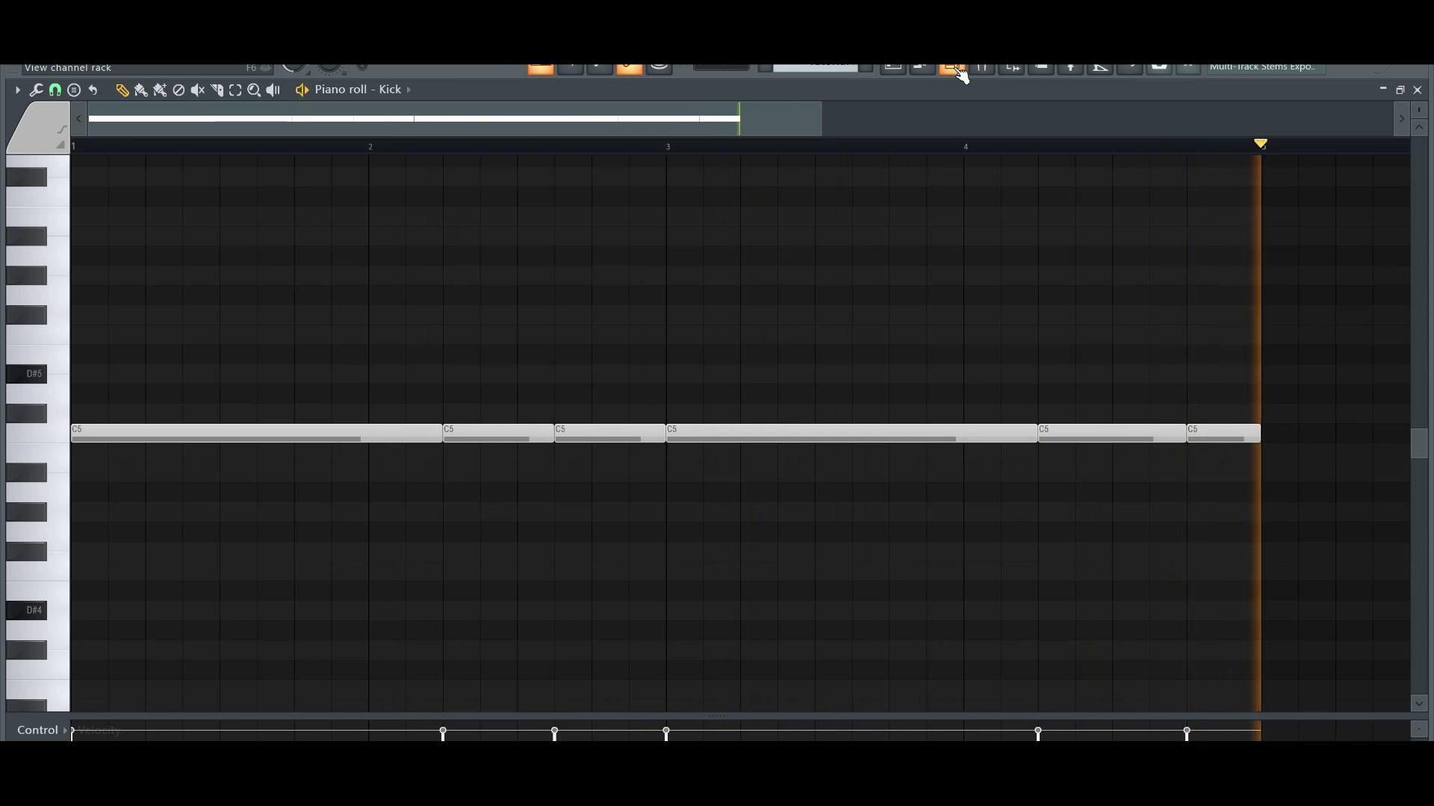
{"action": "left_click", "coordinate": [960, 70]}
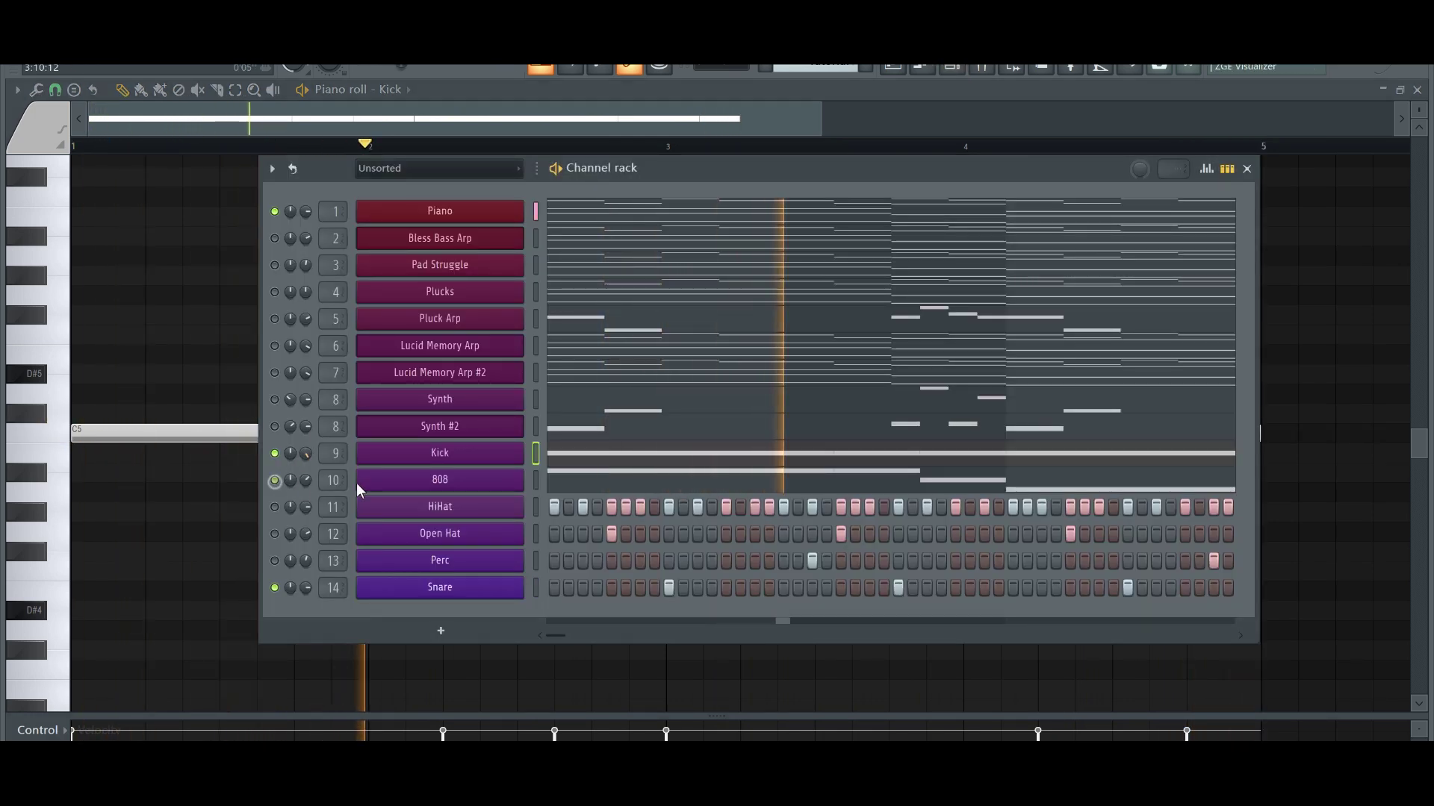
Select the lowest bass notes of the Lucid Memory Arp #2 chords in the piano roll
{"action": "left_click", "coordinate": [567, 379]}
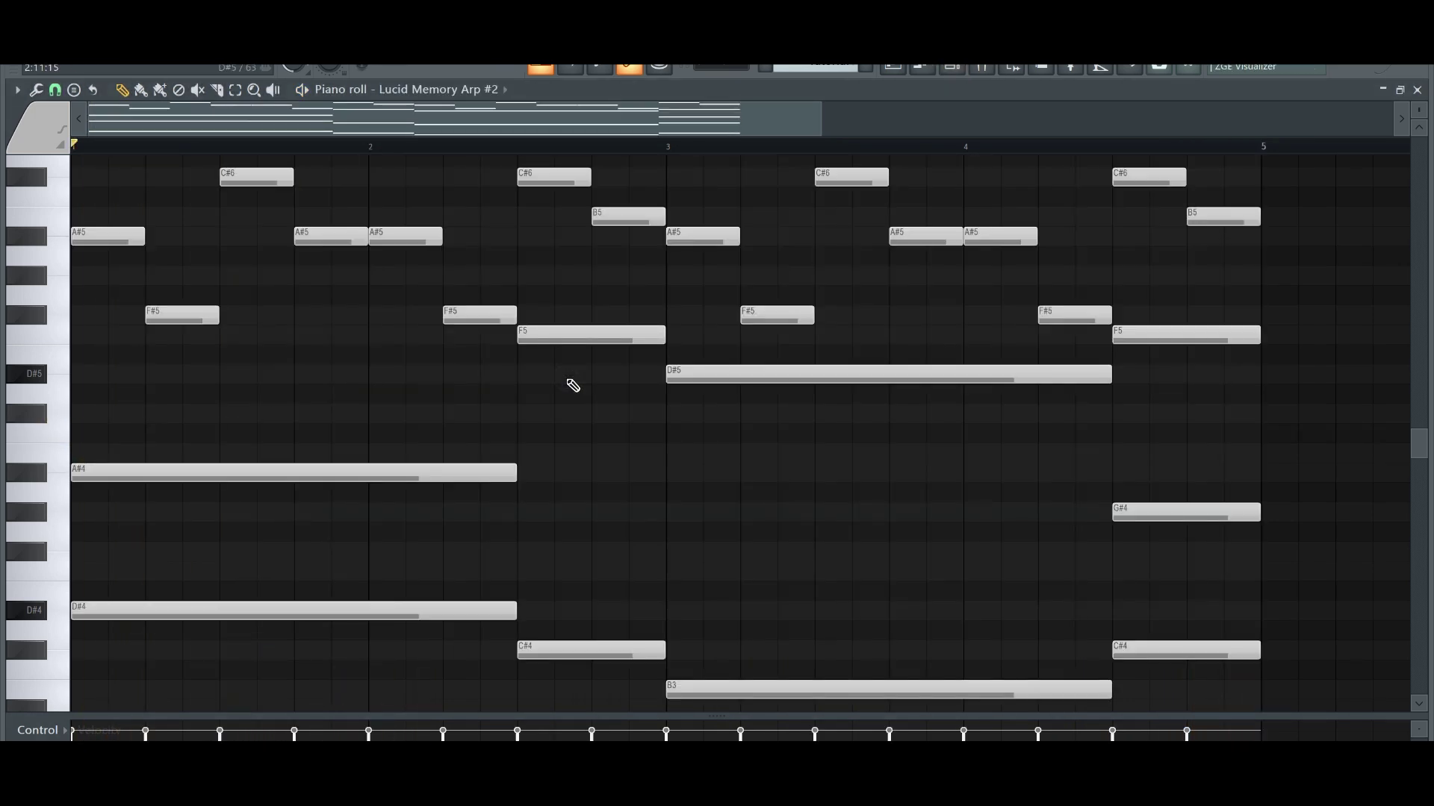
{"action": "left_click_drag", "start_coordinate": [29, 591], "coordinate": [79, 683]}
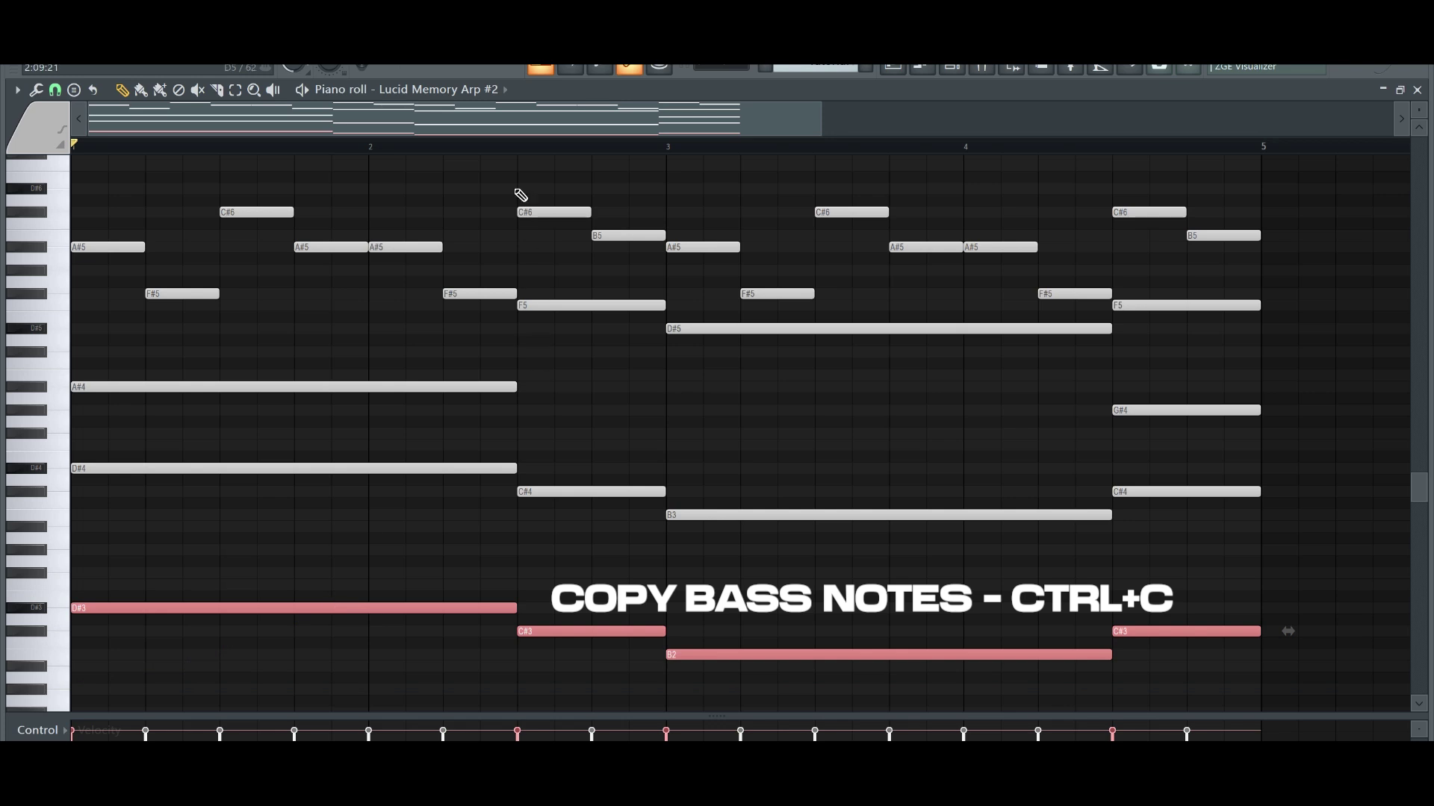
Paste the bass notes into the 808 channel, raise them two octaves, and play them back
{"action": "left_click", "coordinate": [504, 90]}
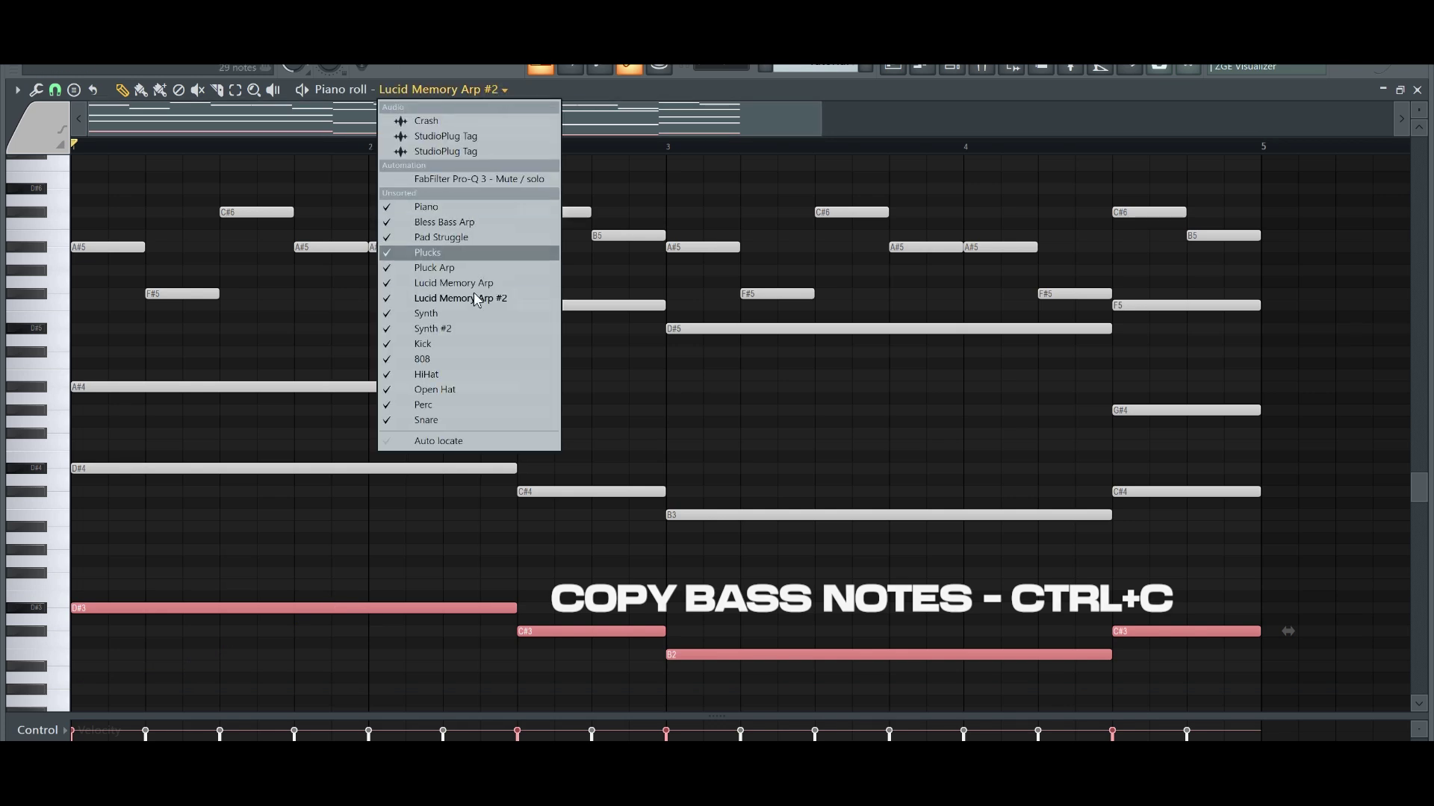
{"action": "left_click", "coordinate": [469, 359]}
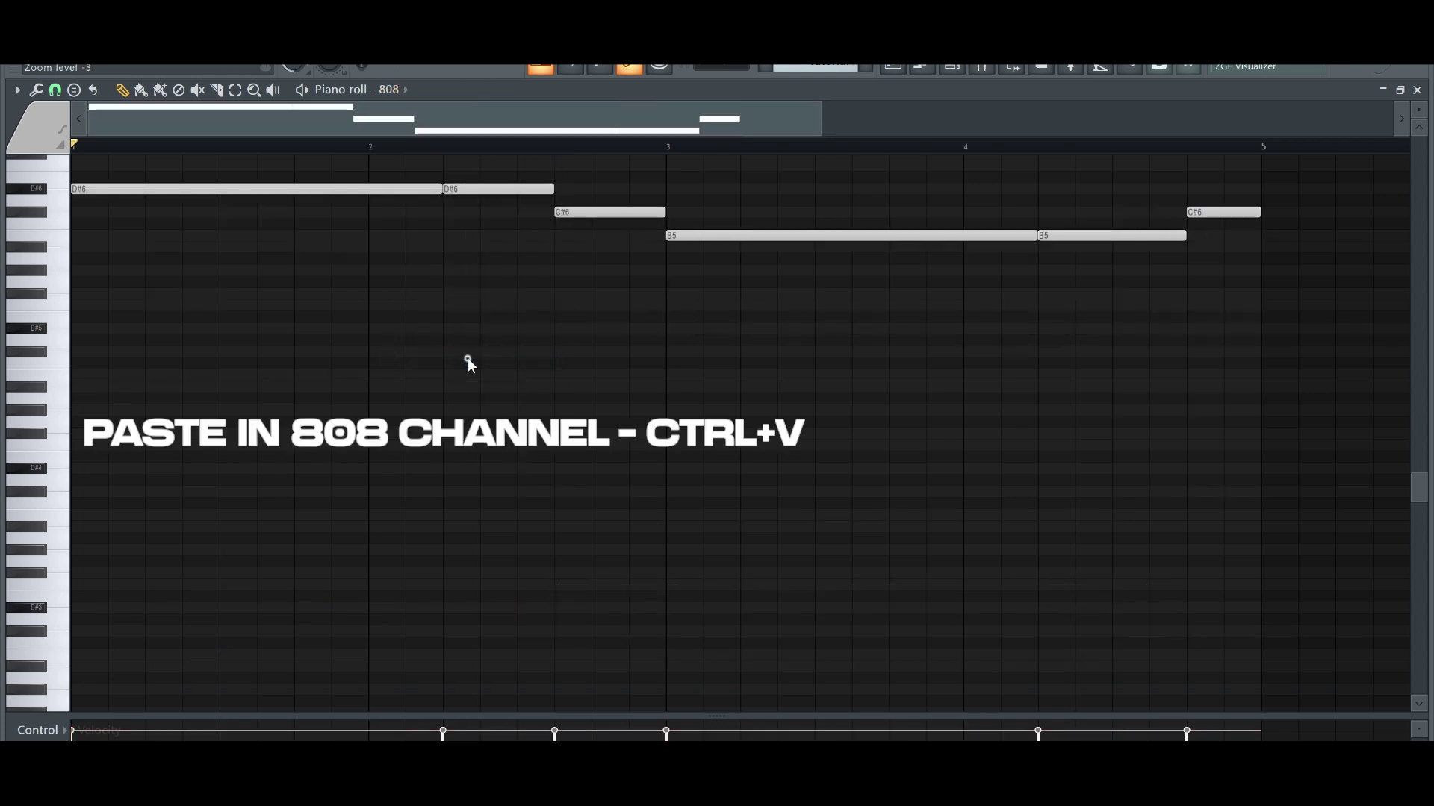
{"action": "key", "text": "ctrl+v"}
{"action": "key", "text": "ctrl+Up"}
{"action": "key", "text": "ctrl+Up"}
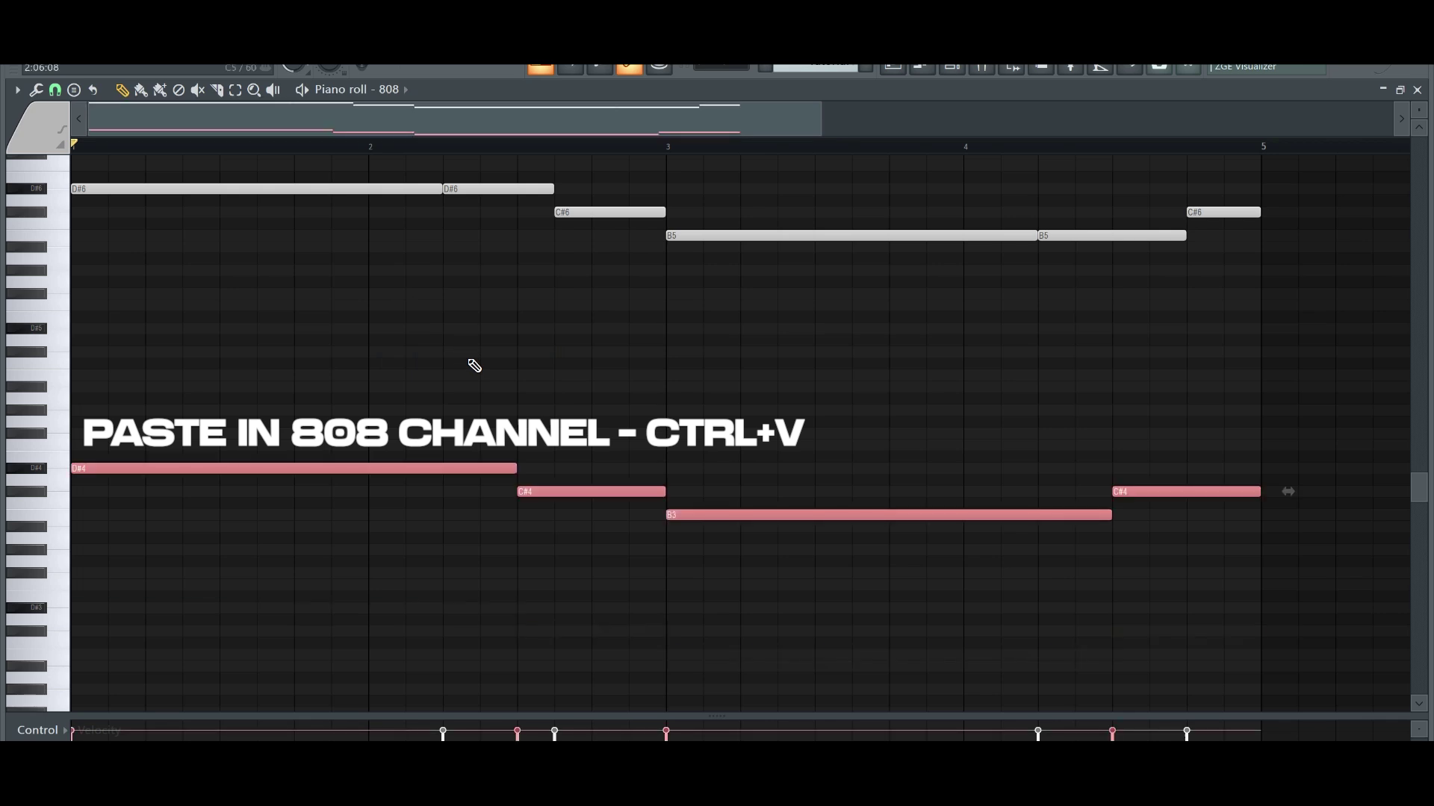
{"action": "key", "text": "ctrl+Up"}
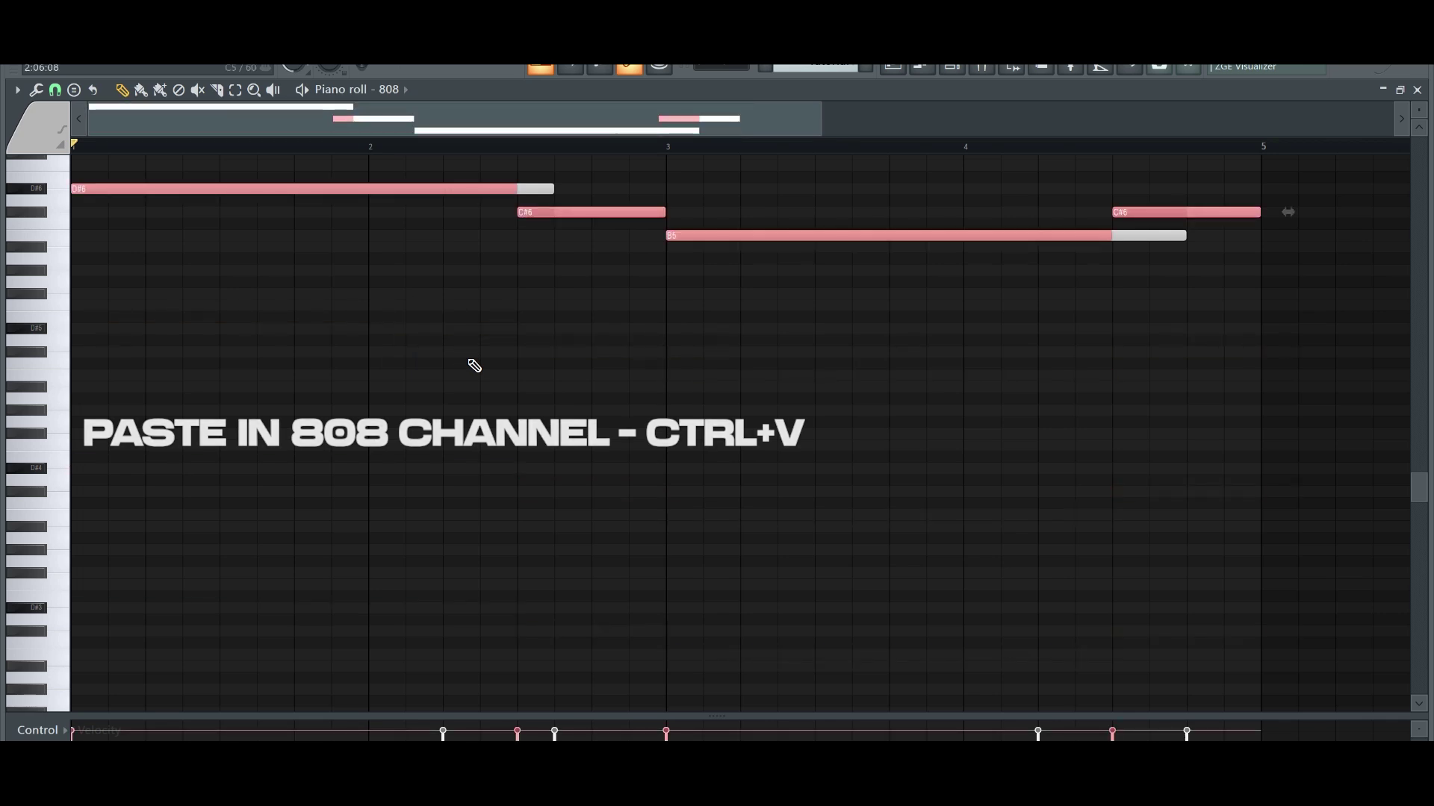
{"action": "left_click", "coordinate": [474, 366]}
{"action": "key", "text": "space"}
{"action": "key", "text": "F6"}
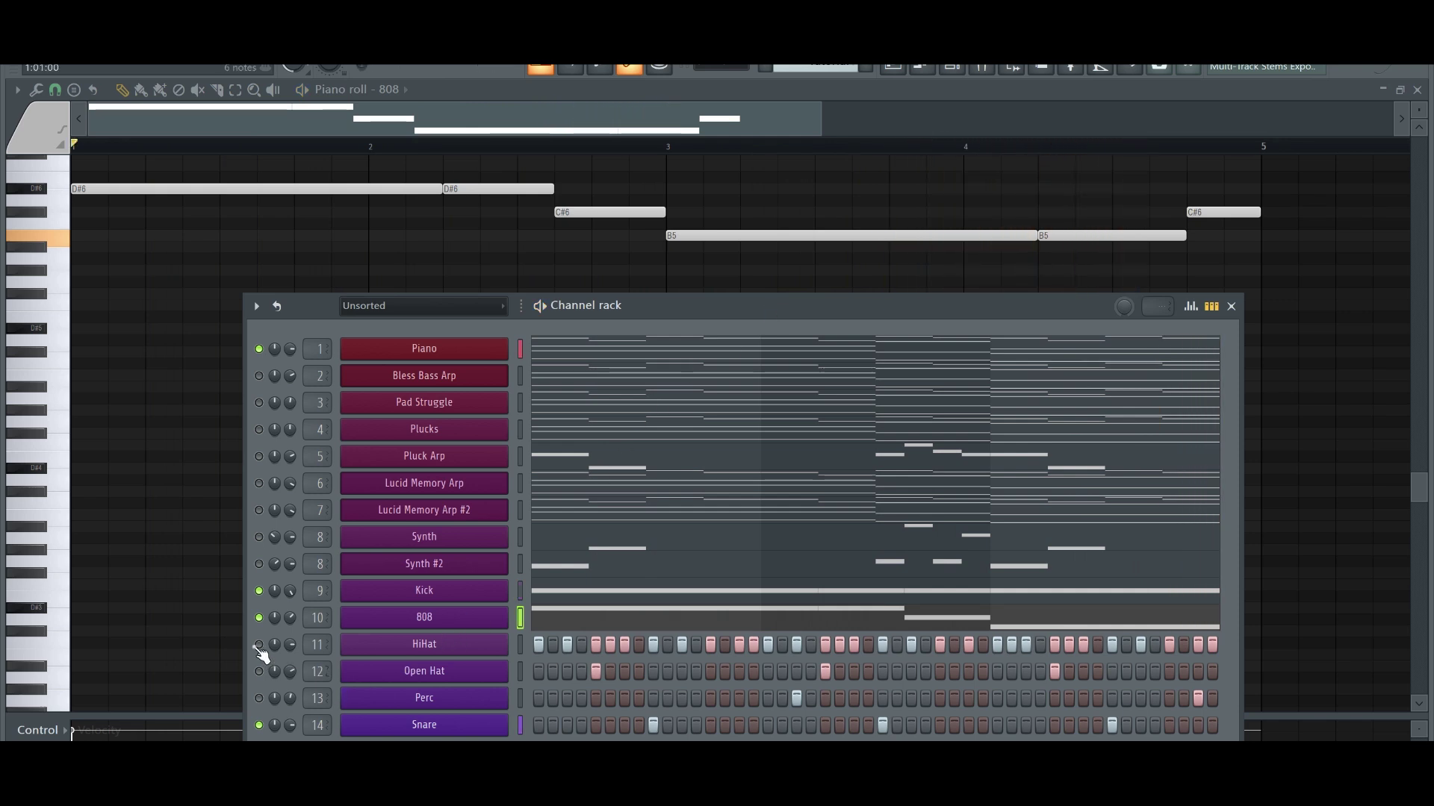
Open the HiHat channel's notes in the piano roll and display their Note pan values
{"action": "right_click", "coordinate": [424, 648]}
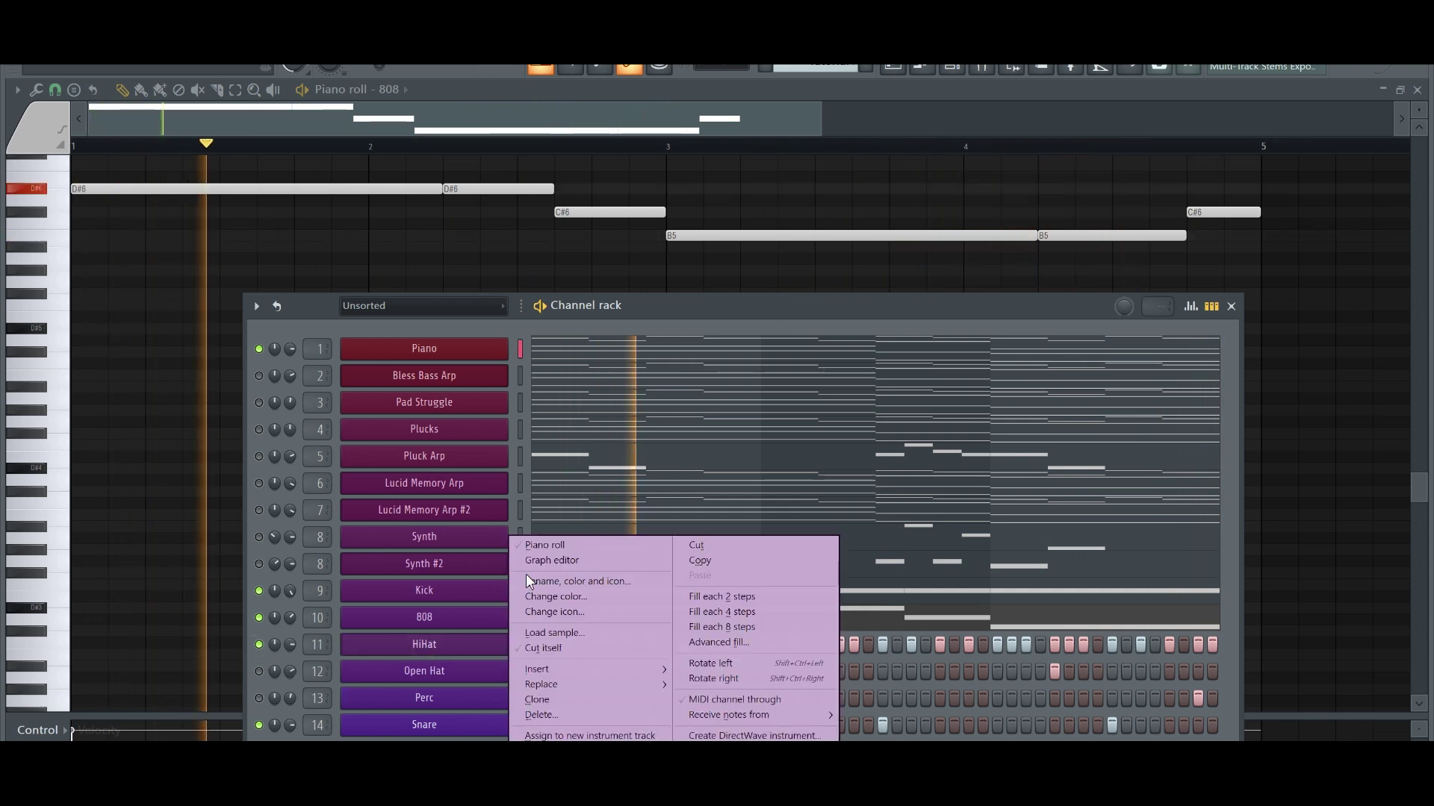
{"action": "left_click", "coordinate": [557, 544]}
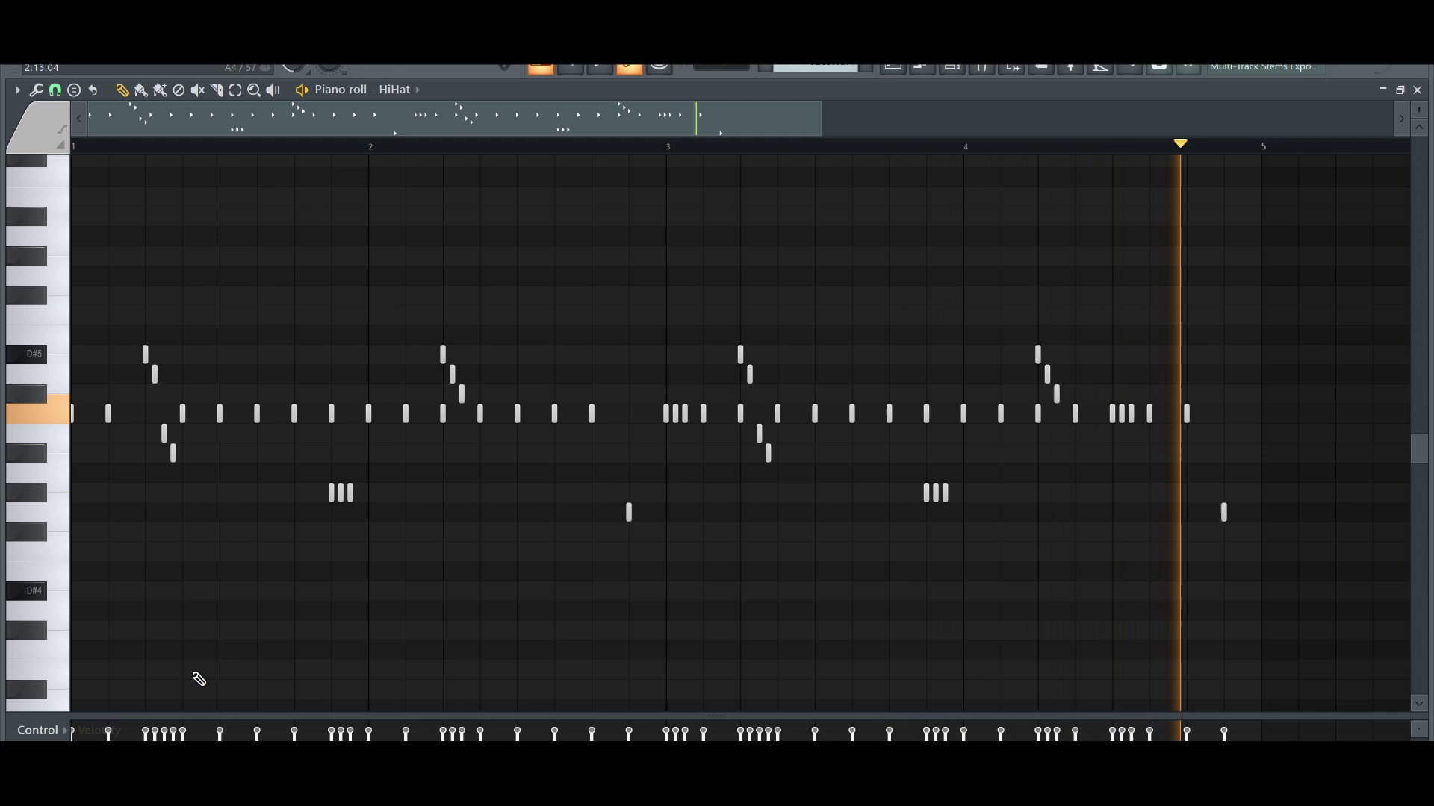
{"action": "left_click", "coordinate": [97, 731]}
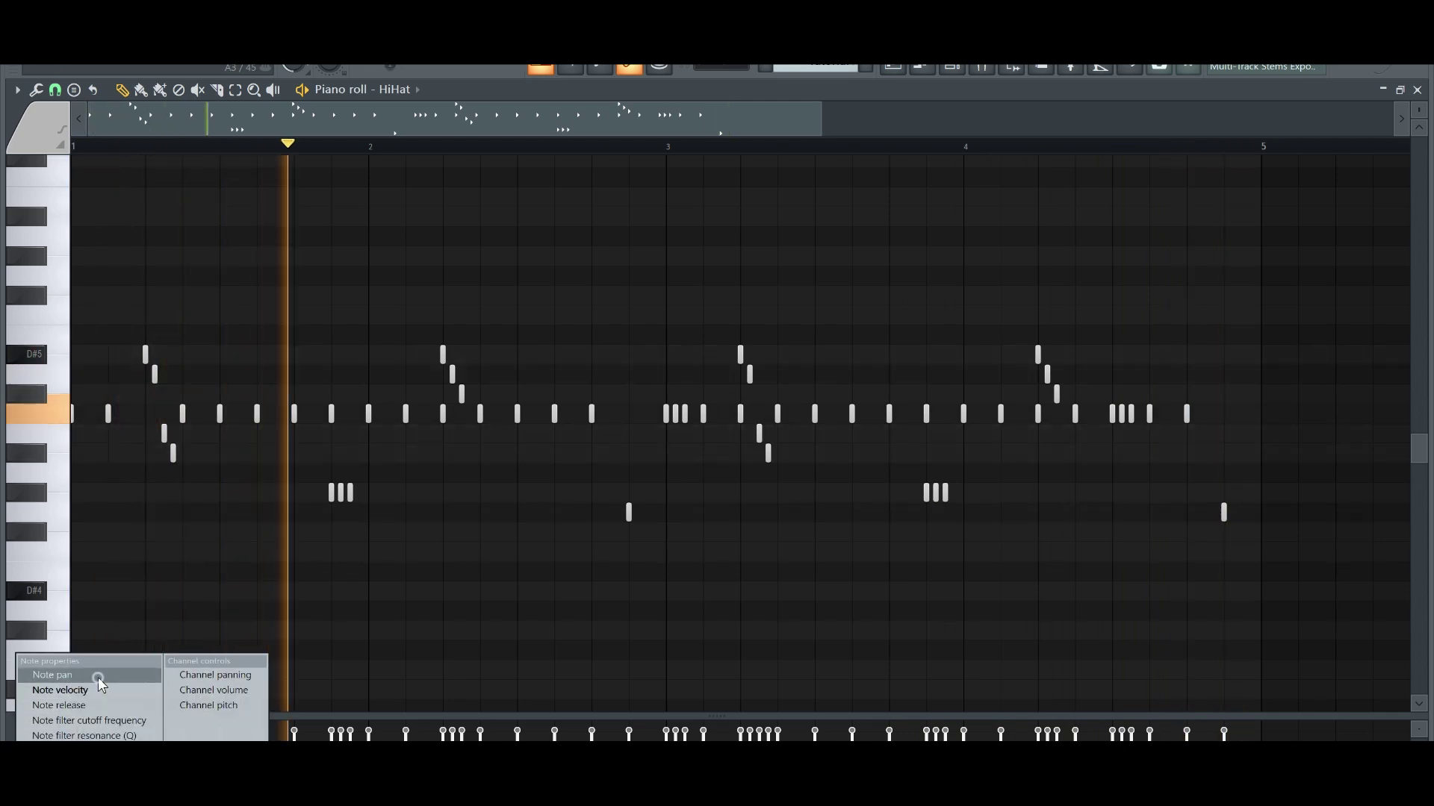
{"action": "left_click", "coordinate": [97, 676]}
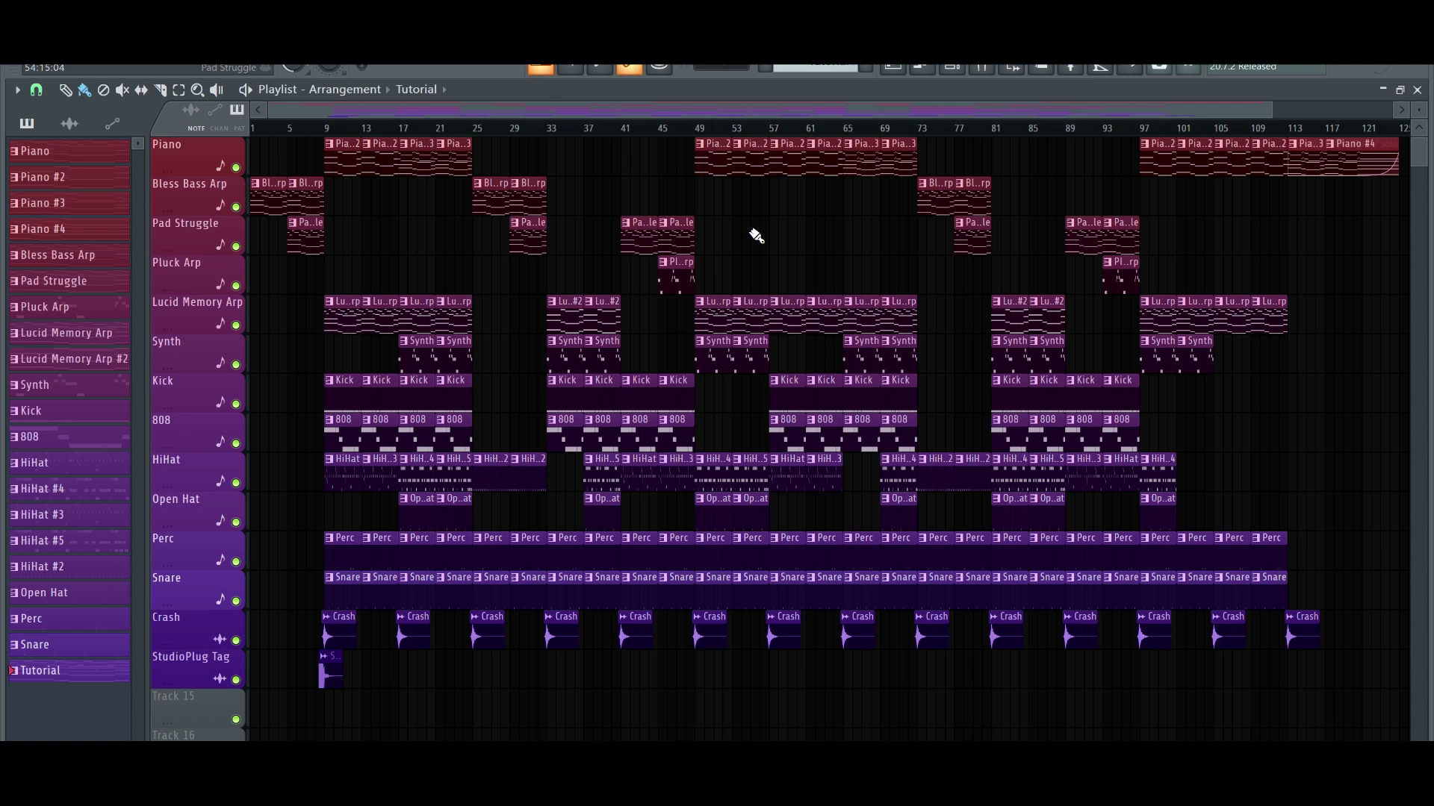
Play the full Tutorial song arrangement from the Playlist
{"action": "key", "text": "space"}
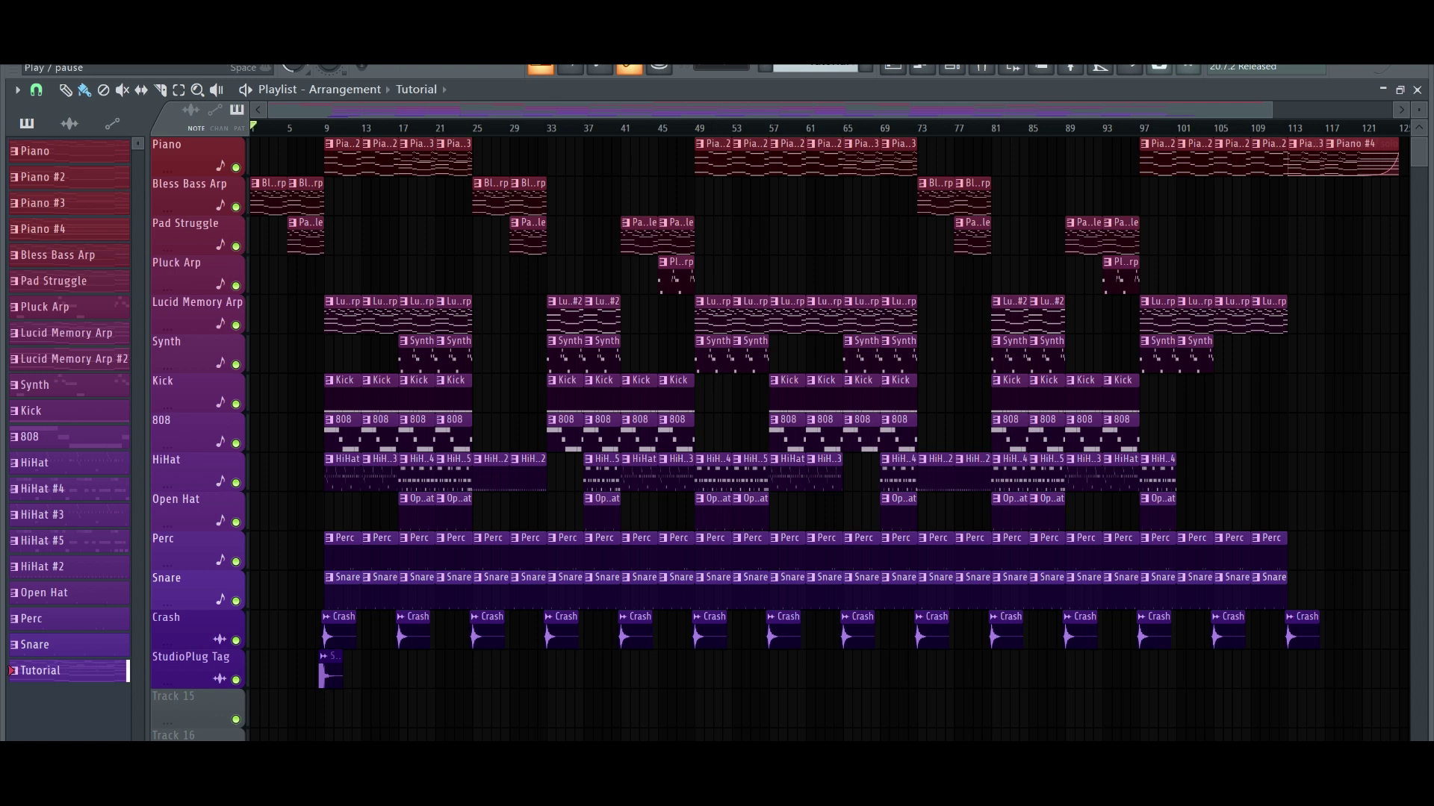